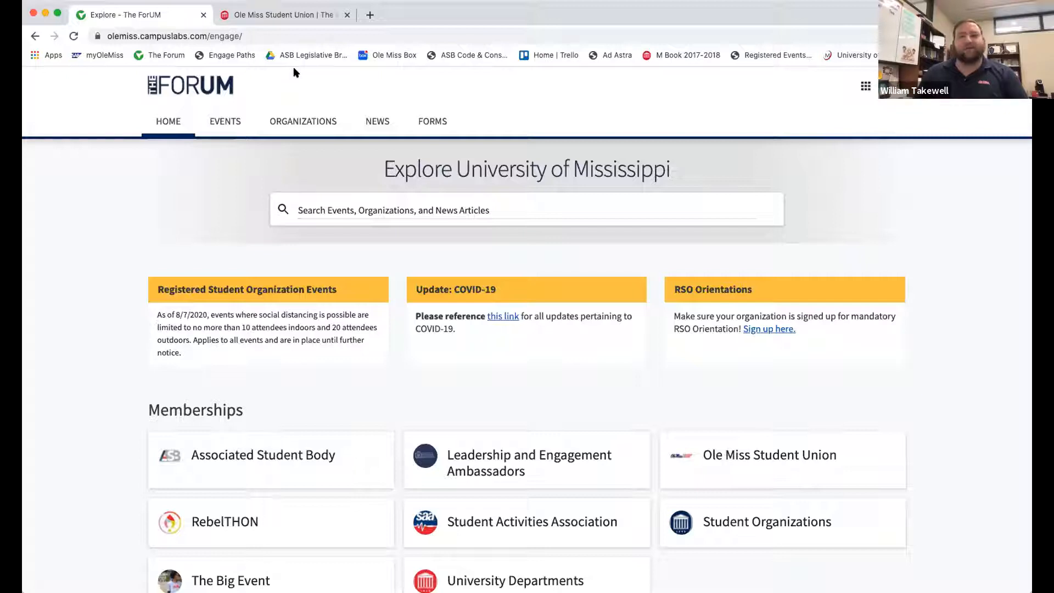
# Open the Managing a RSO Using Forum page from the Registered Student Organizations resources on the Ole Miss Student Union site
pyautogui.click(277, 16)
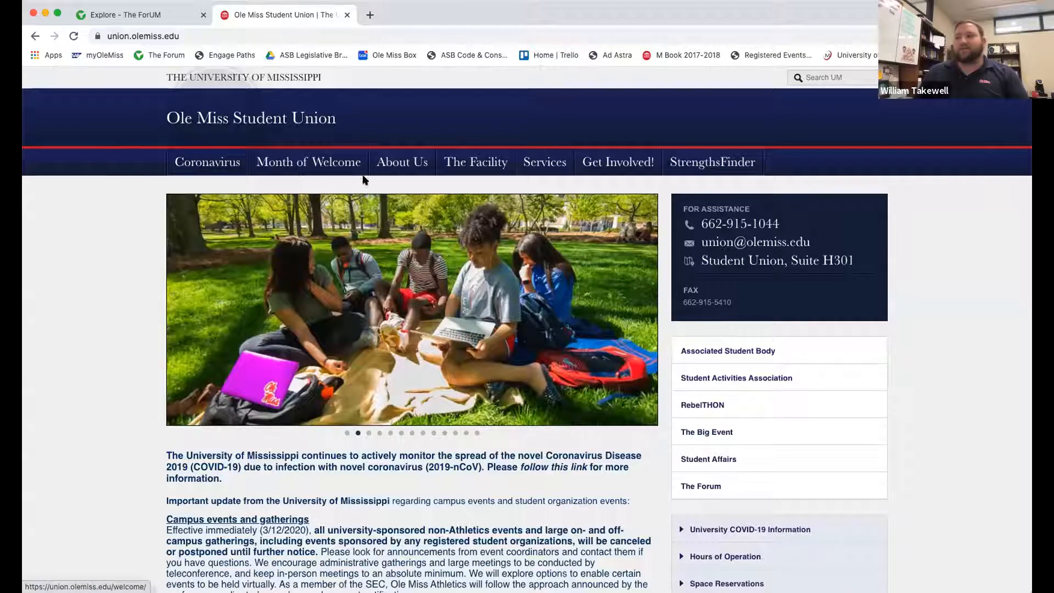
pyautogui.moveTo(619, 160)
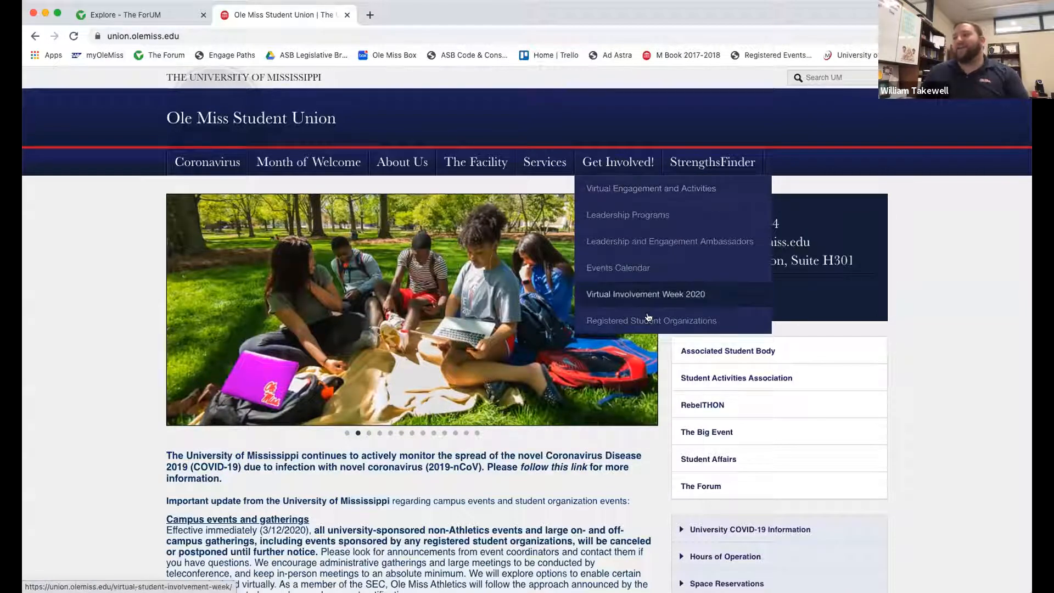
pyautogui.moveTo(648, 323)
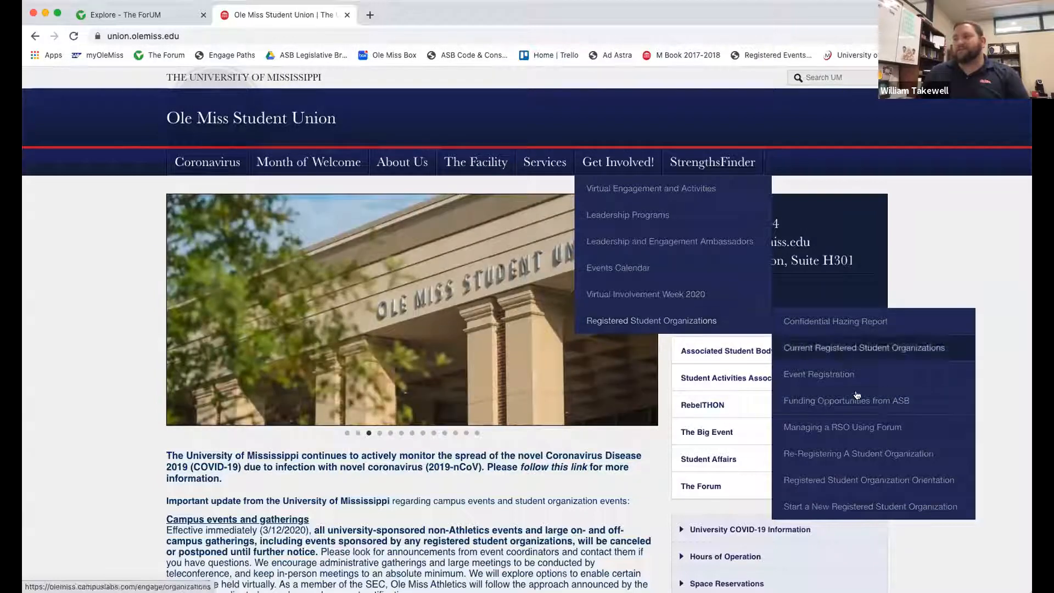
pyautogui.click(860, 431)
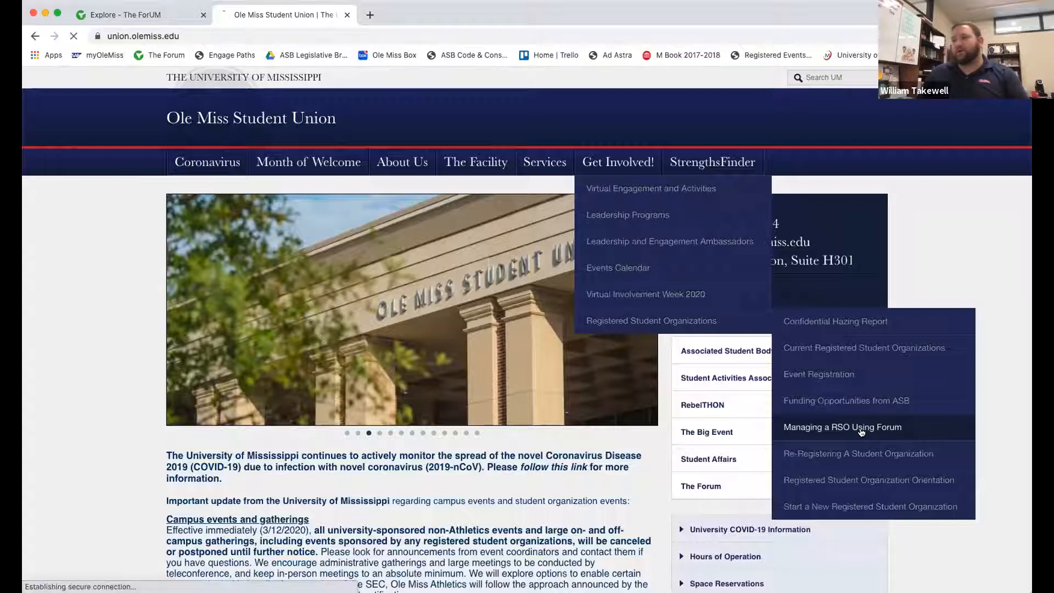
# Examine the RSO management page's training videos and its guidance on rosters, news, profile pictures, documents and photo galleries
pyautogui.scroll(-5, 477, 403)
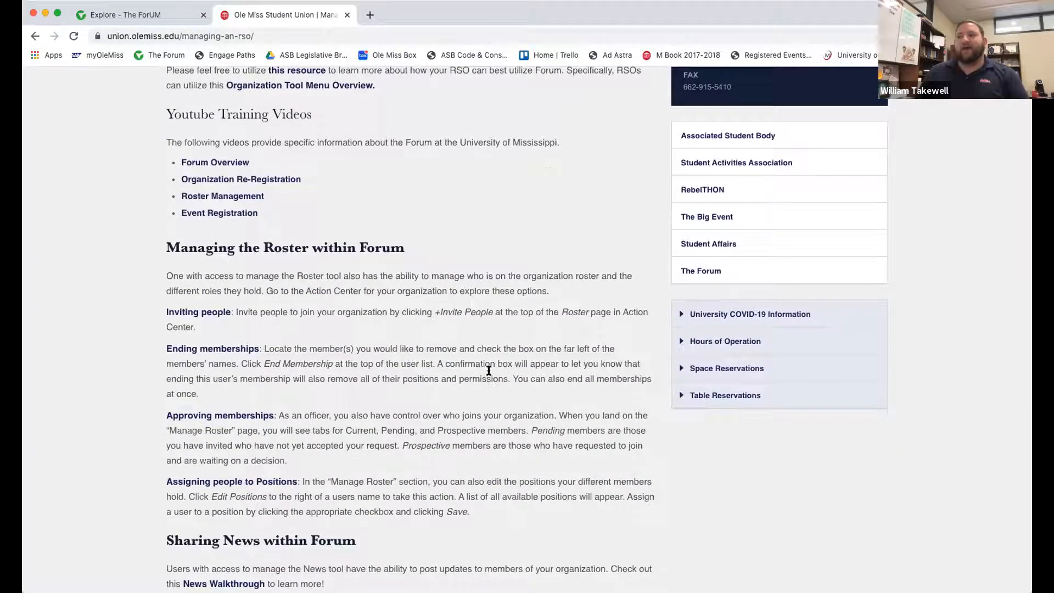
pyautogui.scroll(-10, 487, 369)
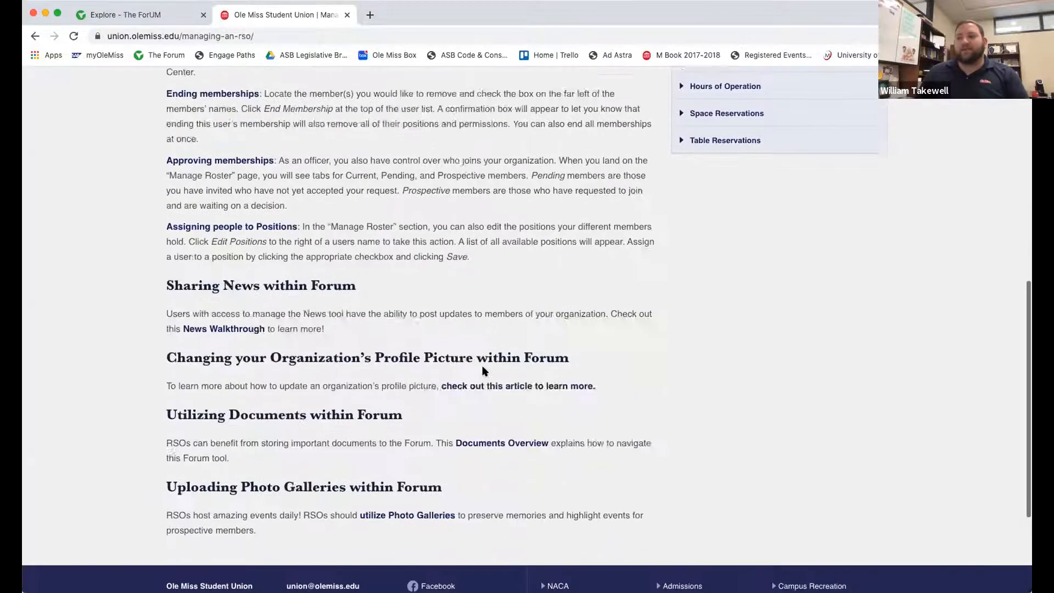
pyautogui.scroll(7, 485, 366)
pyautogui.scroll(4, 483, 365)
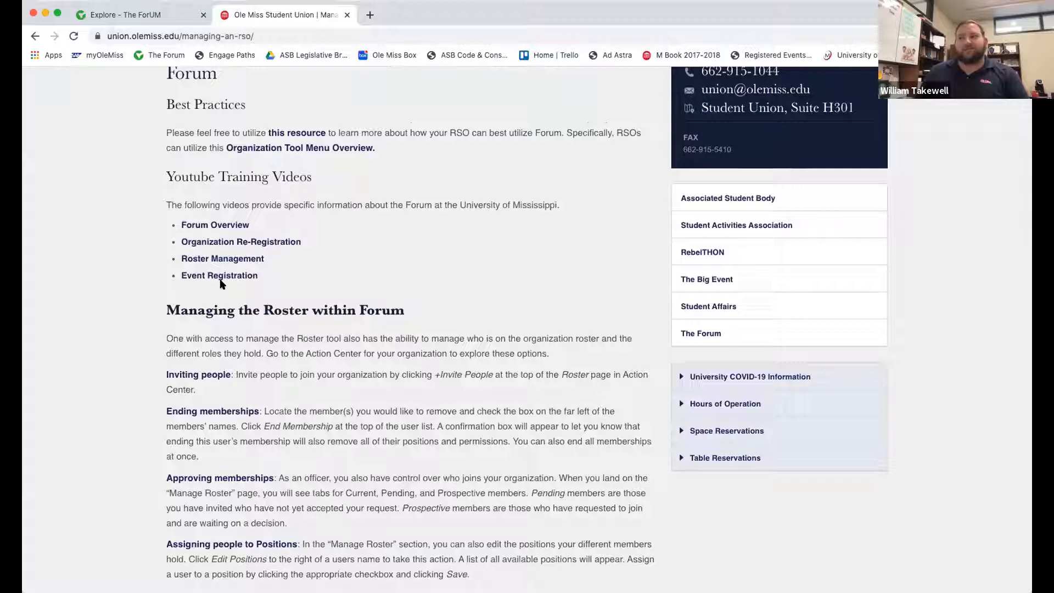
pyautogui.scroll(-3, 376, 288)
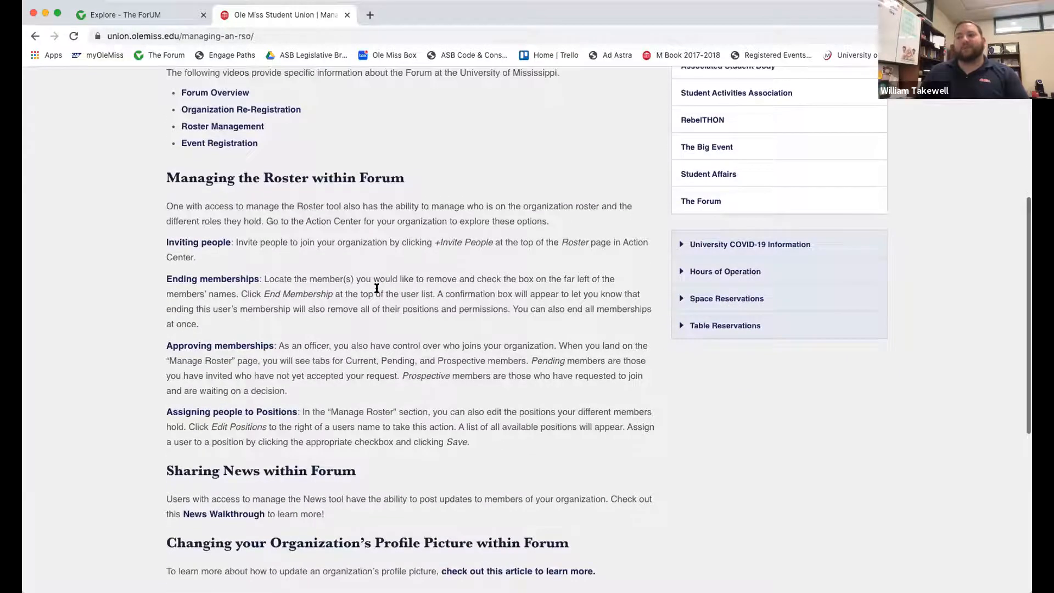
pyautogui.scroll(-3, 376, 288)
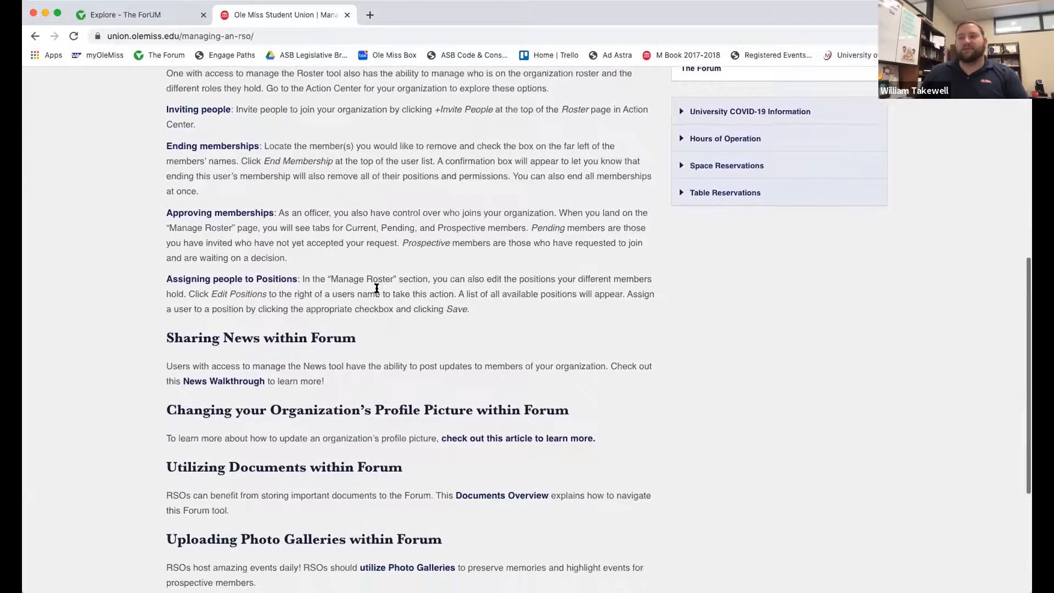
pyautogui.scroll(1, 357, 289)
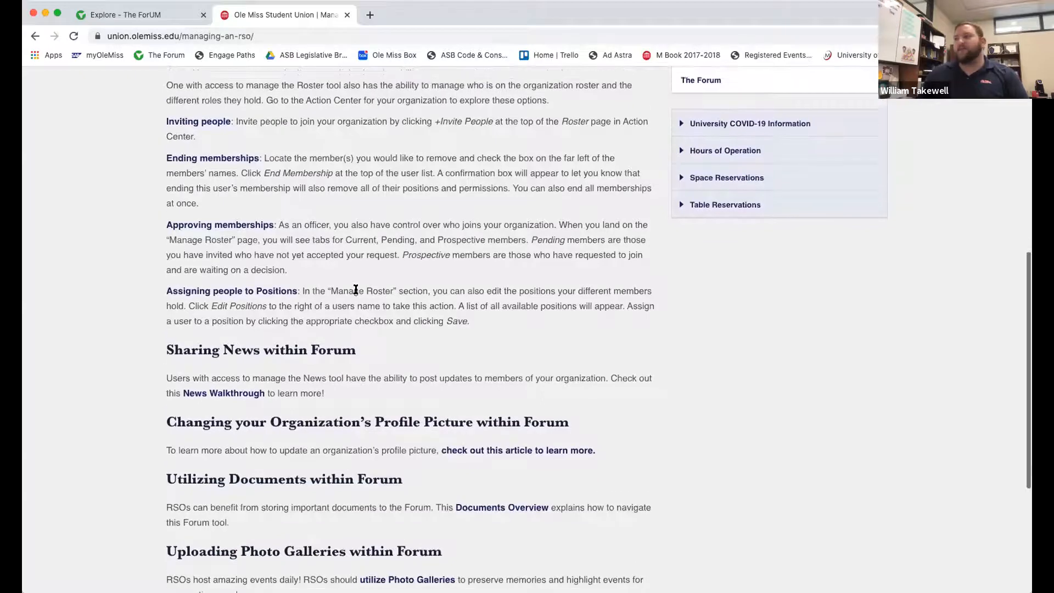
pyautogui.scroll(1, 356, 290)
pyautogui.scroll(5, 356, 292)
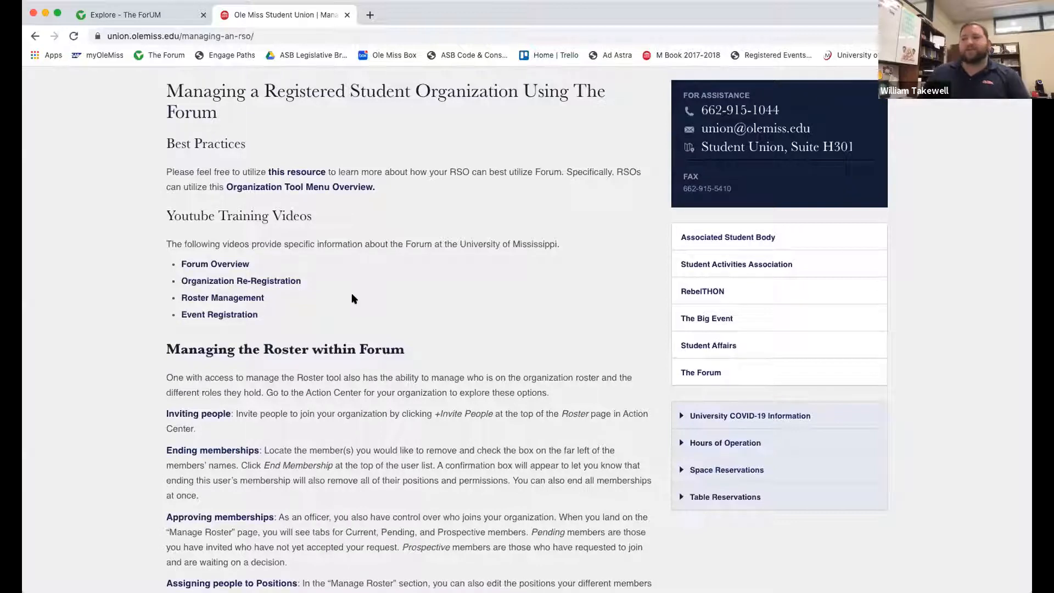
pyautogui.scroll(-9, 352, 299)
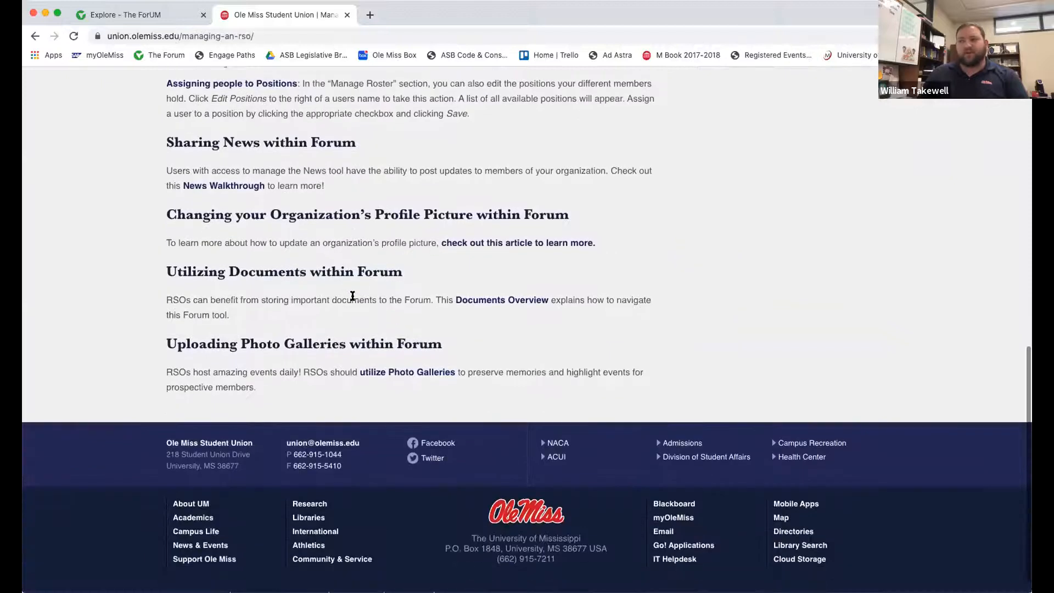
pyautogui.scroll(10, 352, 296)
pyautogui.scroll(2, 352, 298)
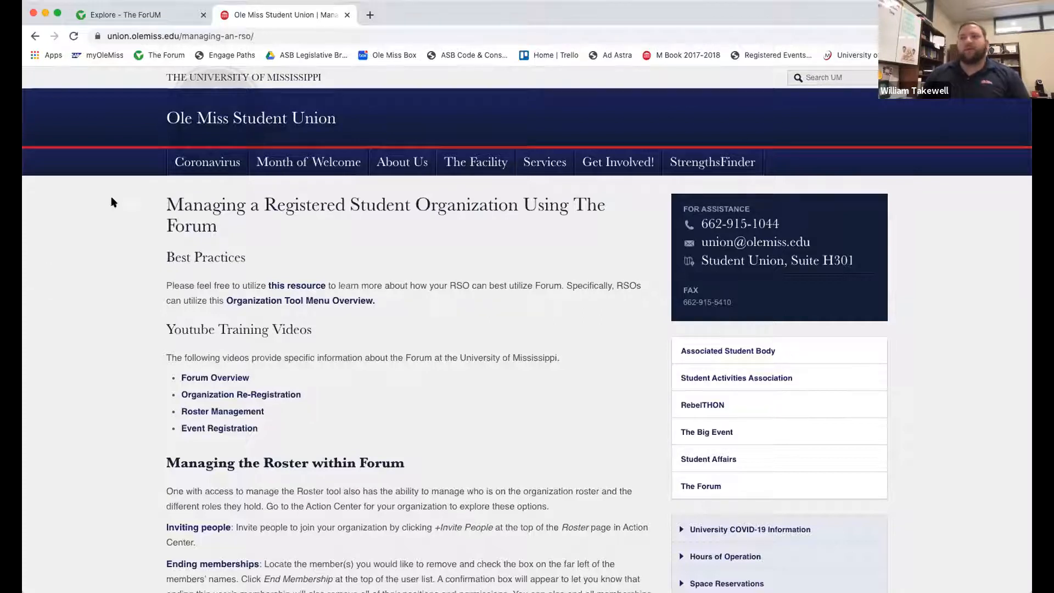
# Return to the Forum home page and review its memberships, upcoming events, latest news and campus links
pyautogui.click(156, 12)
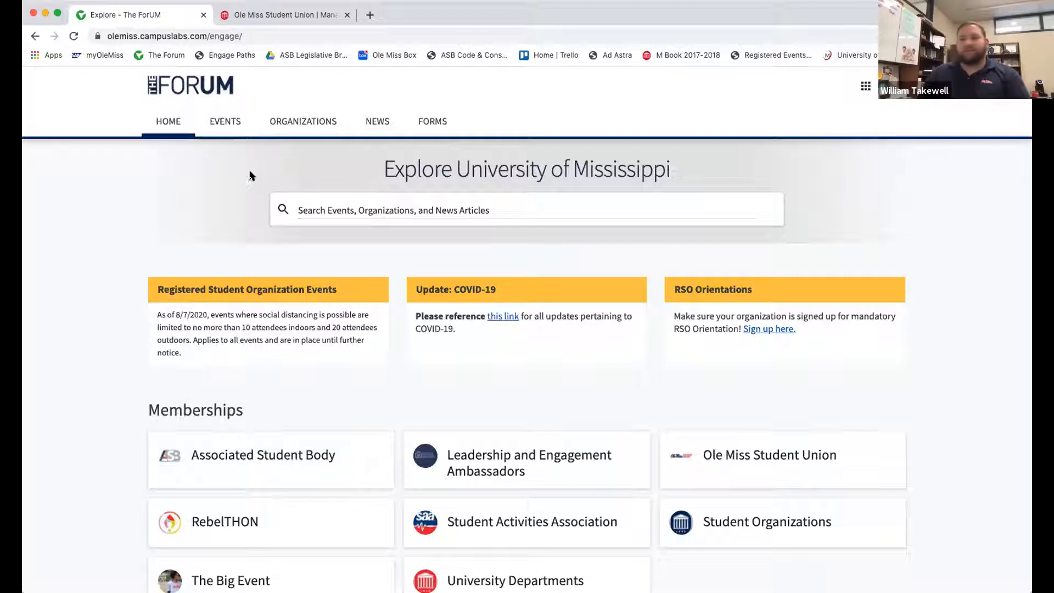
pyautogui.scroll(-1, 256, 179)
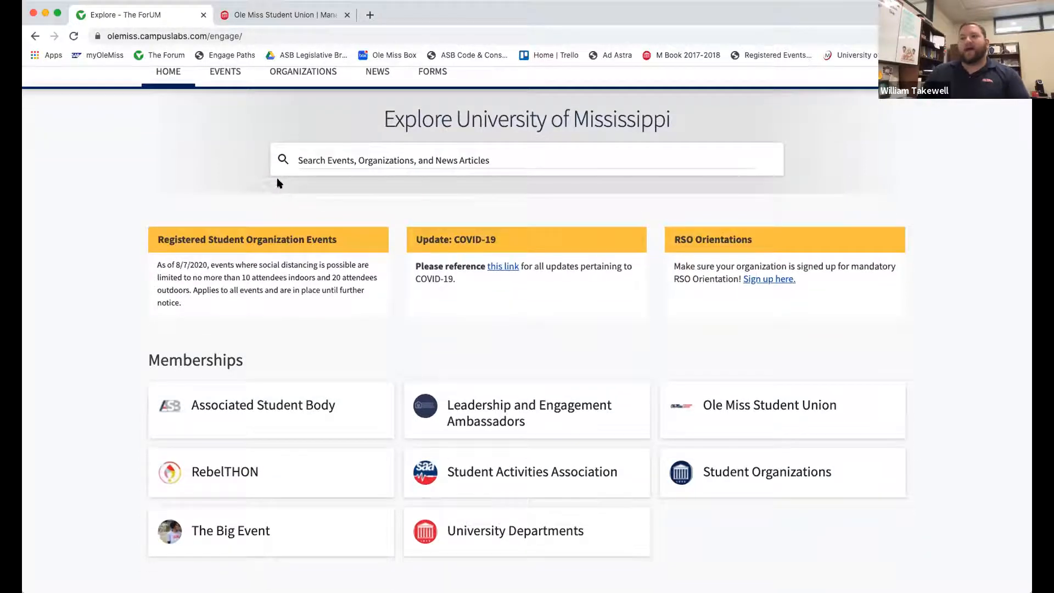
pyautogui.scroll(-7, 329, 211)
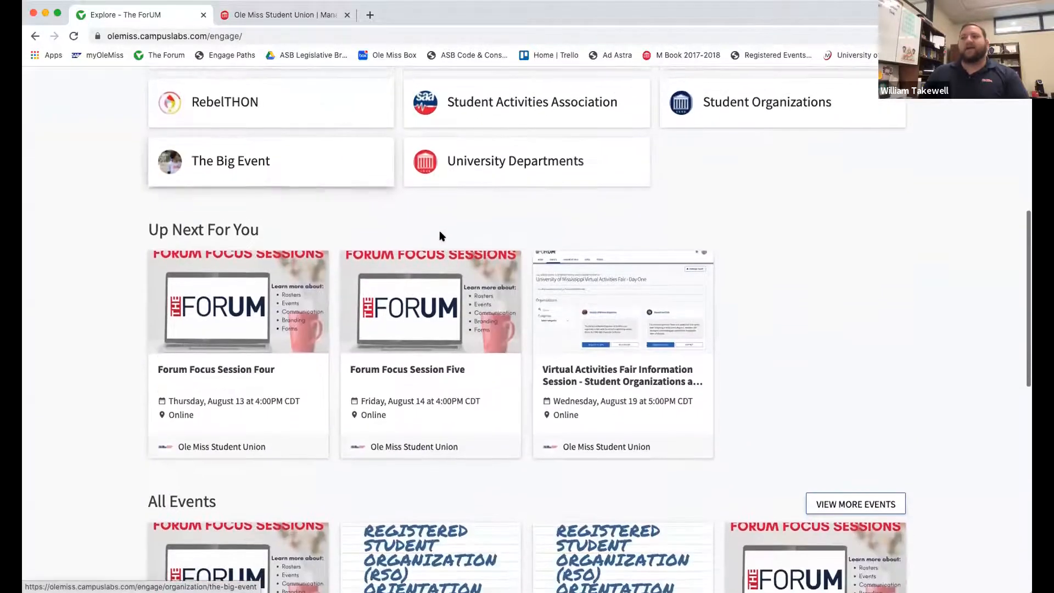
pyautogui.scroll(-10, 446, 233)
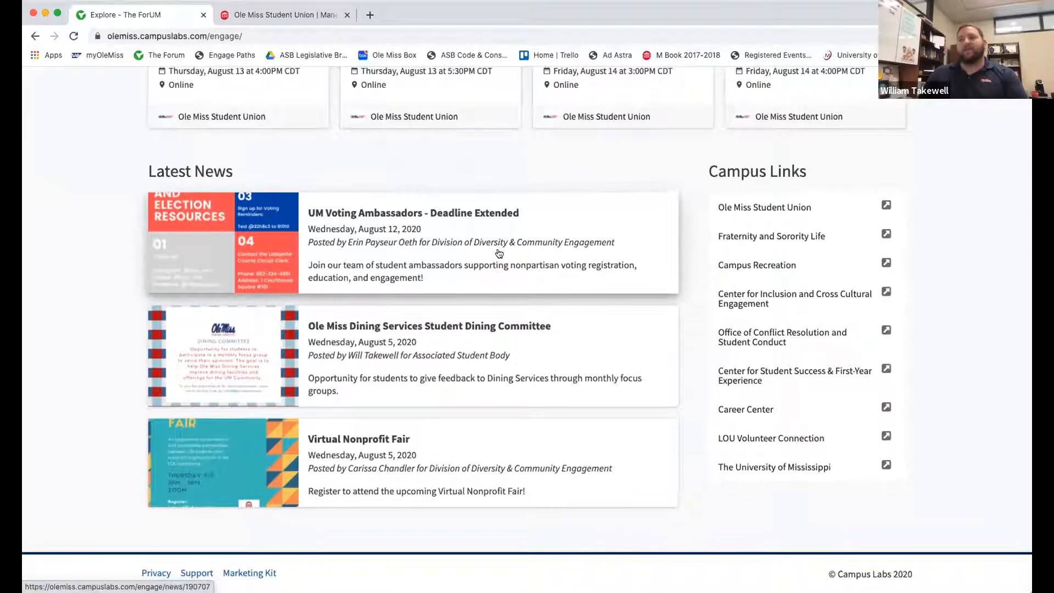
pyautogui.scroll(1, 501, 255)
pyautogui.scroll(18, 499, 254)
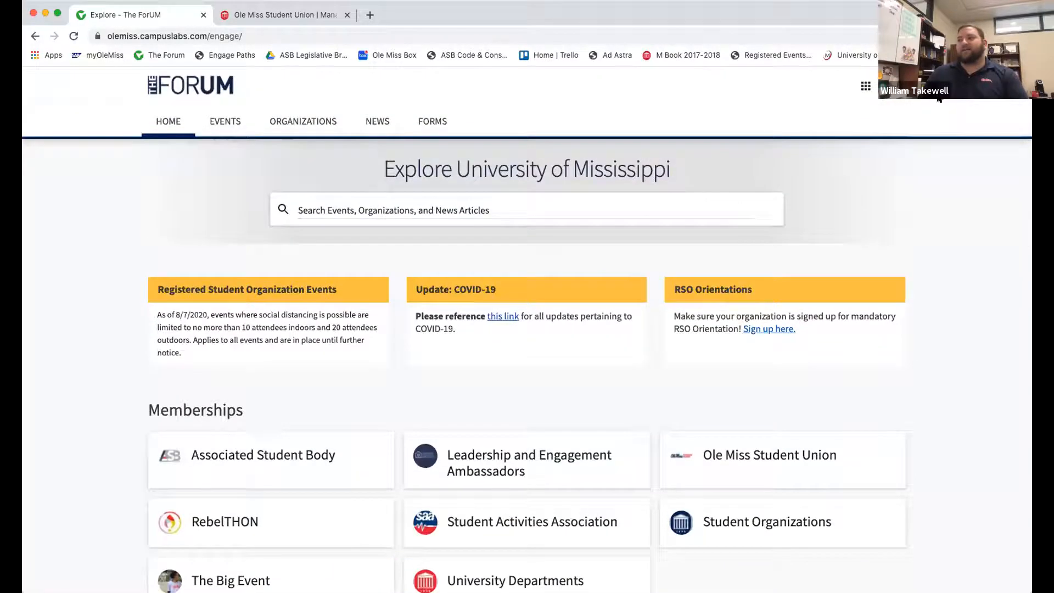
# Look over the account options, close them, and switch the Forum to its Manage view, the Action Center
pyautogui.click(898, 86)
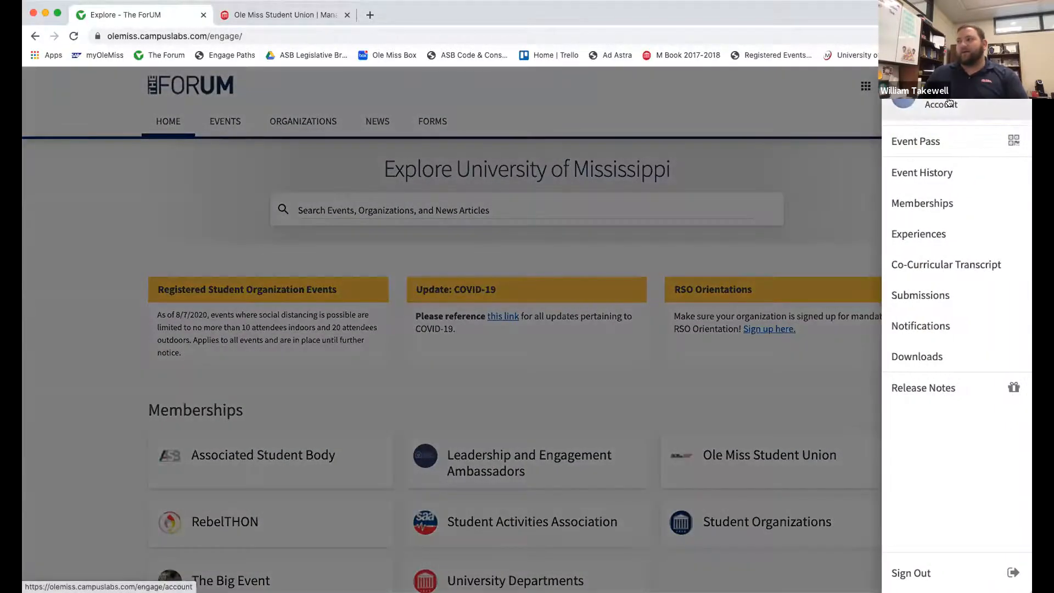
pyautogui.click(865, 90)
pyautogui.click(865, 86)
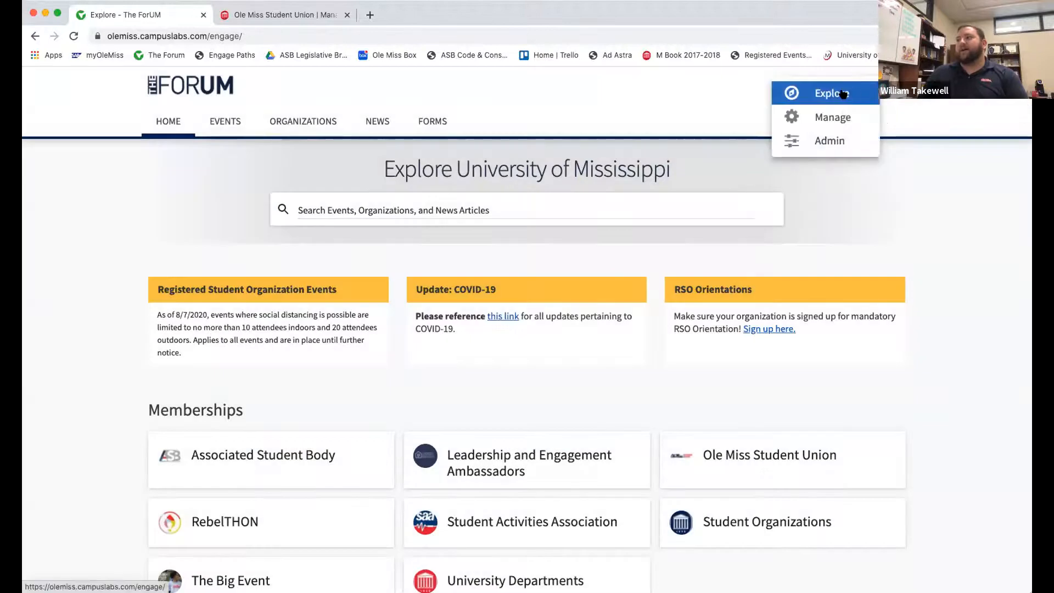
pyautogui.click(815, 119)
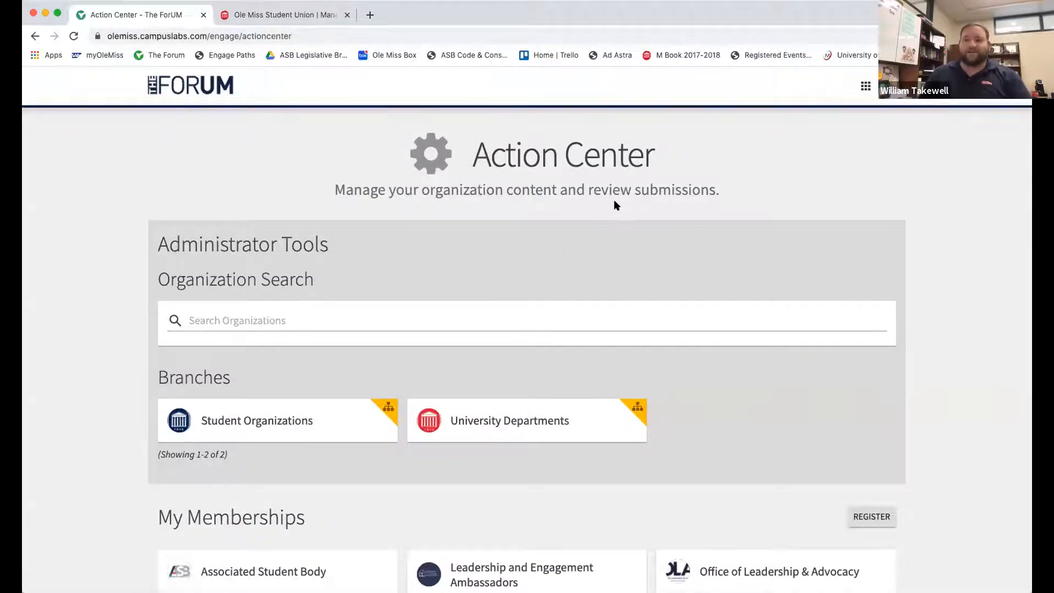
# Examine the Action Center's branches, memberships, and pending event submissions, budget requests and general forms
pyautogui.scroll(-3, 613, 200)
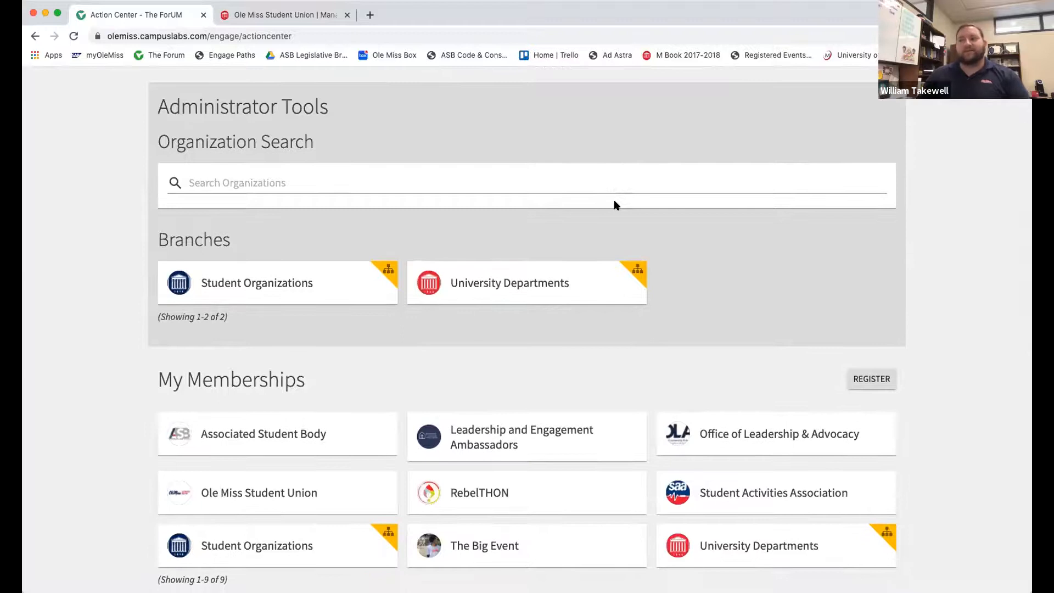
pyautogui.scroll(-4, 614, 201)
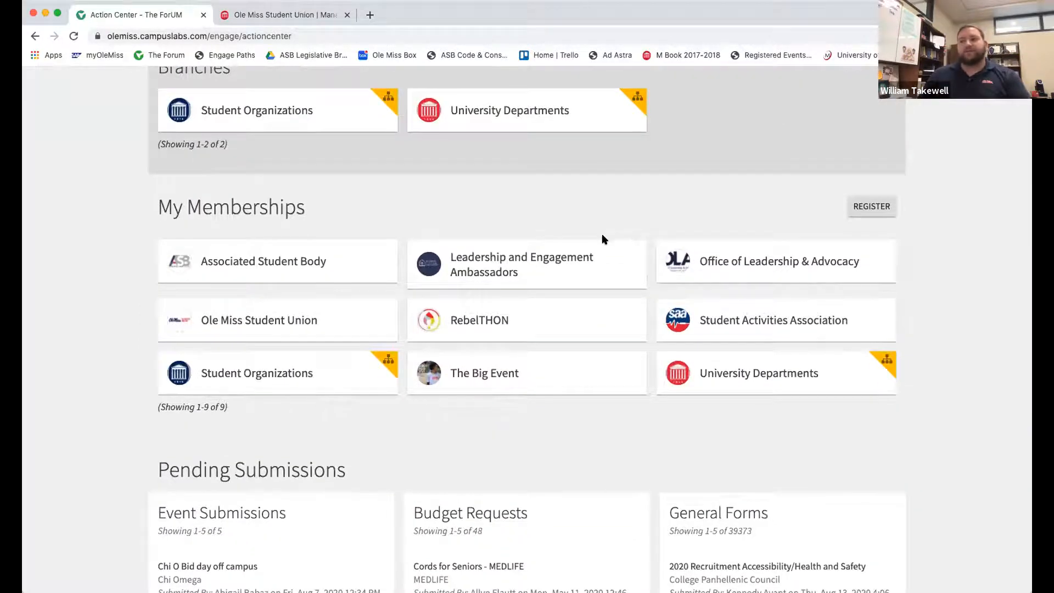
pyautogui.scroll(7, 598, 236)
pyautogui.scroll(-12, 597, 237)
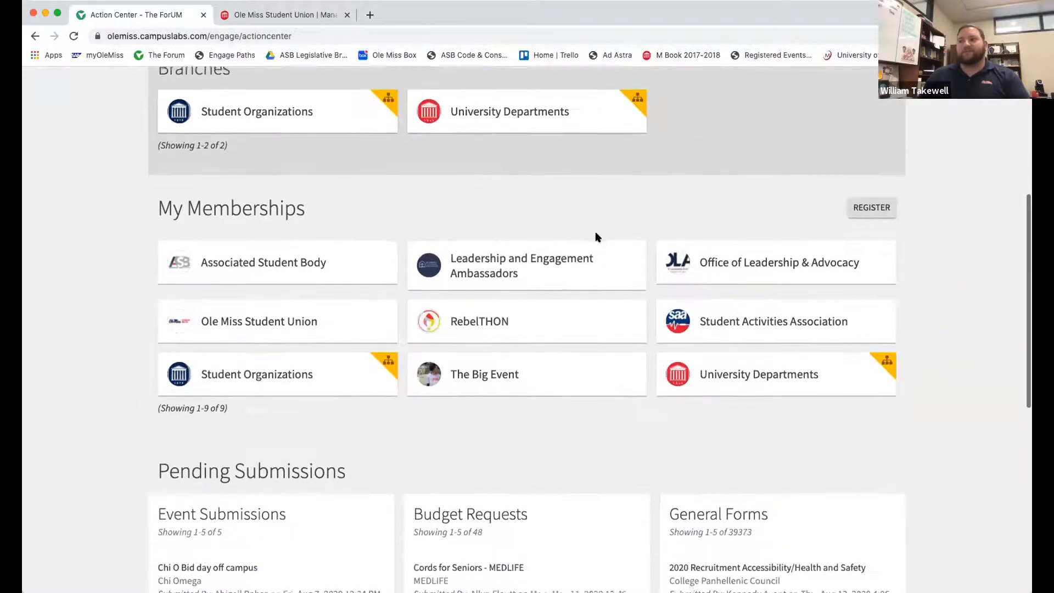
pyautogui.scroll(-4, 596, 243)
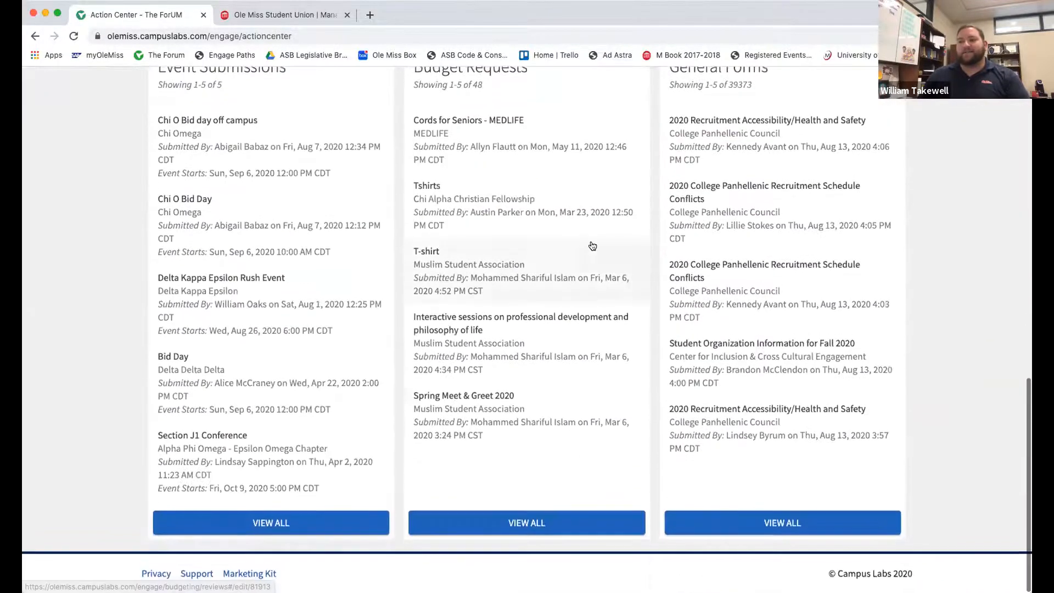
pyautogui.scroll(1, 522, 193)
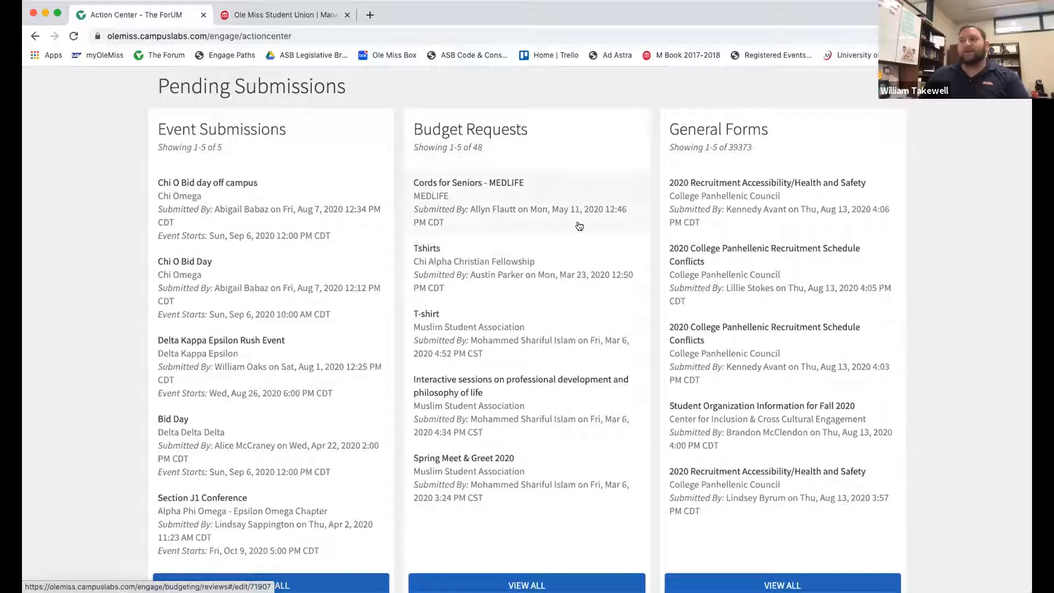
pyautogui.scroll(-2, 581, 227)
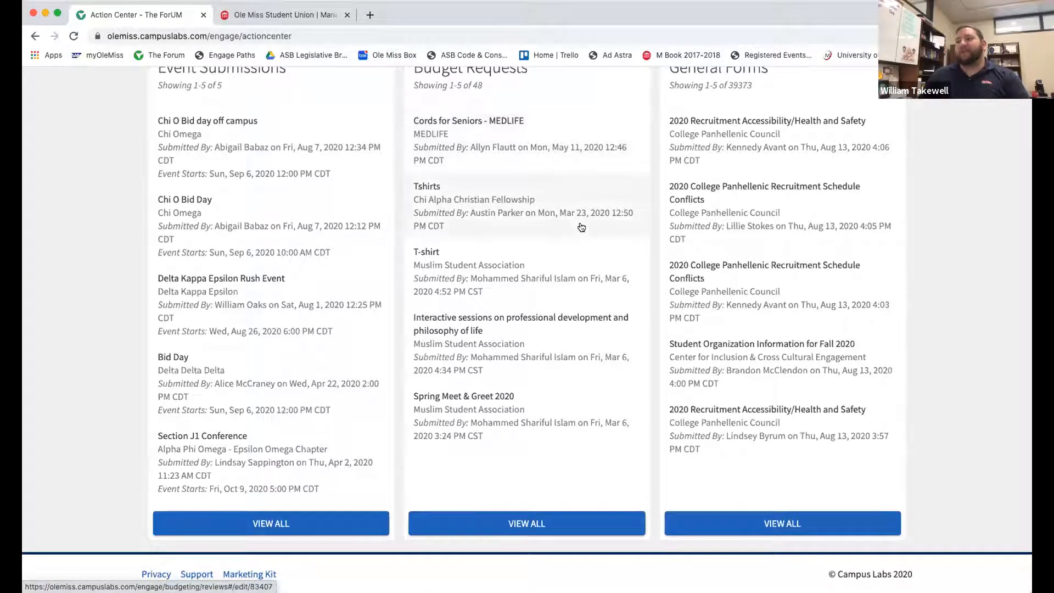
pyautogui.scroll(5, 616, 217)
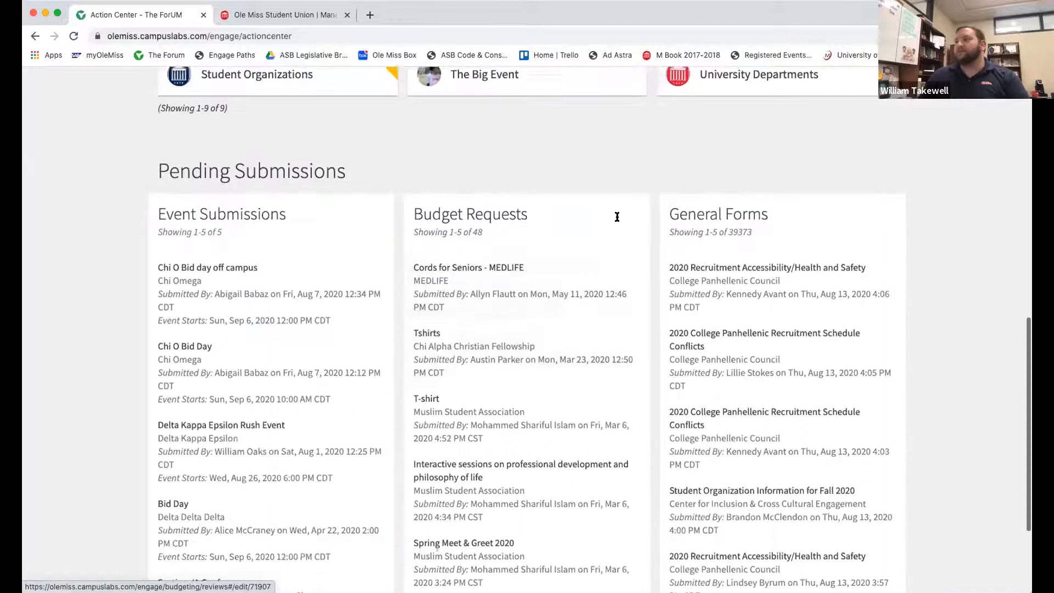
pyautogui.scroll(-5, 795, 291)
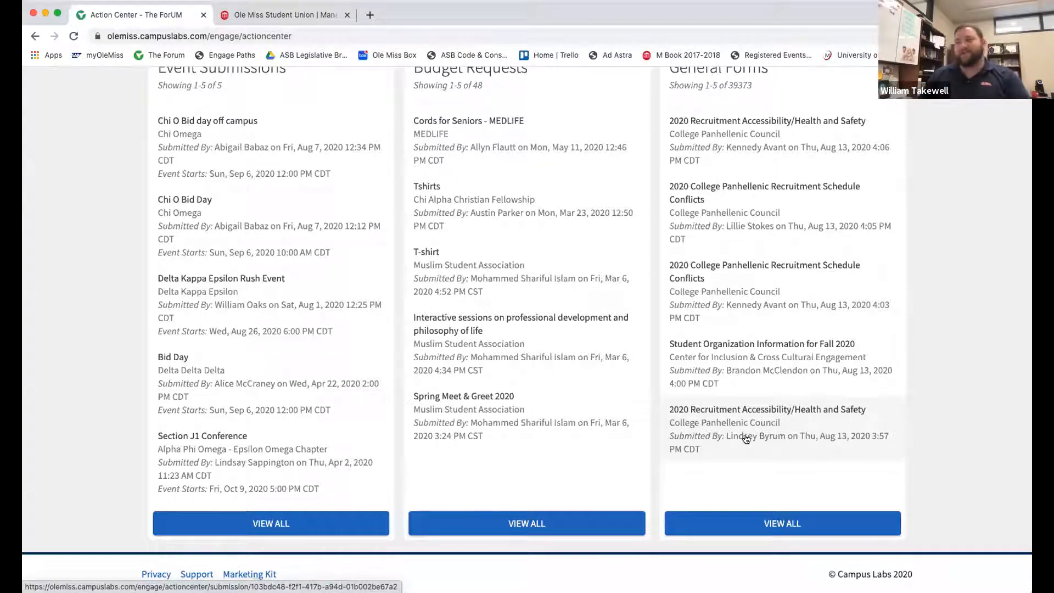
pyautogui.scroll(2, 793, 403)
pyautogui.scroll(1, 793, 403)
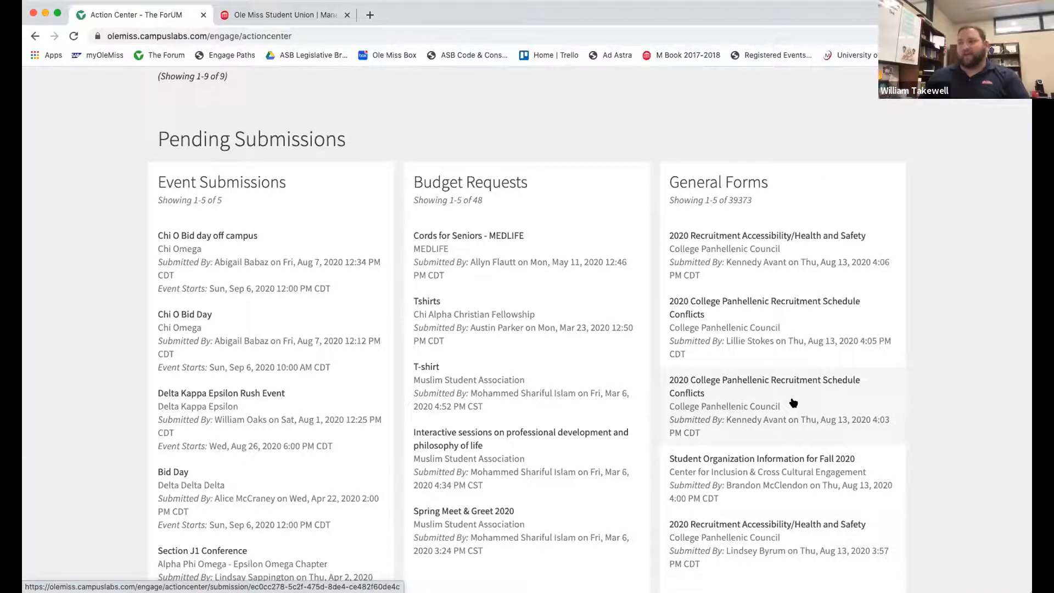
# Open the Ole Miss Student Union's management page from My Memberships and show its list of organization tools
pyautogui.scroll(8, 602, 369)
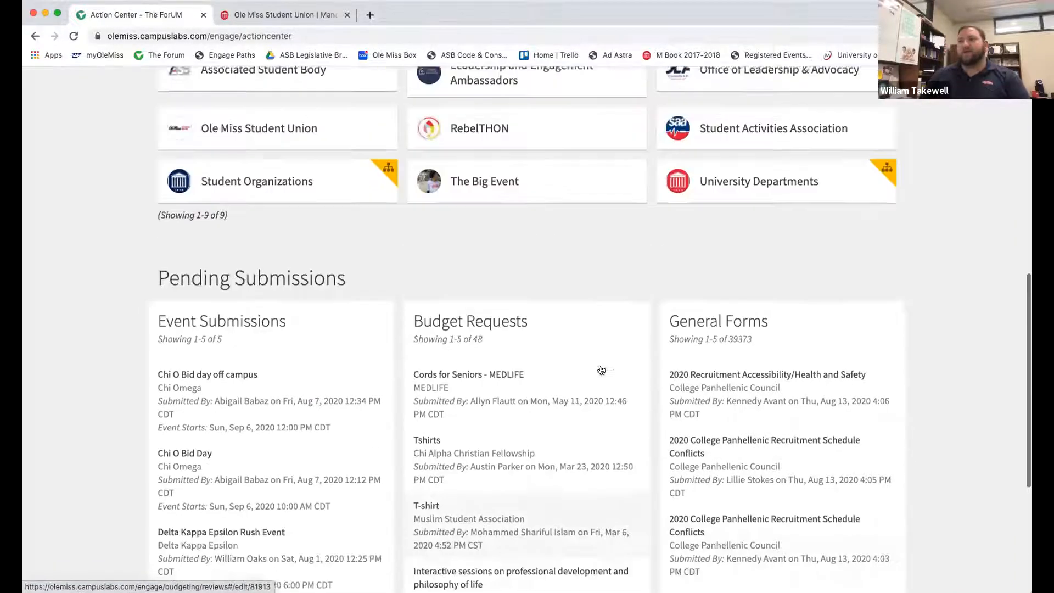
pyautogui.scroll(5, 572, 230)
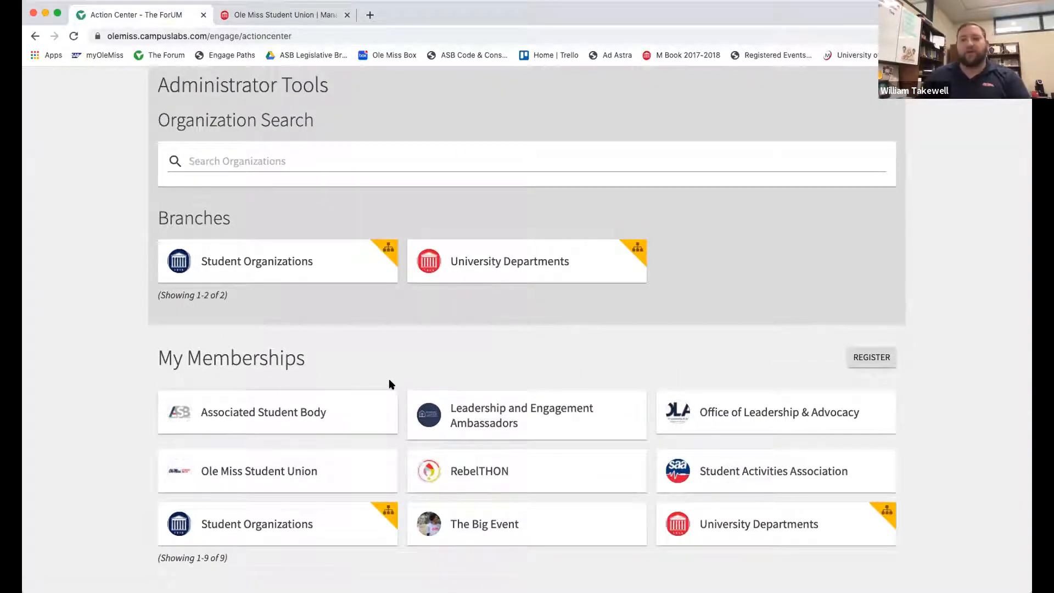
pyautogui.scroll(-2, 388, 365)
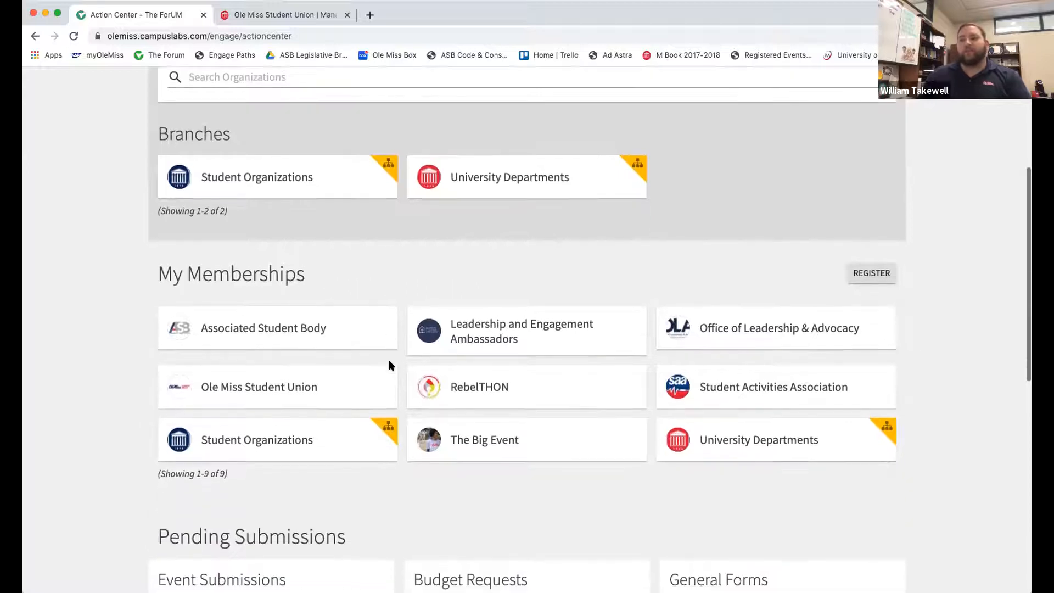
pyautogui.click(317, 397)
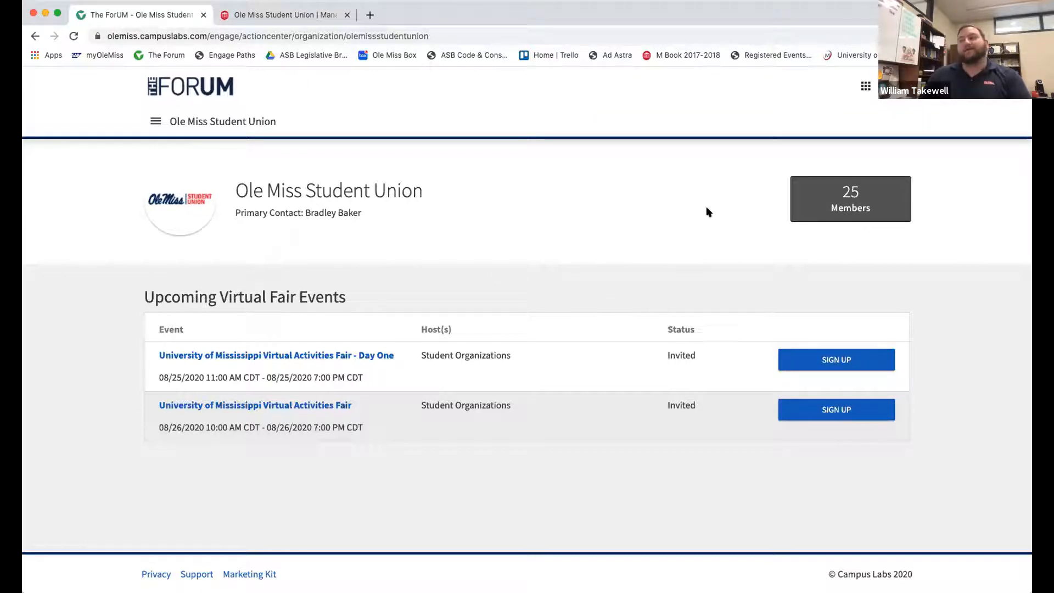
pyautogui.click(154, 130)
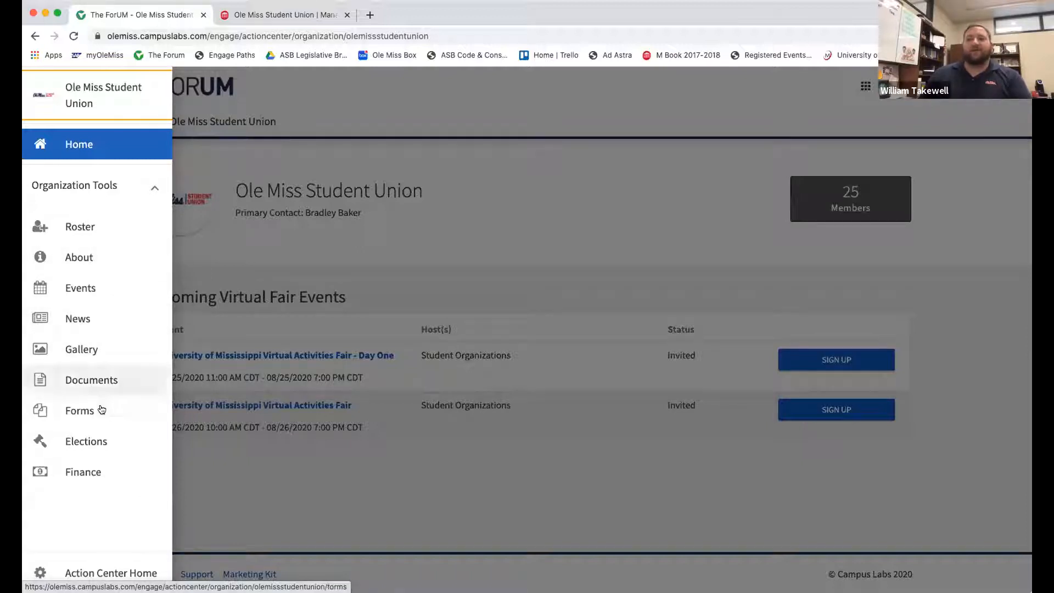
# Open the Ole Miss Student Union's Forms tool and look through the first two pages of its forms
pyautogui.click(101, 413)
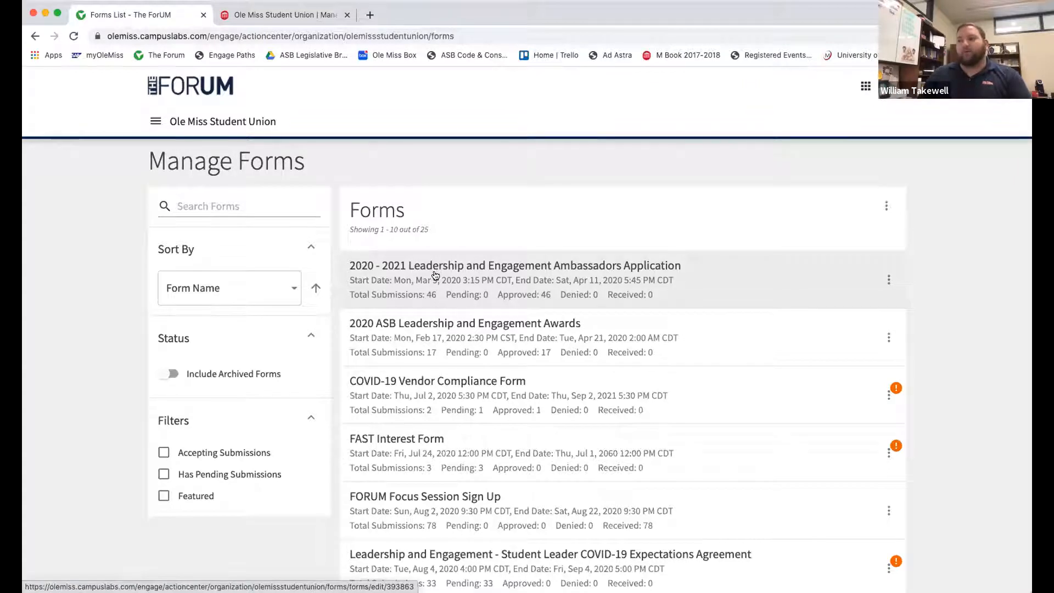
pyautogui.scroll(-3, 438, 273)
pyautogui.scroll(-9, 439, 273)
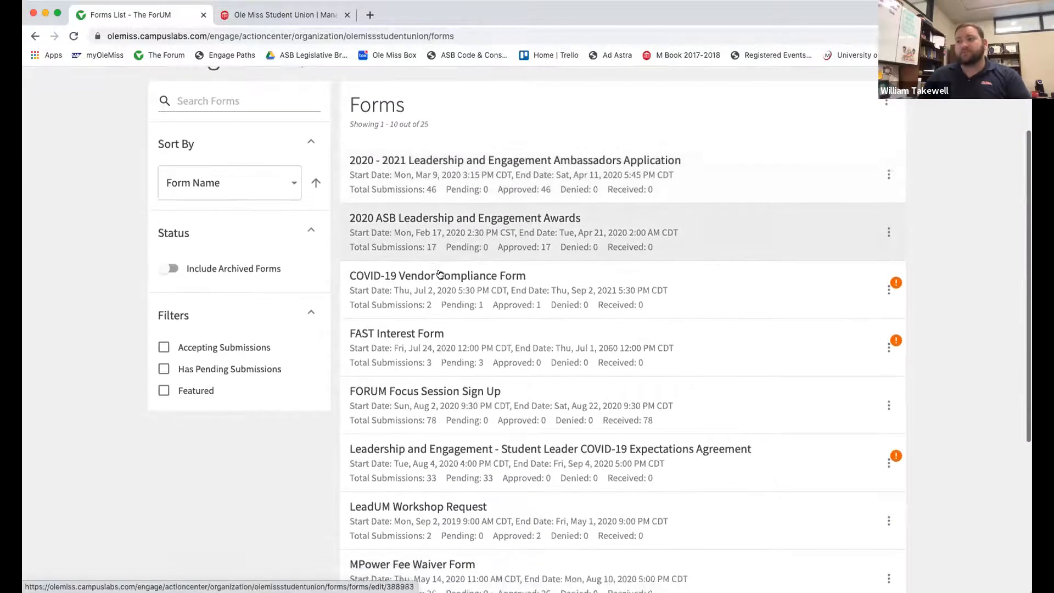
pyautogui.scroll(-1, 439, 273)
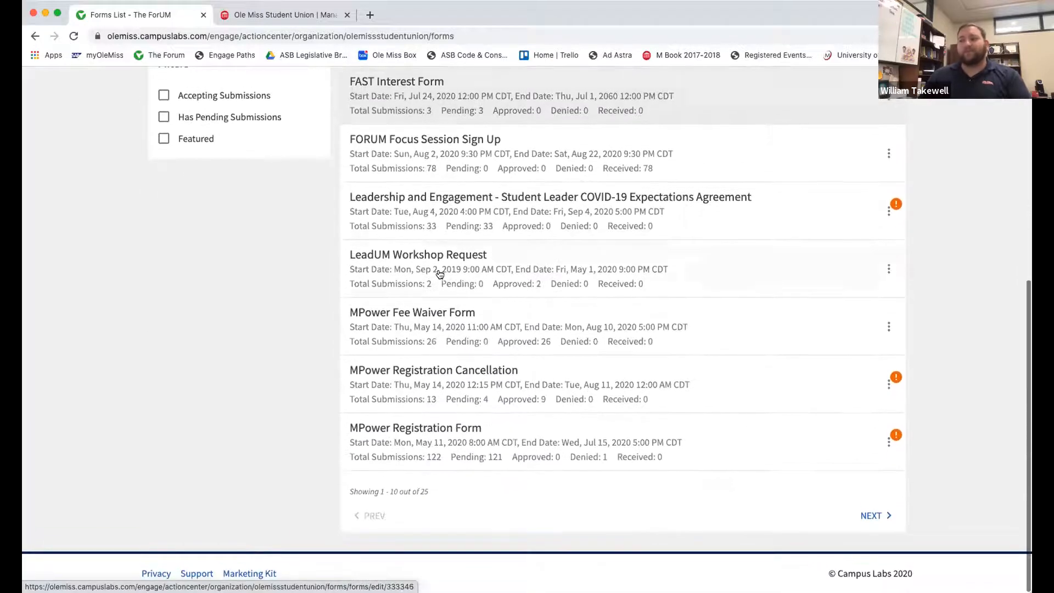
pyautogui.click(880, 517)
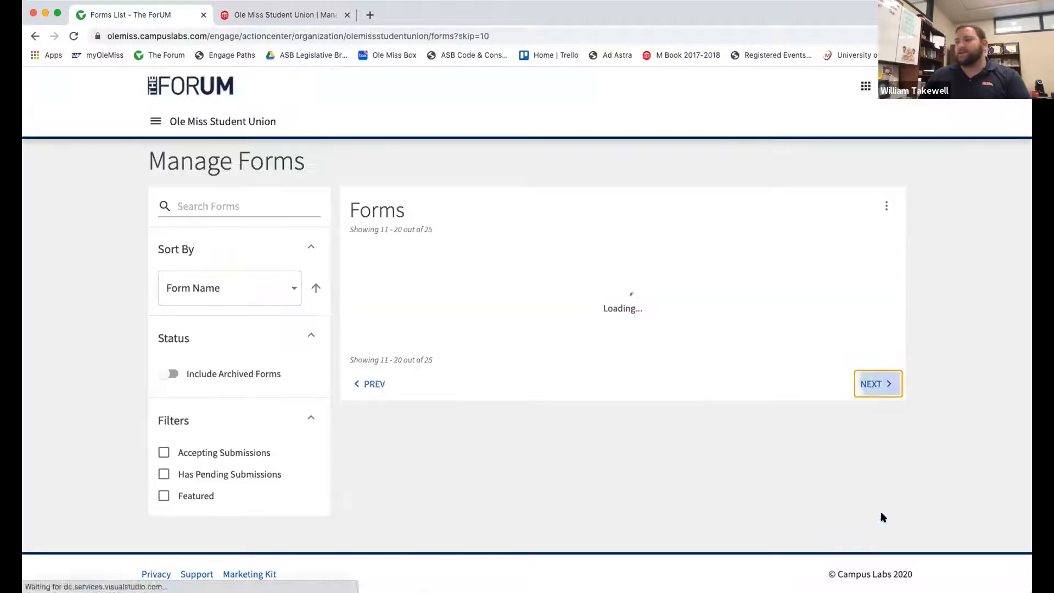
pyautogui.scroll(-9, 556, 442)
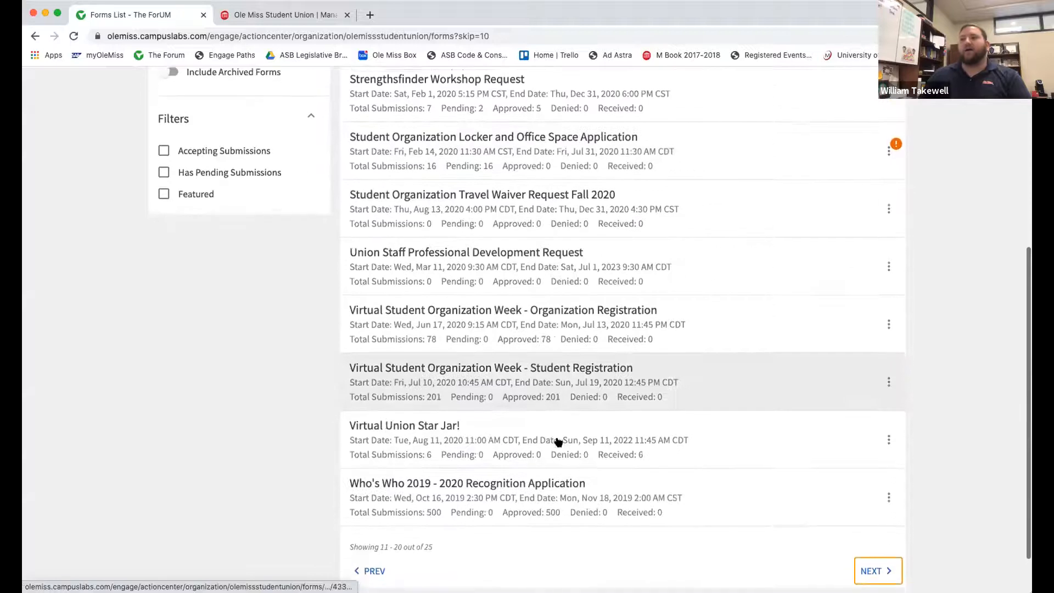
pyautogui.scroll(6, 550, 438)
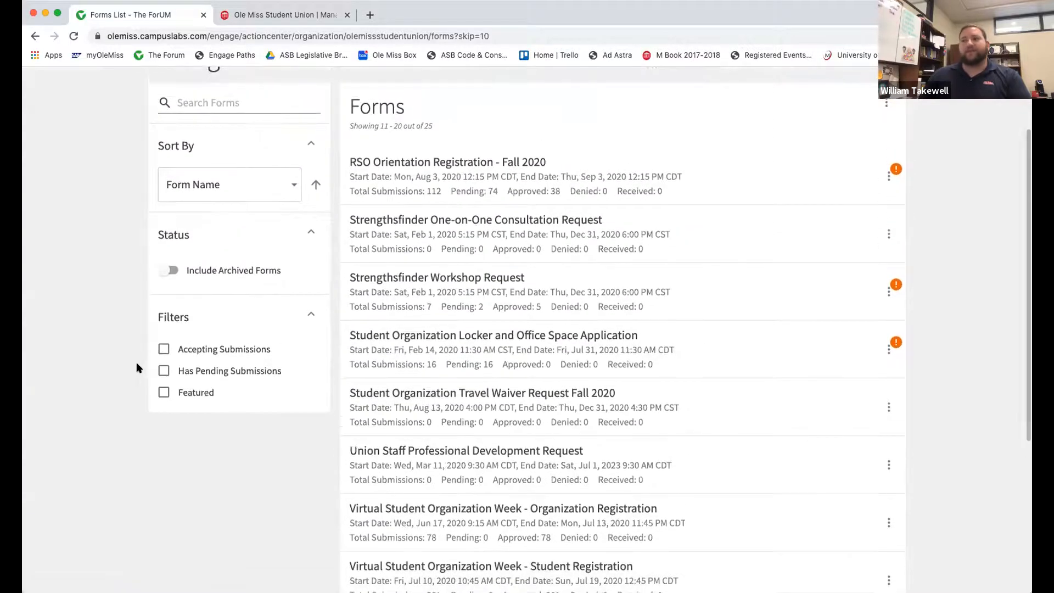
pyautogui.scroll(1, 142, 369)
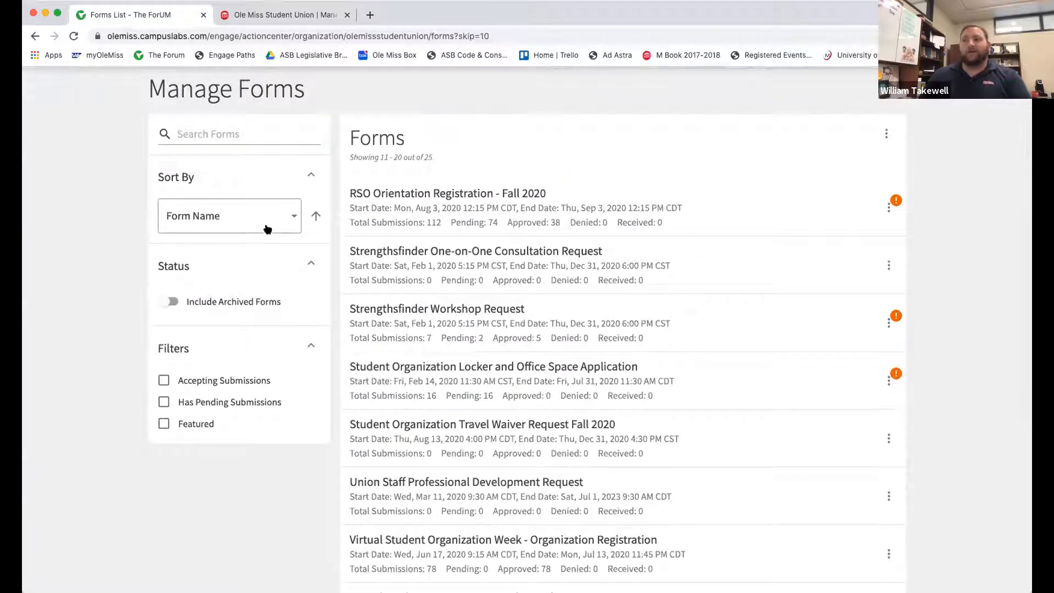
# Sort the organization's forms list by Form Name
pyautogui.click(277, 219)
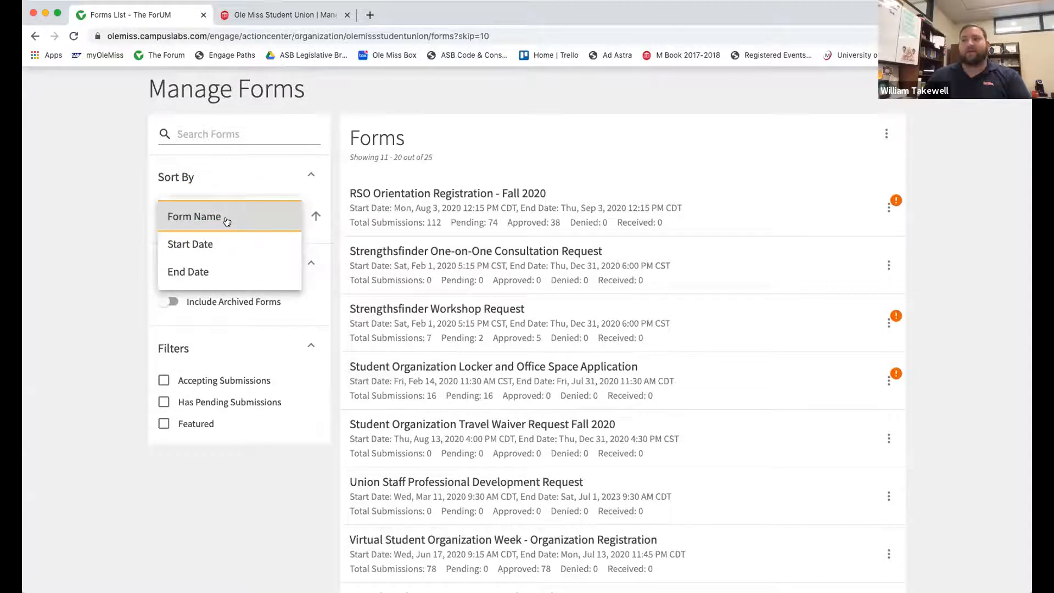
pyautogui.click(210, 222)
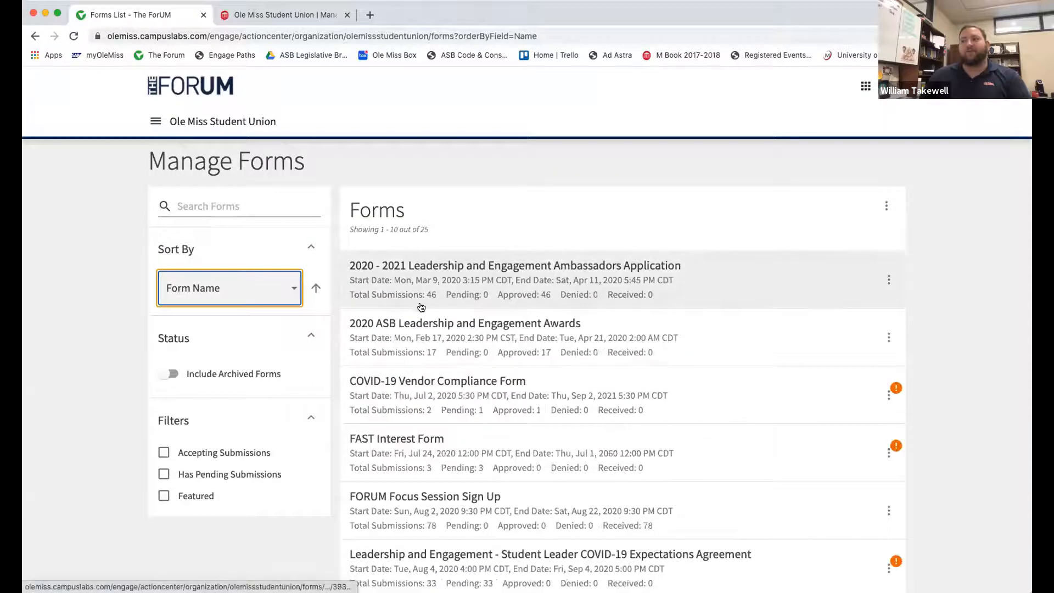
pyautogui.scroll(-5, 513, 334)
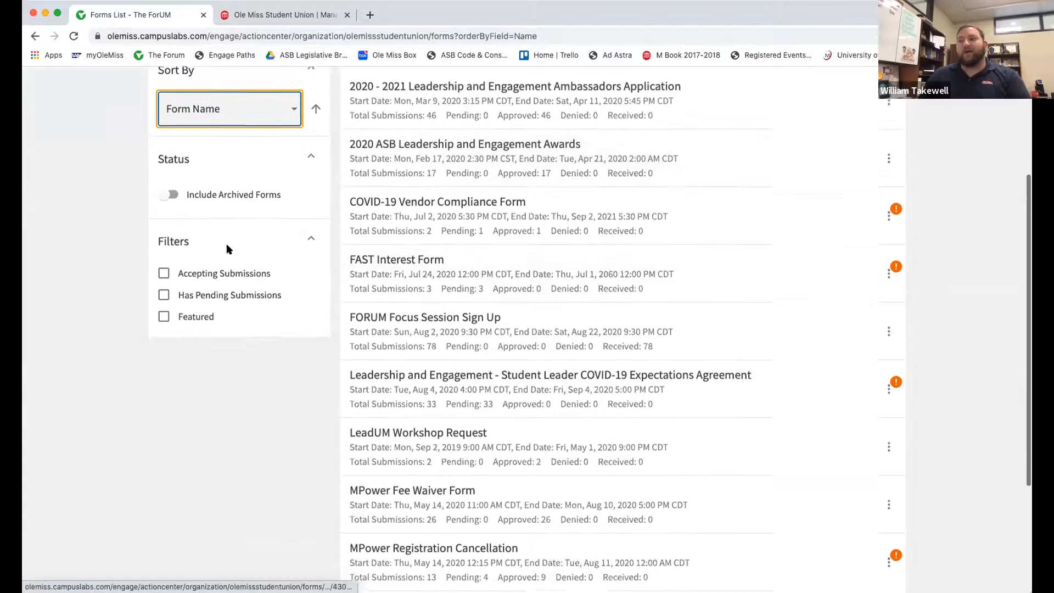
# Include archived forms in the list, look them over, and exclude them again
pyautogui.click(169, 194)
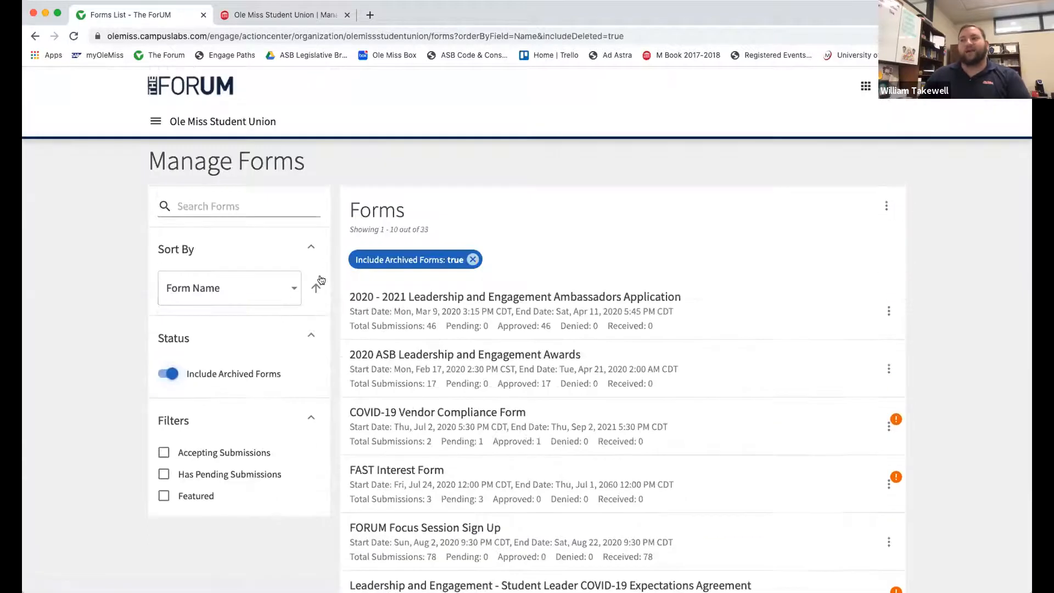
pyautogui.scroll(-3, 461, 336)
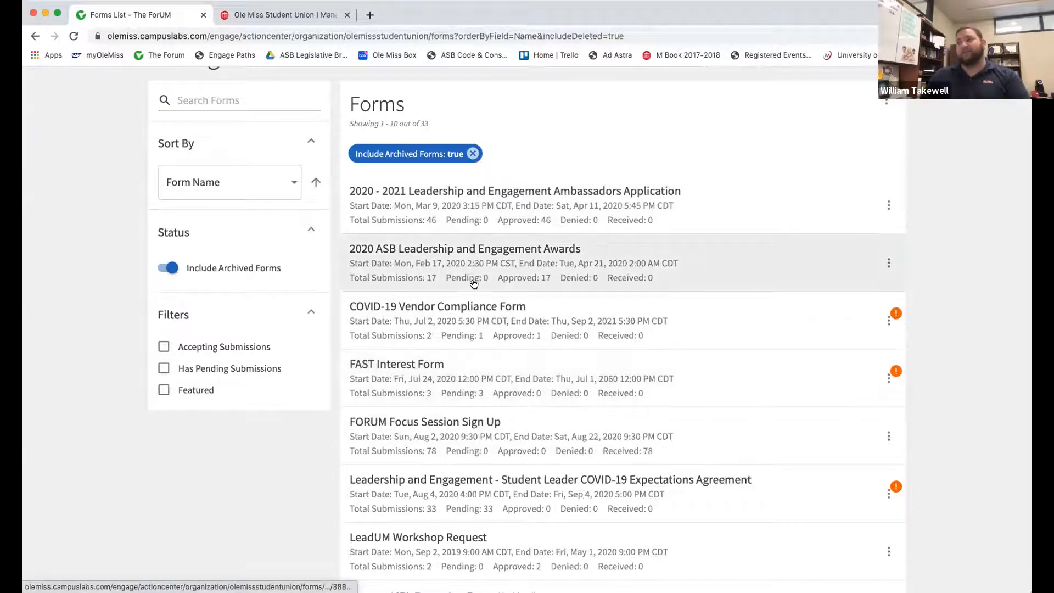
pyautogui.click(167, 268)
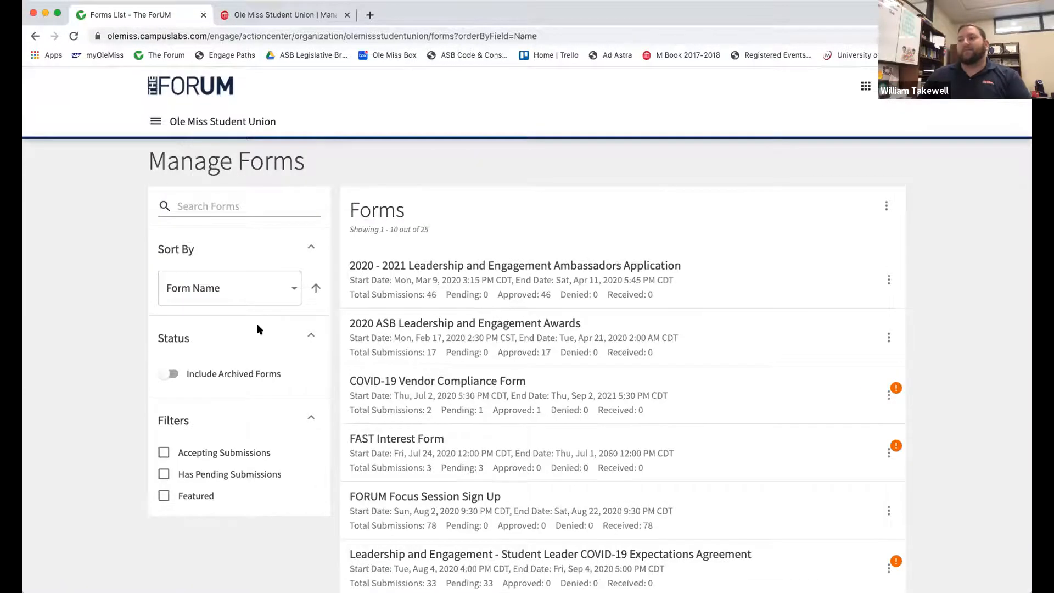
# Filter the list to forms that are accepting submissions, review them, and clear that filter
pyautogui.scroll(-4, 258, 328)
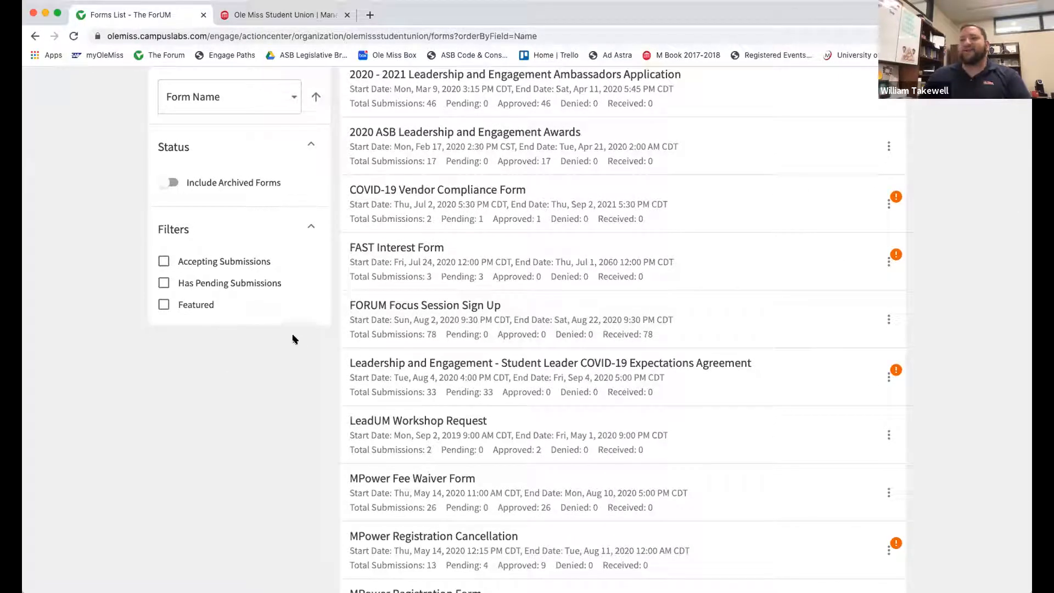
pyautogui.click(164, 261)
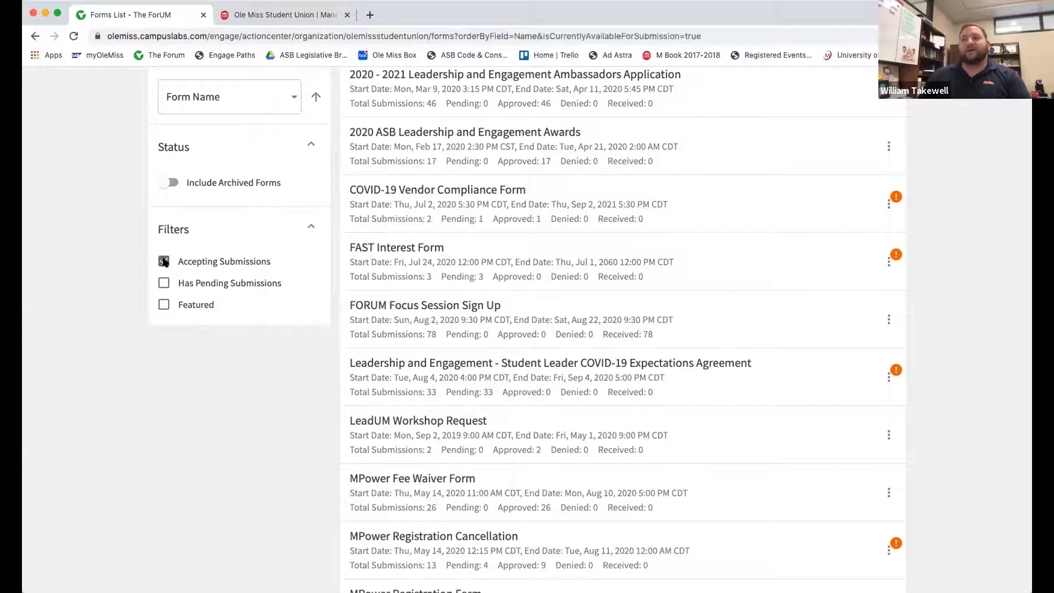
pyautogui.scroll(-3, 442, 382)
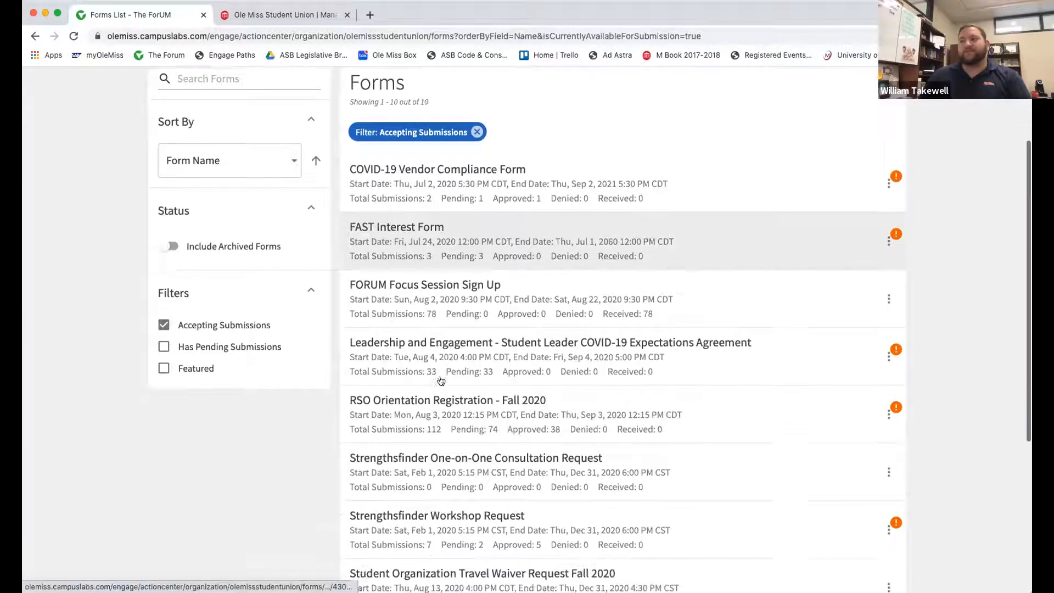
pyautogui.scroll(-5, 447, 382)
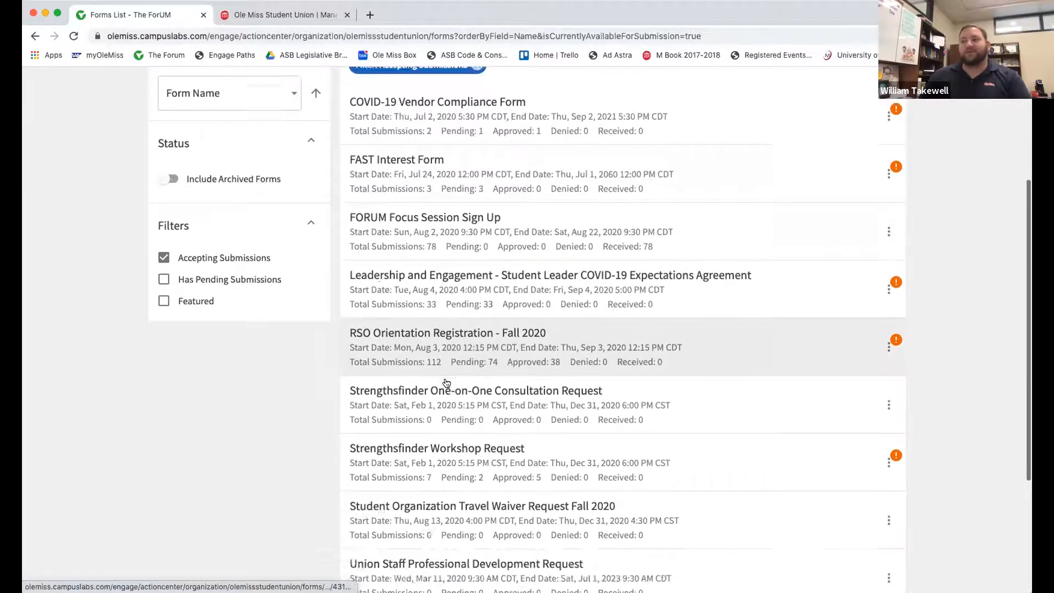
pyautogui.scroll(3, 466, 387)
pyautogui.scroll(3, 467, 387)
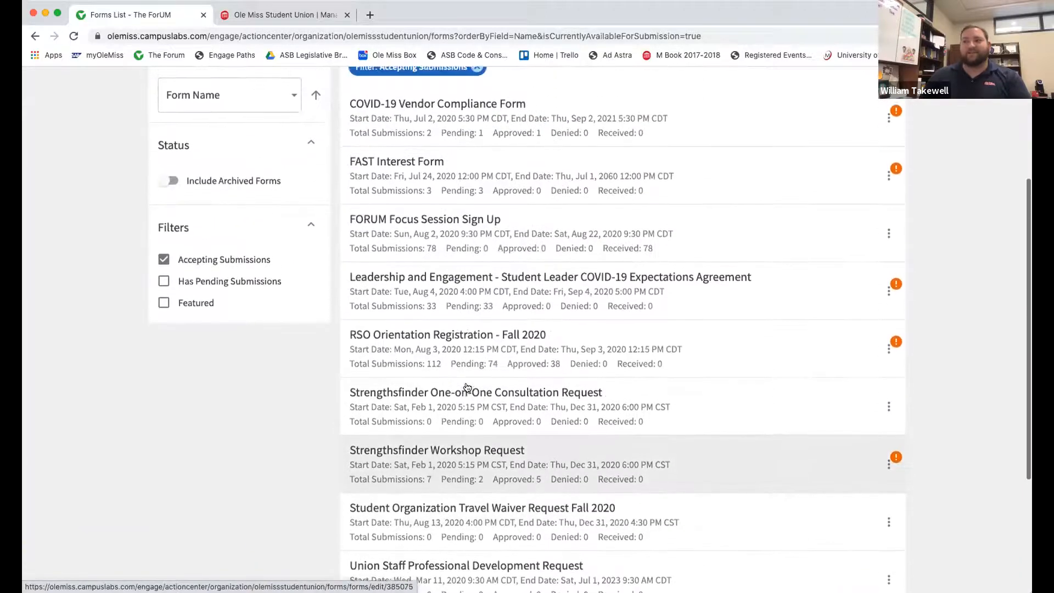
pyautogui.click(163, 299)
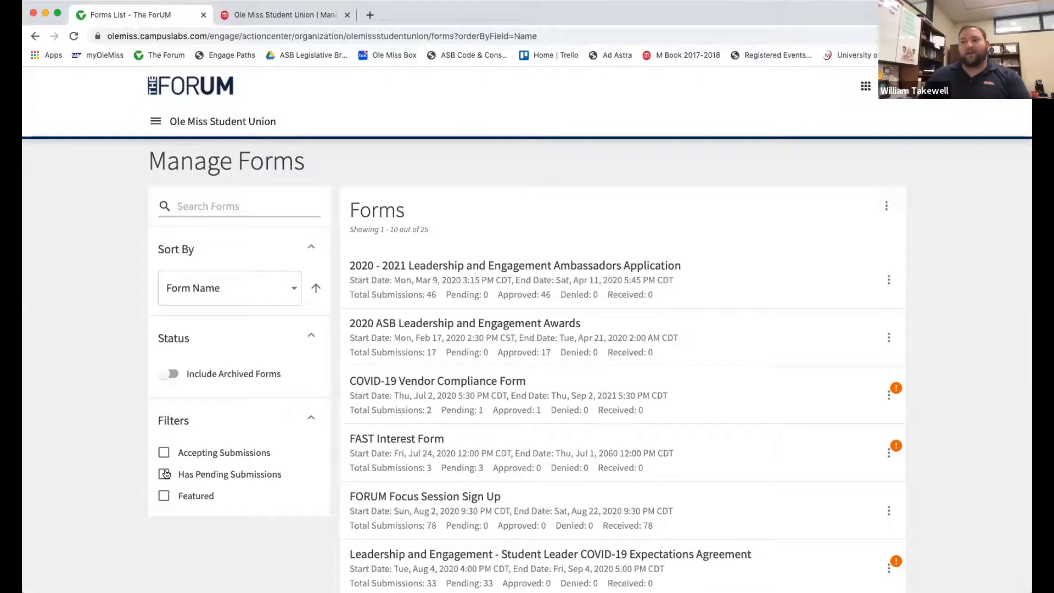
# Show only forms that have pending submissions, review them, and remove the filter
pyautogui.click(164, 474)
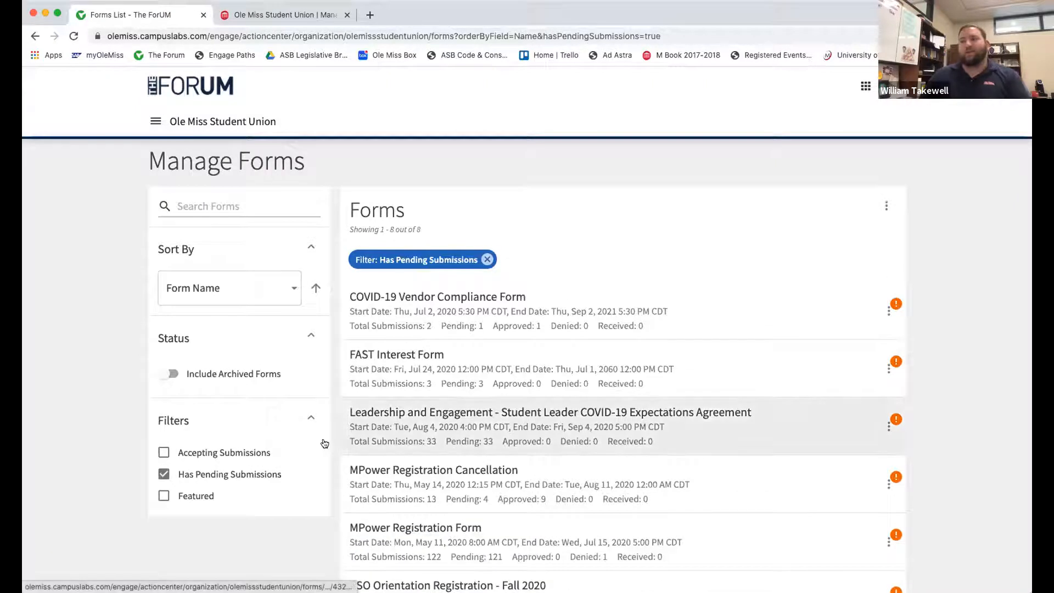
pyautogui.scroll(-5, 499, 409)
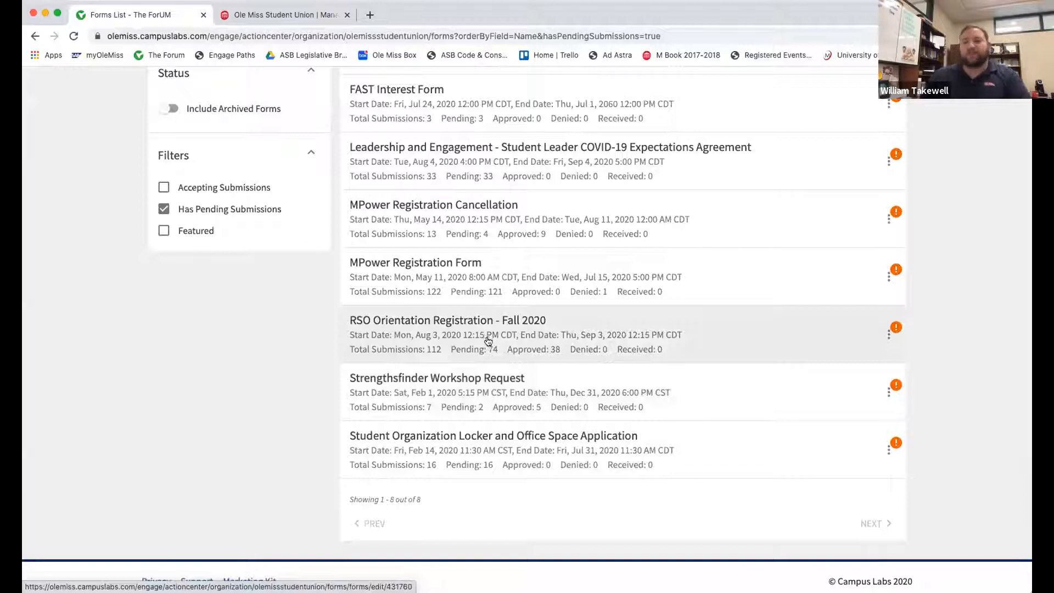
pyautogui.click(164, 209)
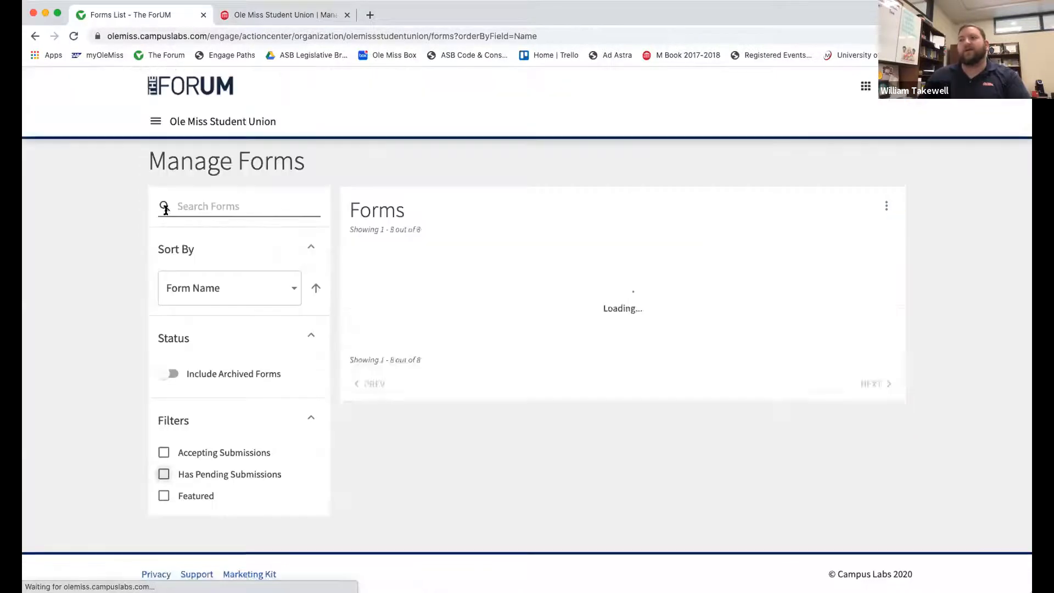
# Limit the list to featured forms, look them over, and restore the full forms list
pyautogui.scroll(-5, 179, 334)
pyautogui.click(164, 297)
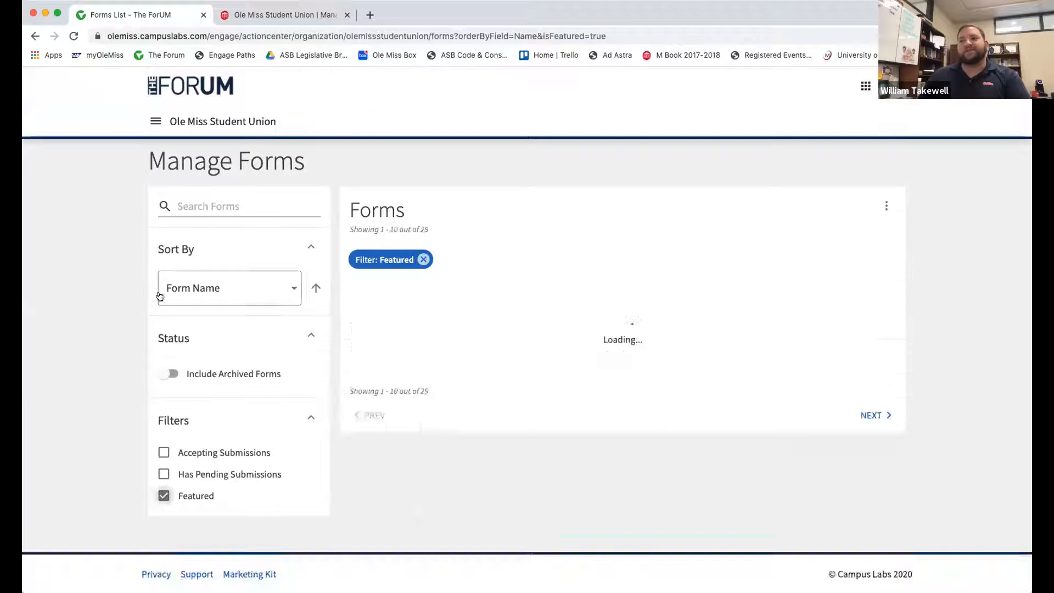
pyautogui.scroll(-3, 457, 437)
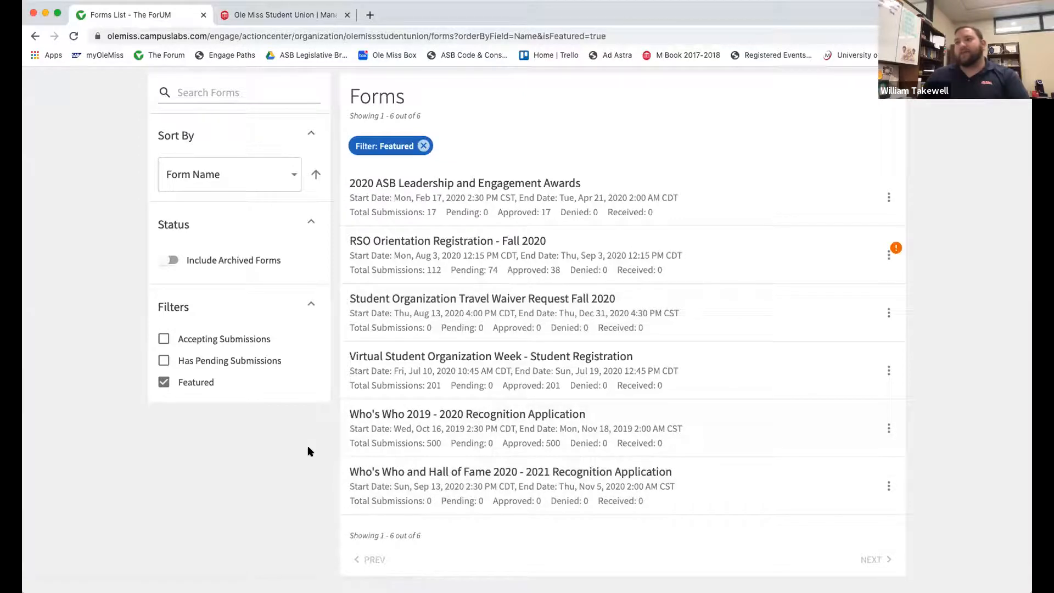
pyautogui.scroll(2, 310, 446)
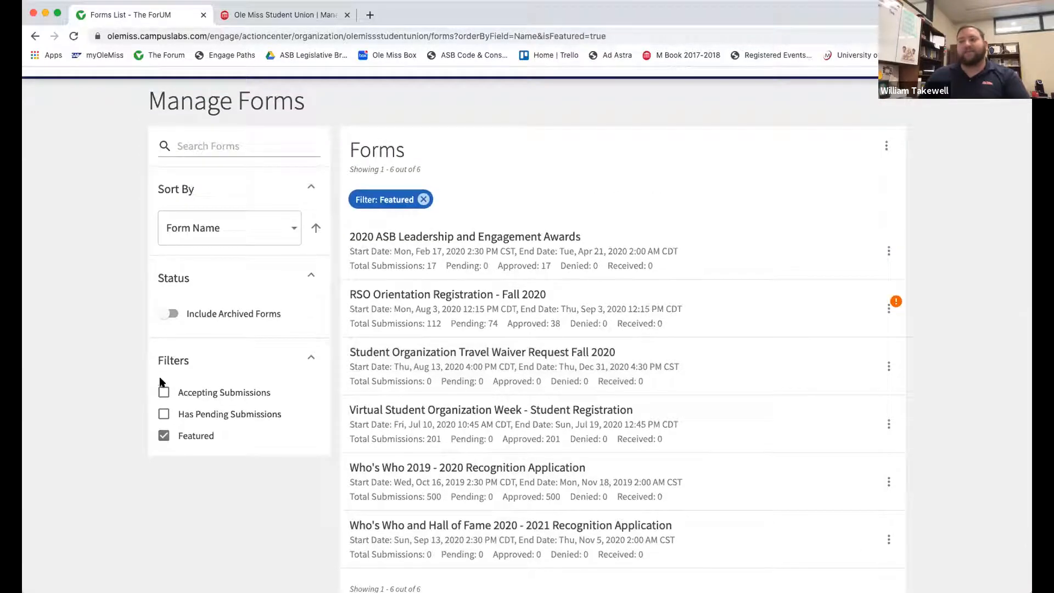
pyautogui.click(163, 436)
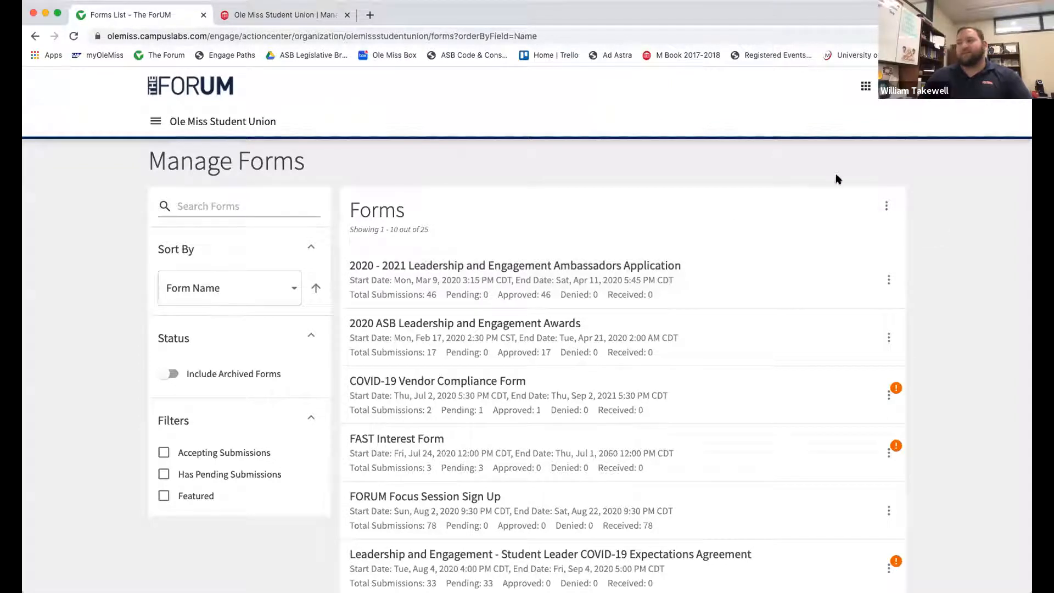
# Start creating a new form for the organization and look over its available settings
pyautogui.click(885, 207)
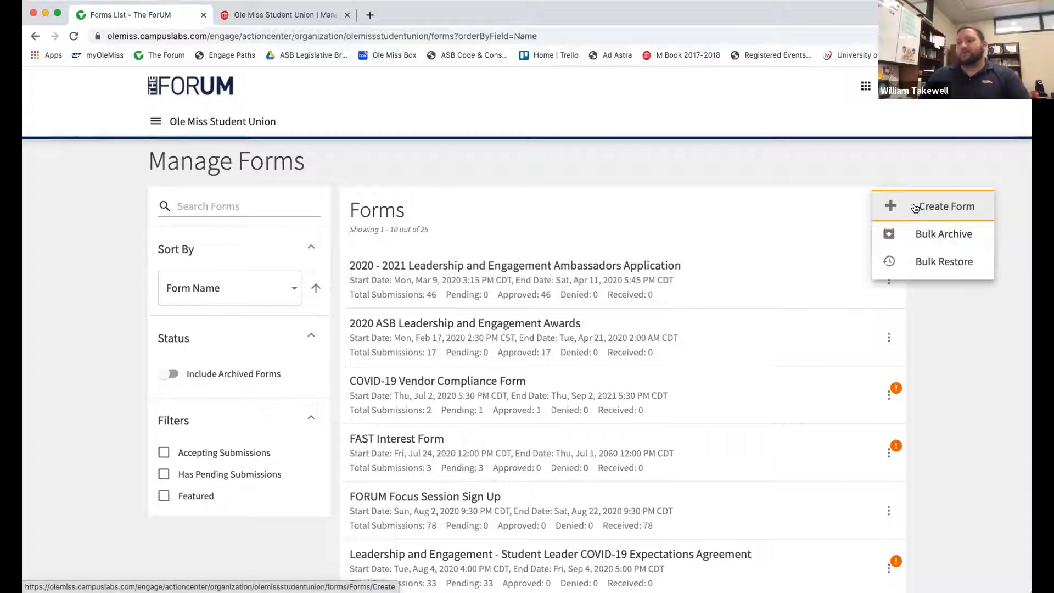
pyautogui.click(914, 207)
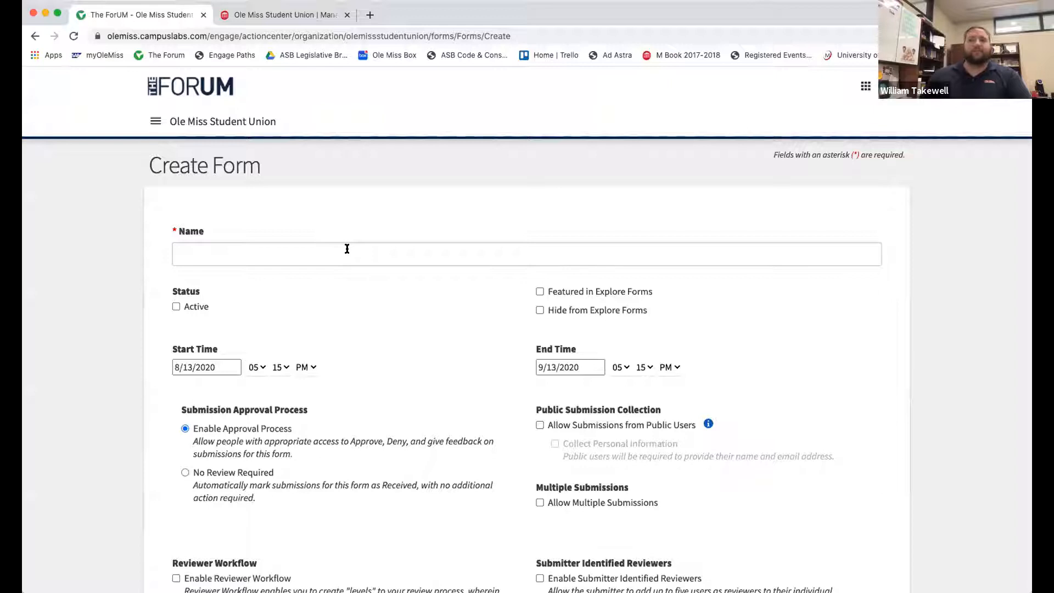
pyautogui.scroll(-2, 344, 249)
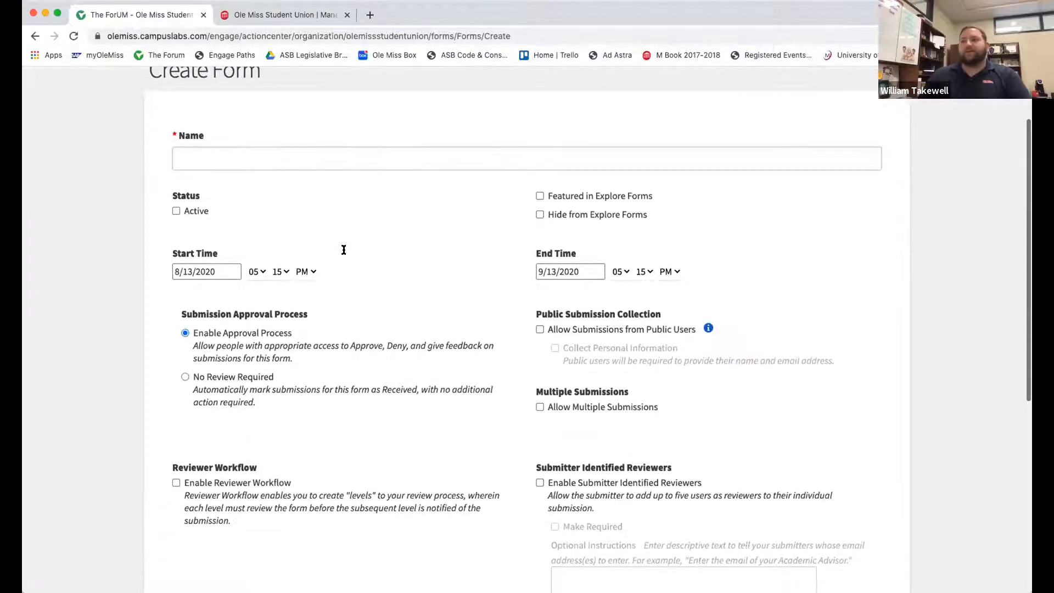
pyautogui.scroll(2, 351, 243)
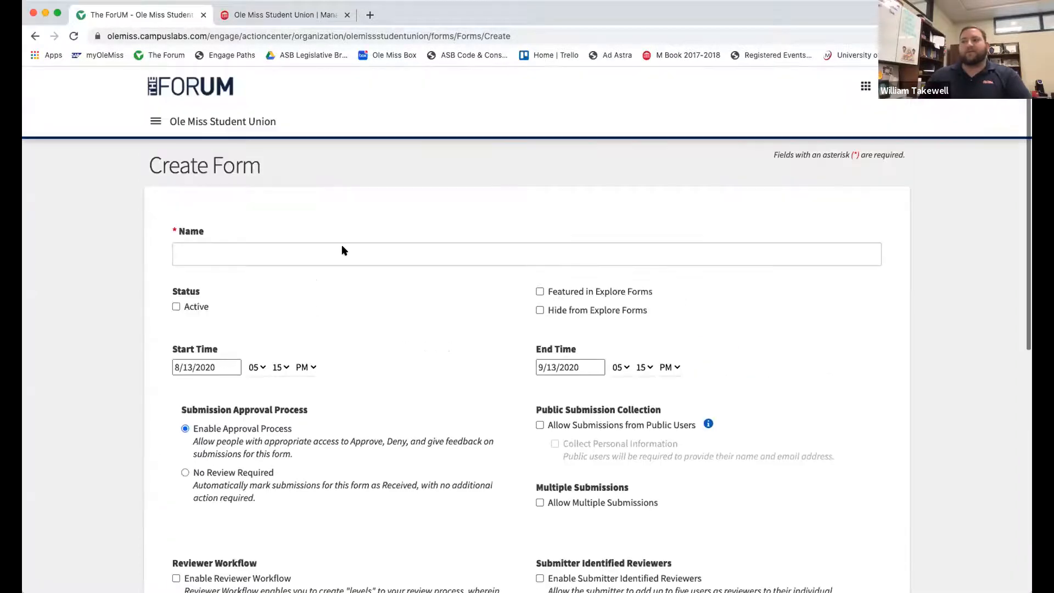
# Name the form "Member Feedback Form 2020 - 21" and set its status to Active
pyautogui.click(245, 257)
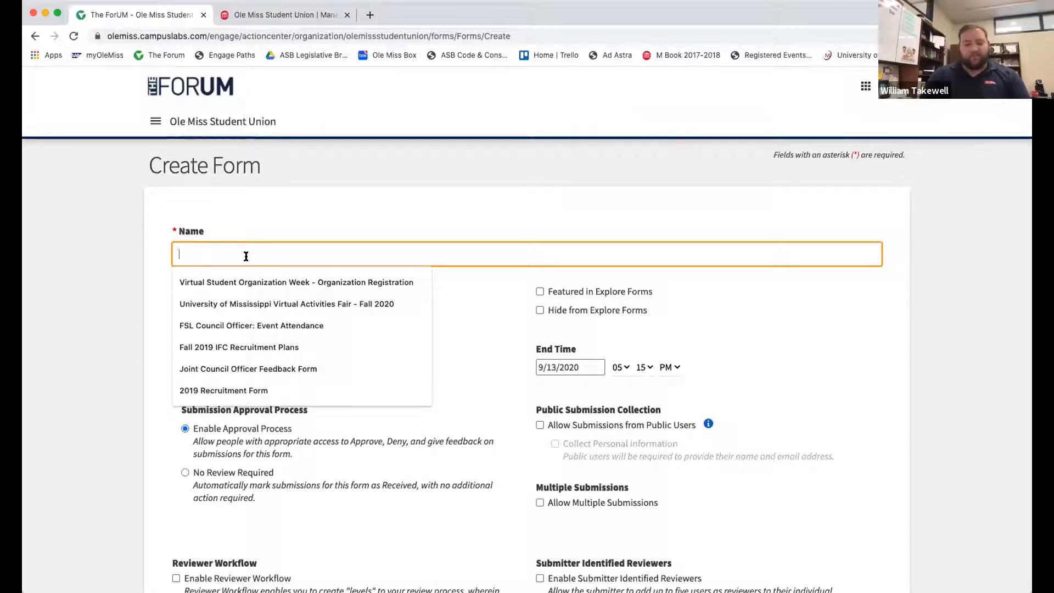
pyautogui.write('Member Feedback Form 2020 - 21')
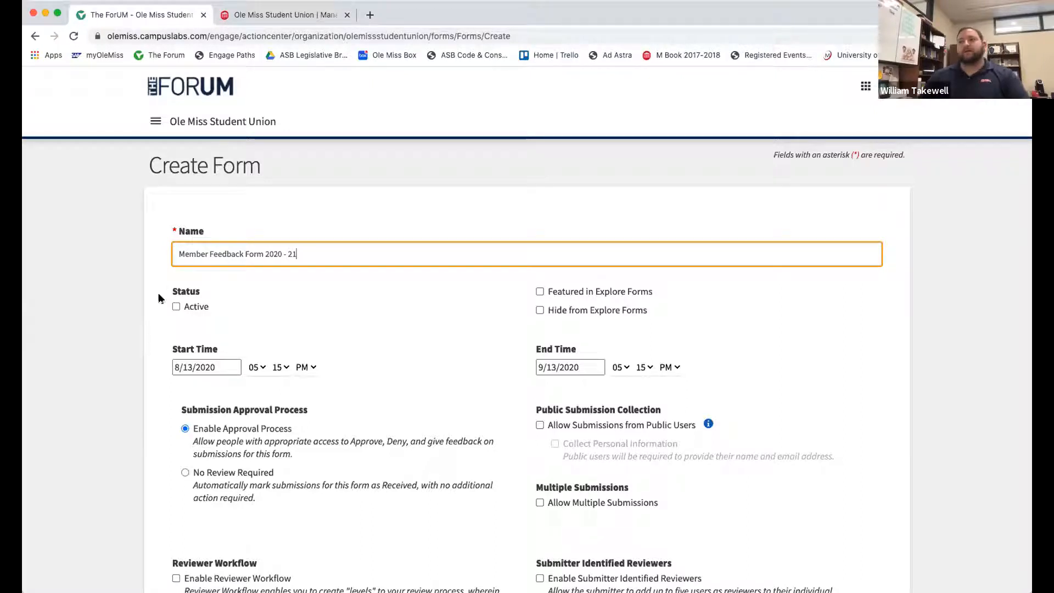
pyautogui.click(176, 307)
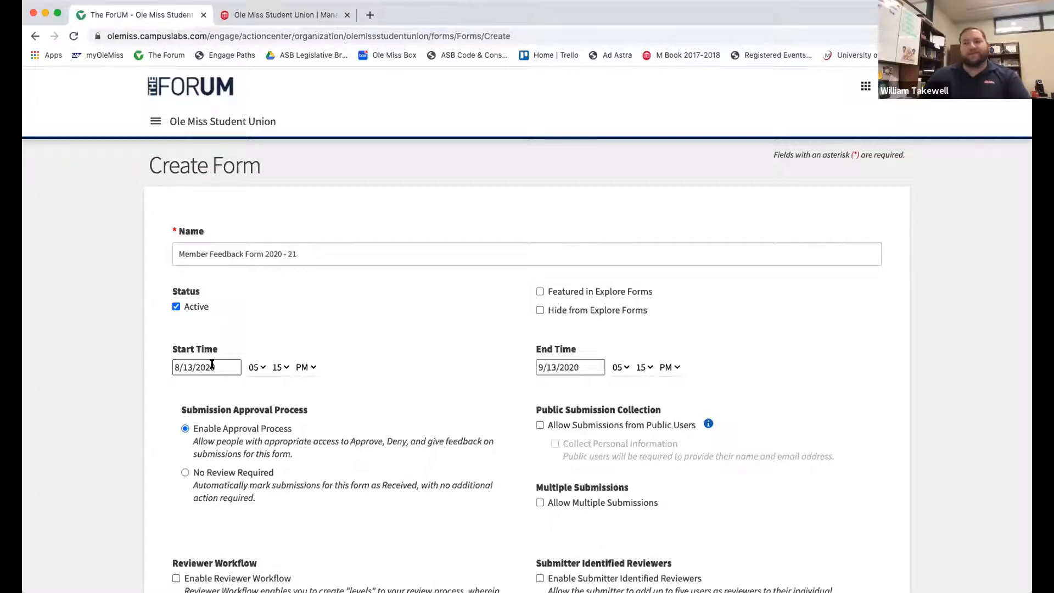
# Set the form's start time hour to 04 PM and its end date to 12/31/2020
pyautogui.click(257, 368)
pyautogui.click(265, 356)
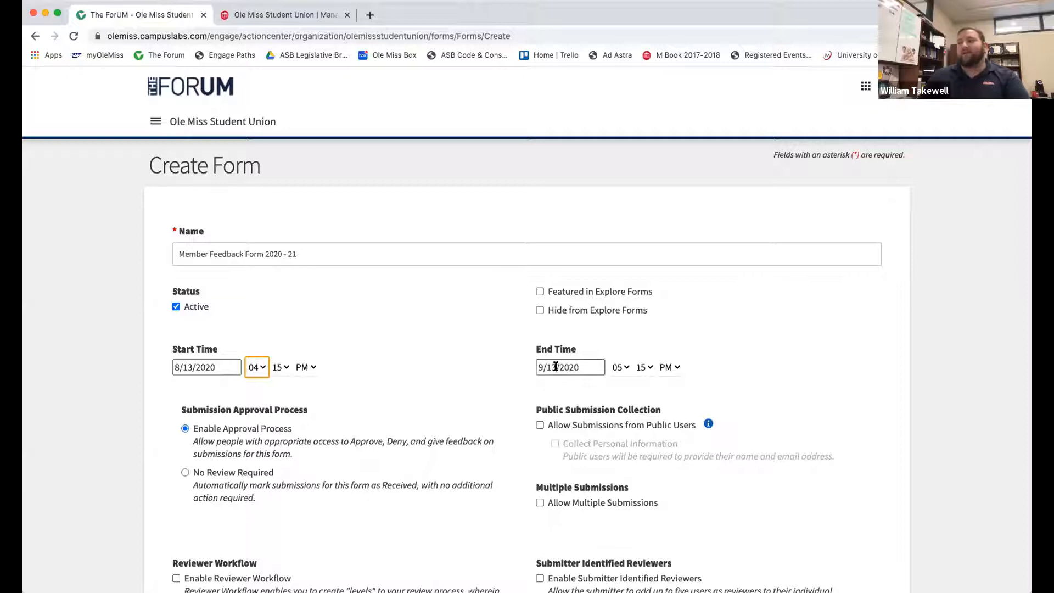
pyautogui.click(576, 366)
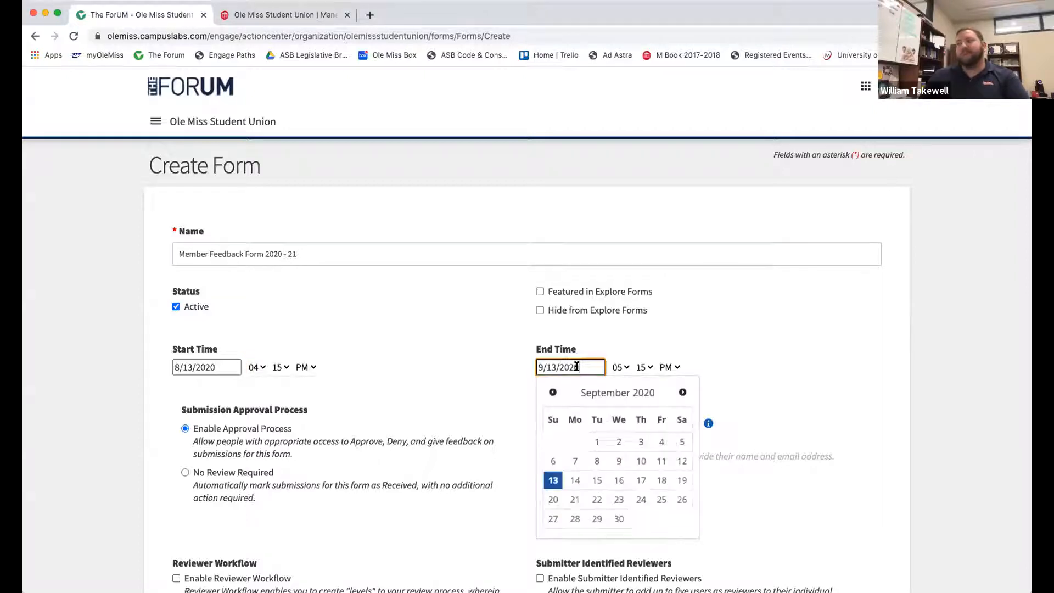
pyautogui.click(683, 392)
pyautogui.click(682, 392)
pyautogui.click(682, 392)
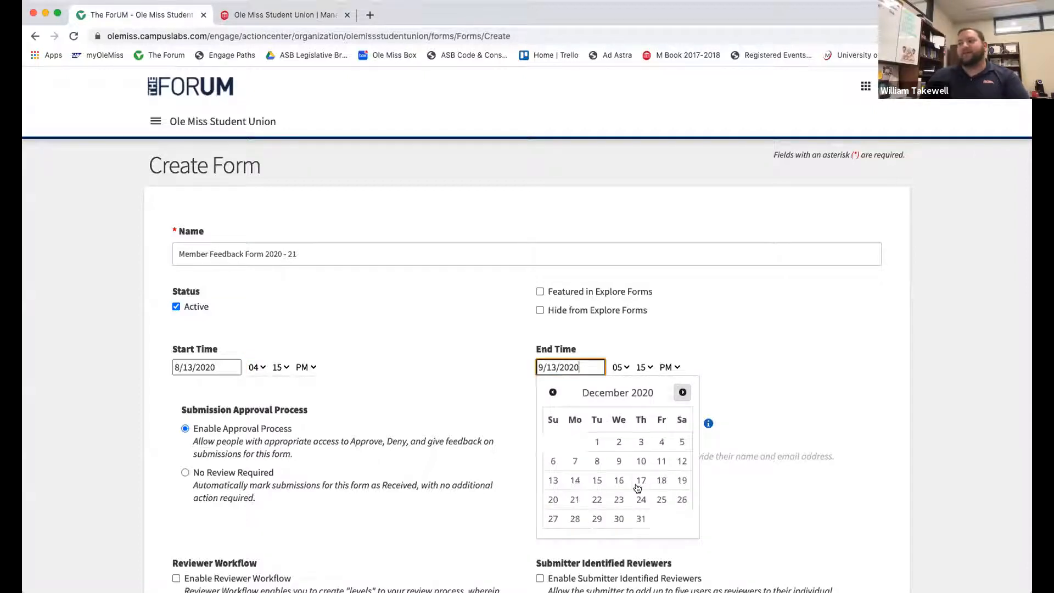
pyautogui.click(631, 519)
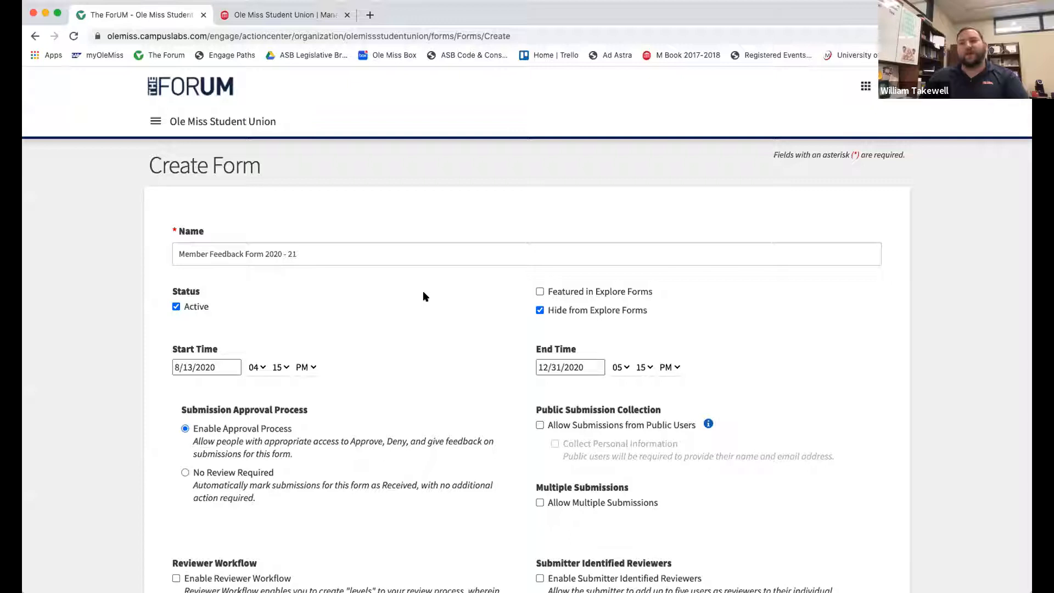
# Try featuring the form in Explore Forms, but finish with it hidden from Explore Forms and not featured
pyautogui.click(540, 310)
pyautogui.click(540, 291)
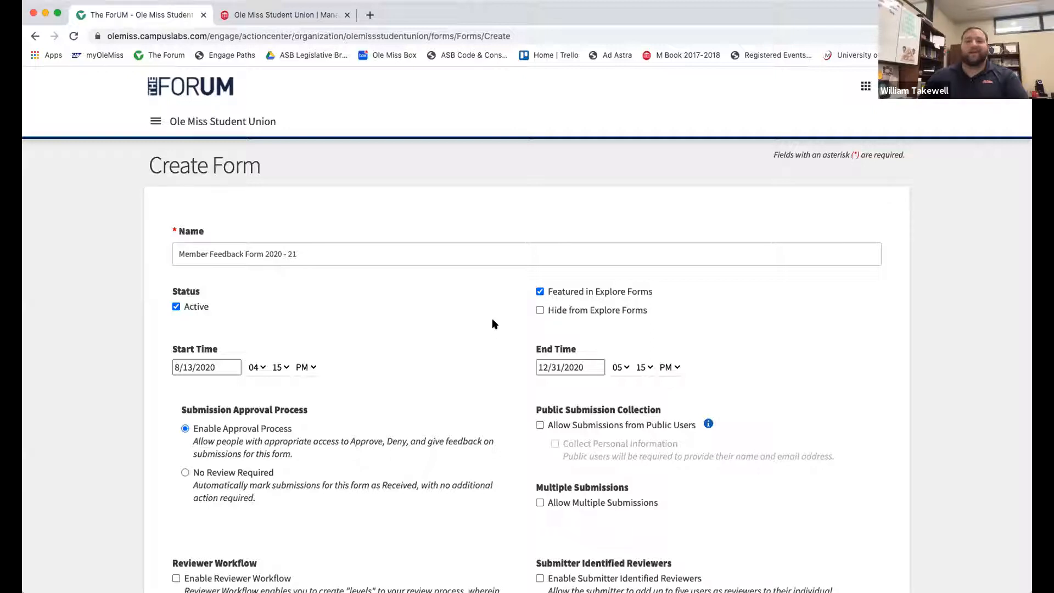
pyautogui.click(540, 310)
pyautogui.click(540, 291)
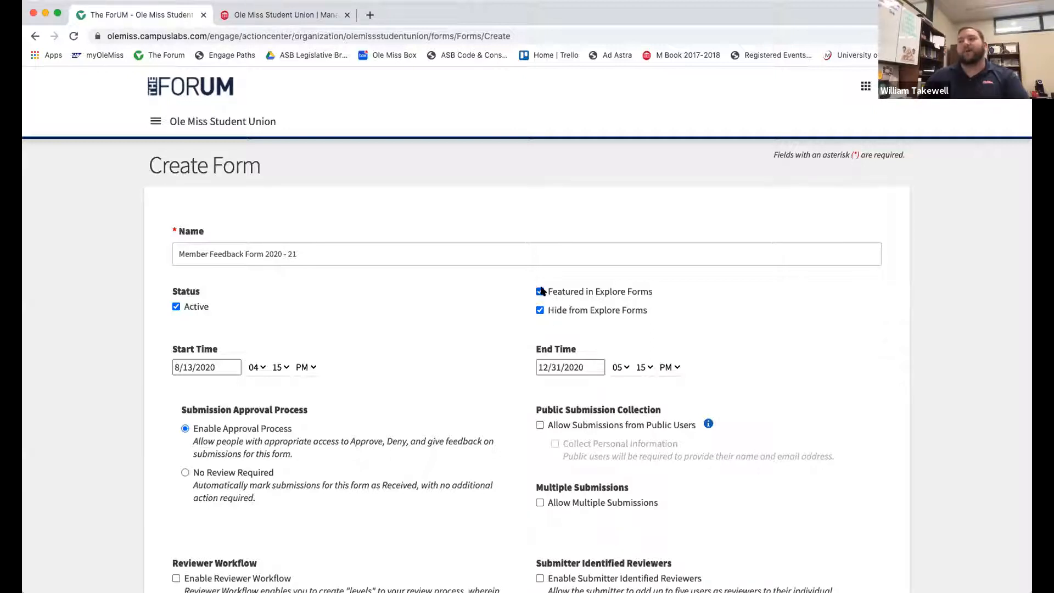
# Examine the submission approval options and read the explanation of allowing submissions from public users
pyautogui.scroll(-5, 335, 362)
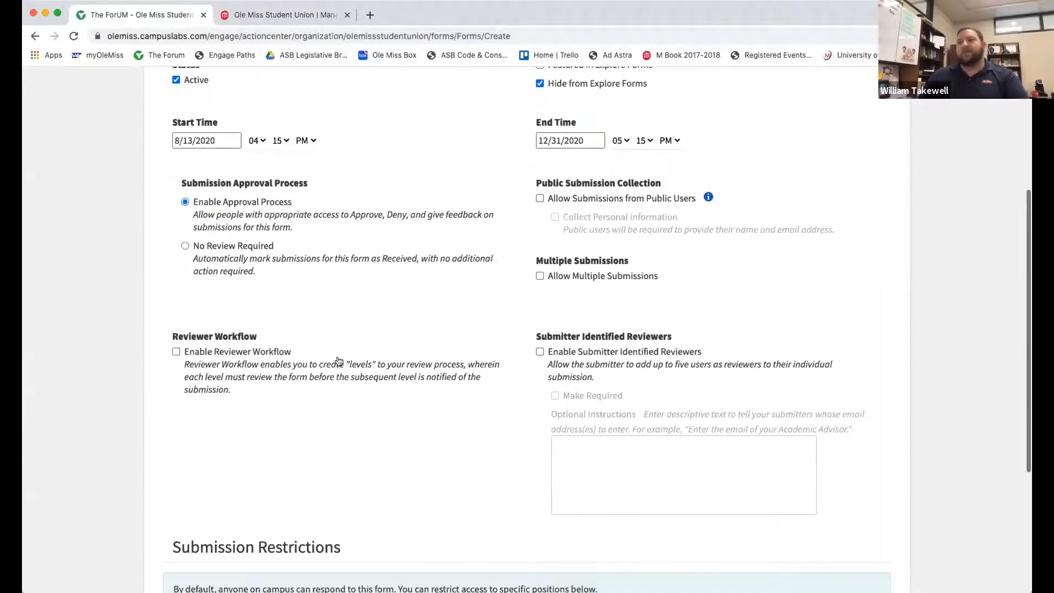
pyautogui.scroll(2, 340, 308)
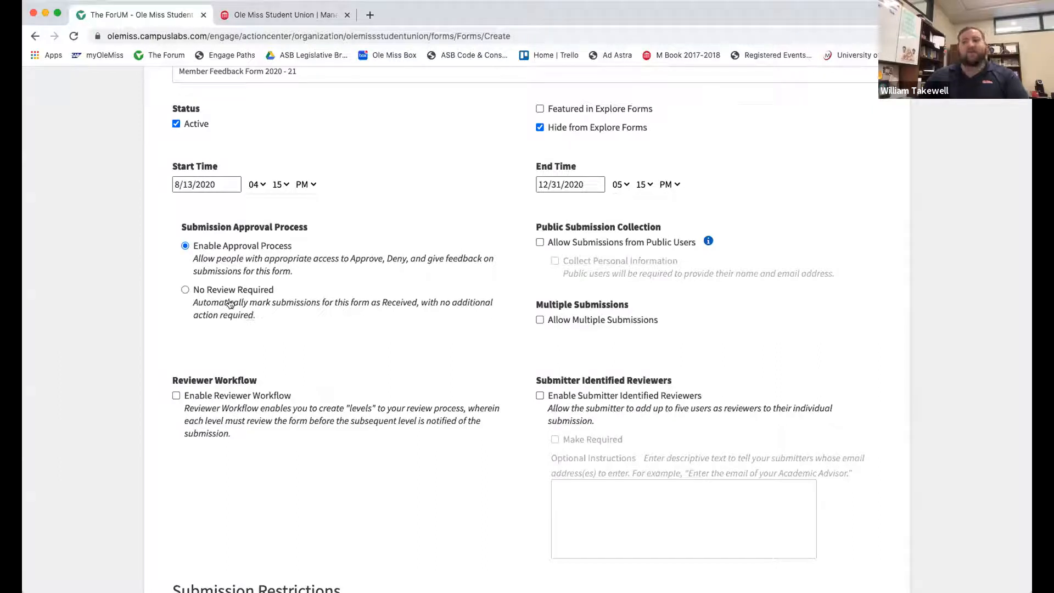
pyautogui.scroll(1, 262, 302)
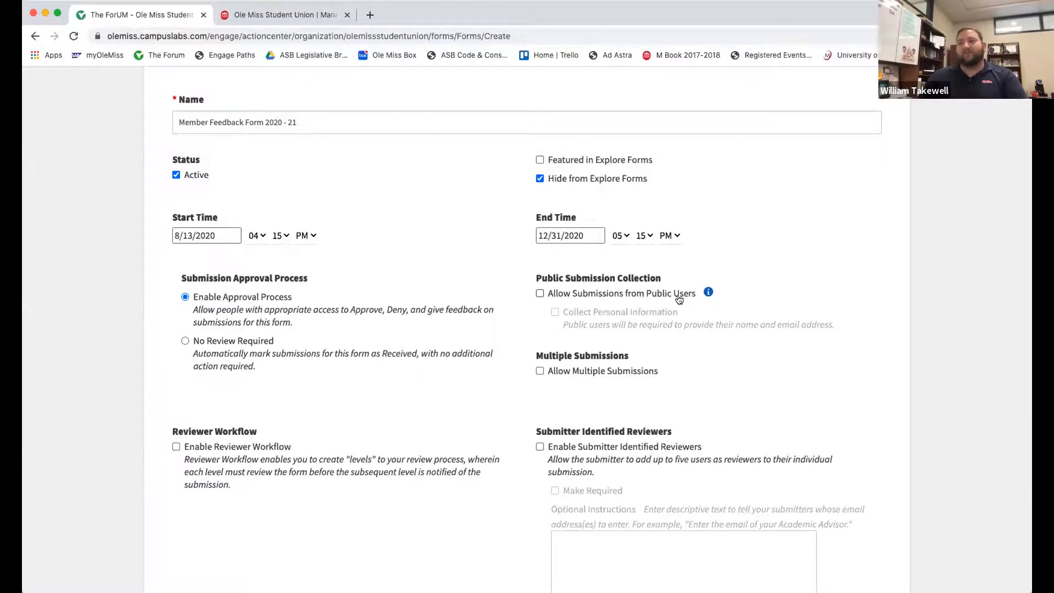
pyautogui.click(708, 293)
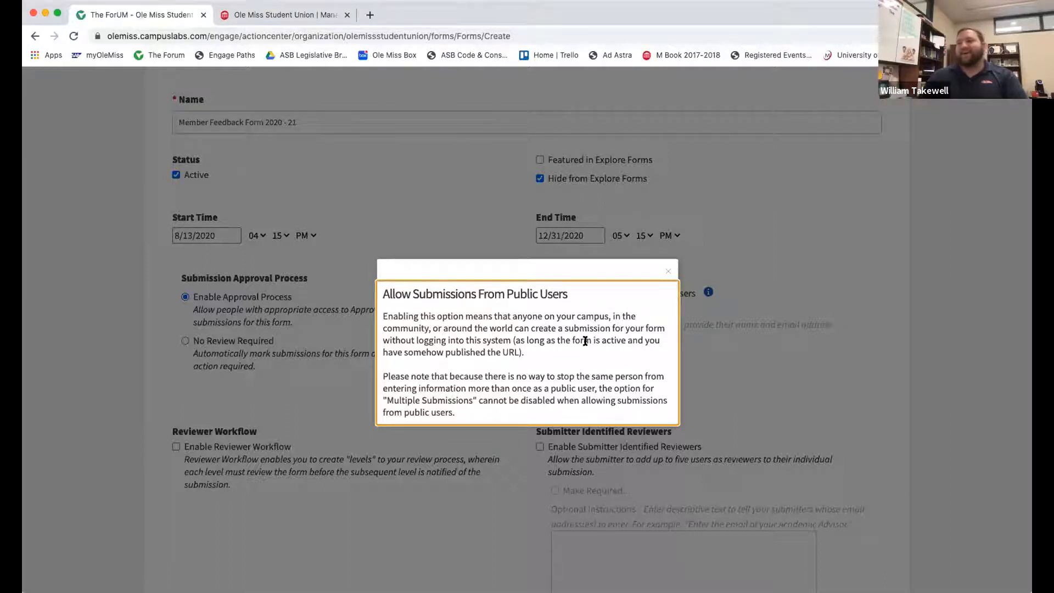
pyautogui.click(668, 273)
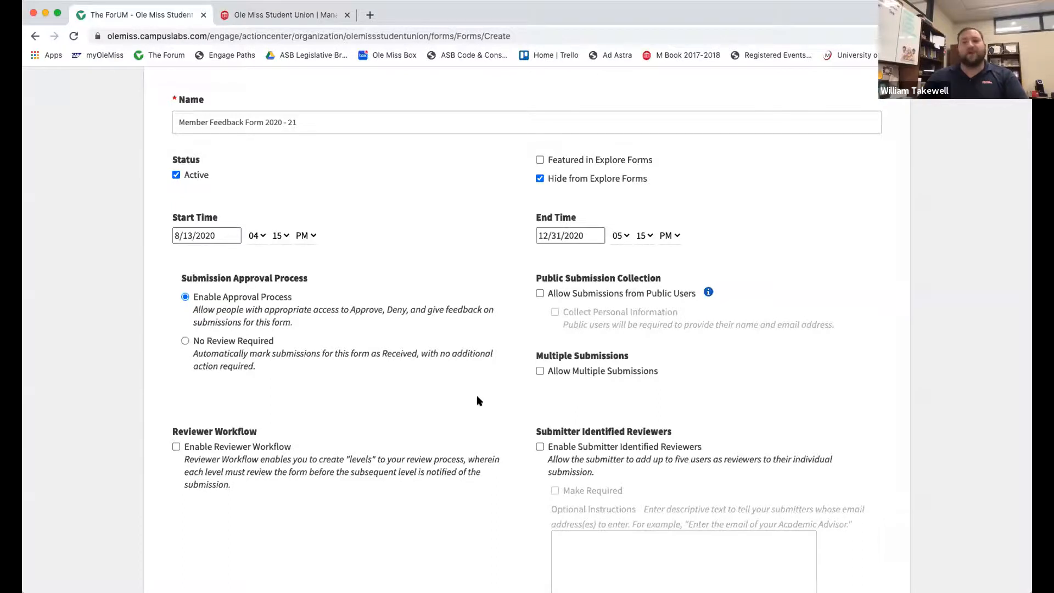
# Allow multiple submissions and enable the reviewer workflow for the form
pyautogui.scroll(3, 477, 401)
pyautogui.scroll(-5, 477, 401)
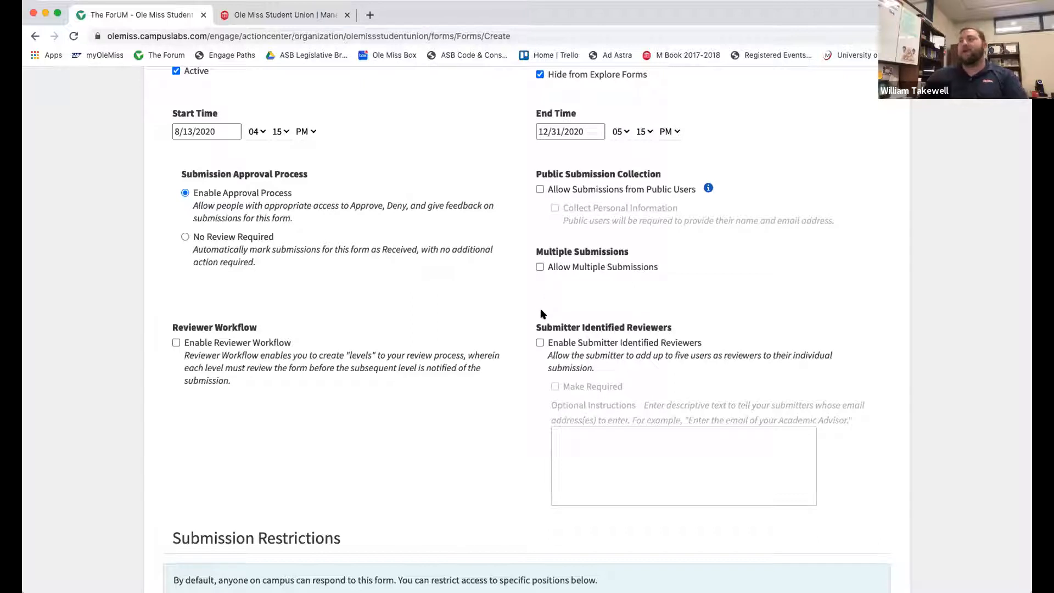
pyautogui.scroll(2, 519, 269)
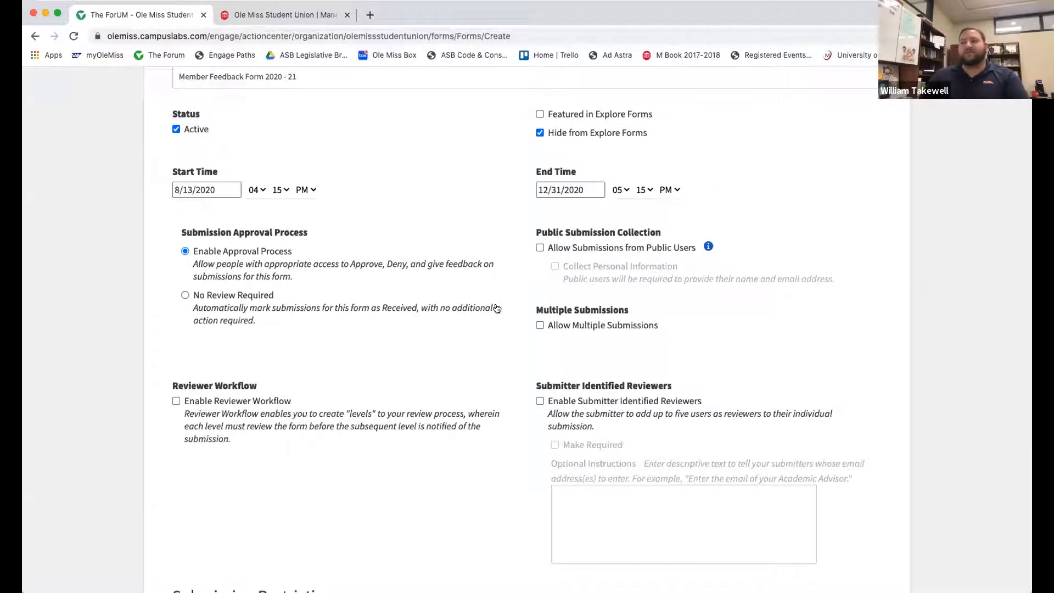
pyautogui.scroll(1, 499, 306)
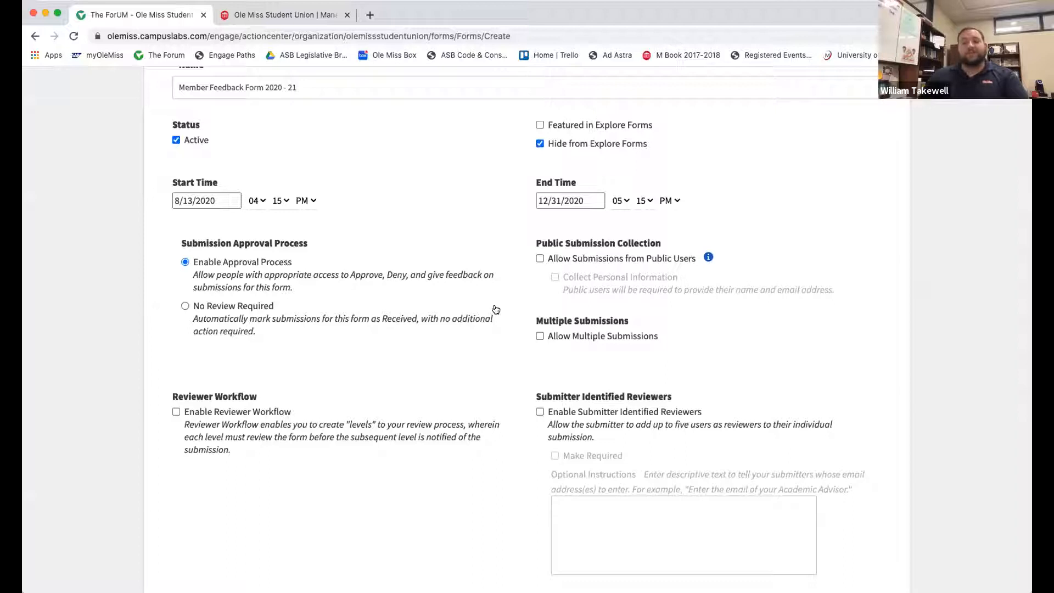
pyautogui.click(541, 336)
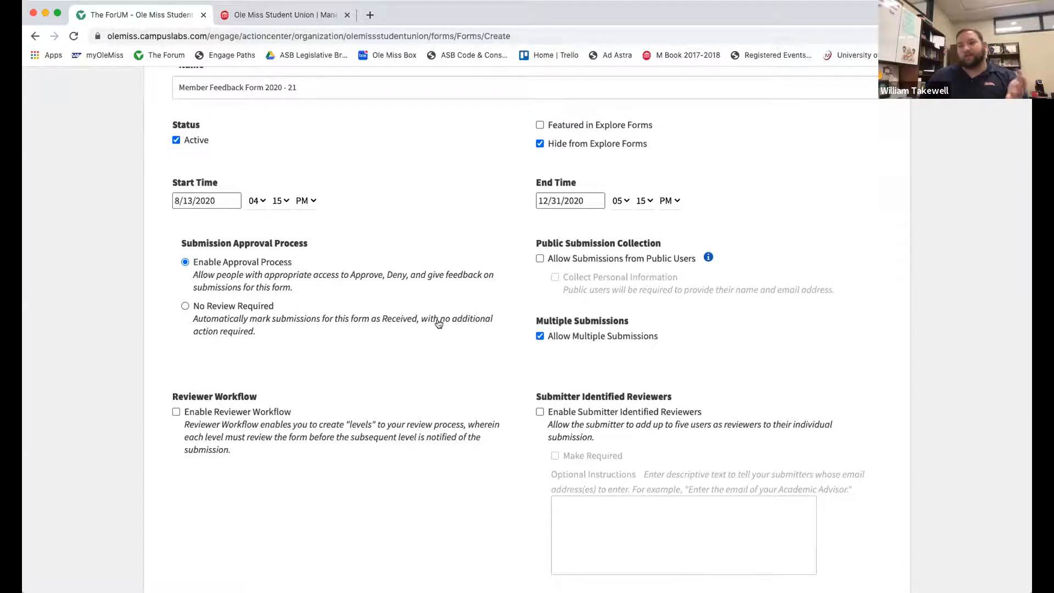
pyautogui.scroll(-4, 438, 325)
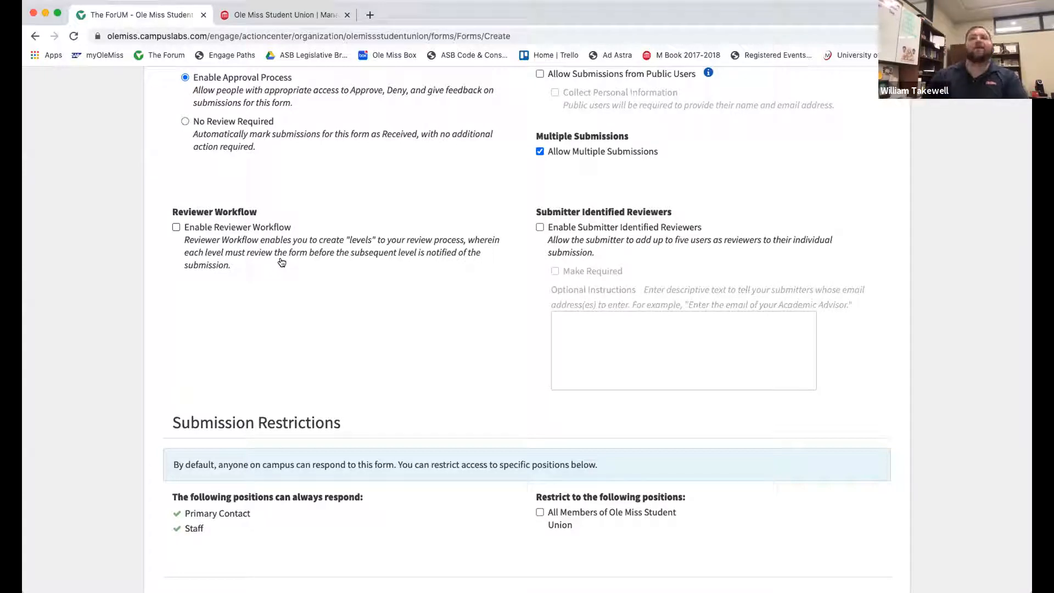
pyautogui.click(177, 227)
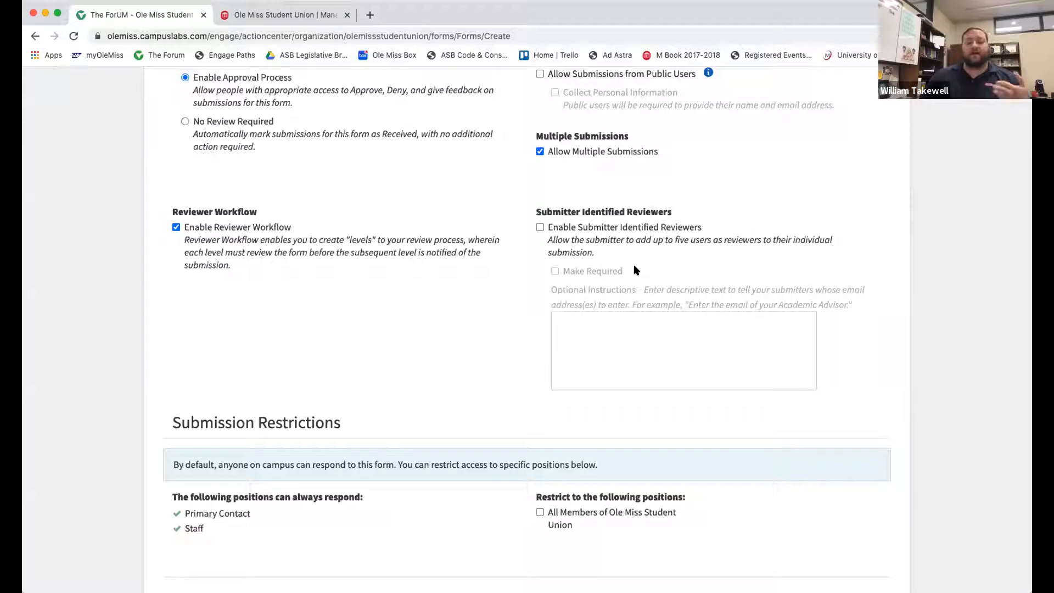
# Try enabling submitter identified reviewers with optional instructions, and switch back to the reviewer workflow
pyautogui.click(540, 227)
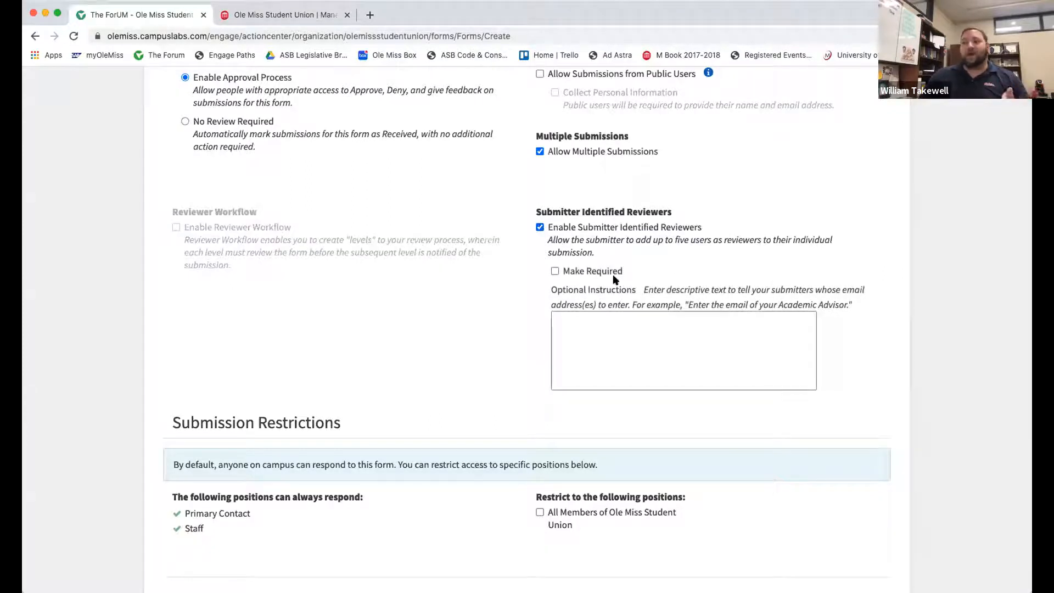
pyautogui.click(661, 324)
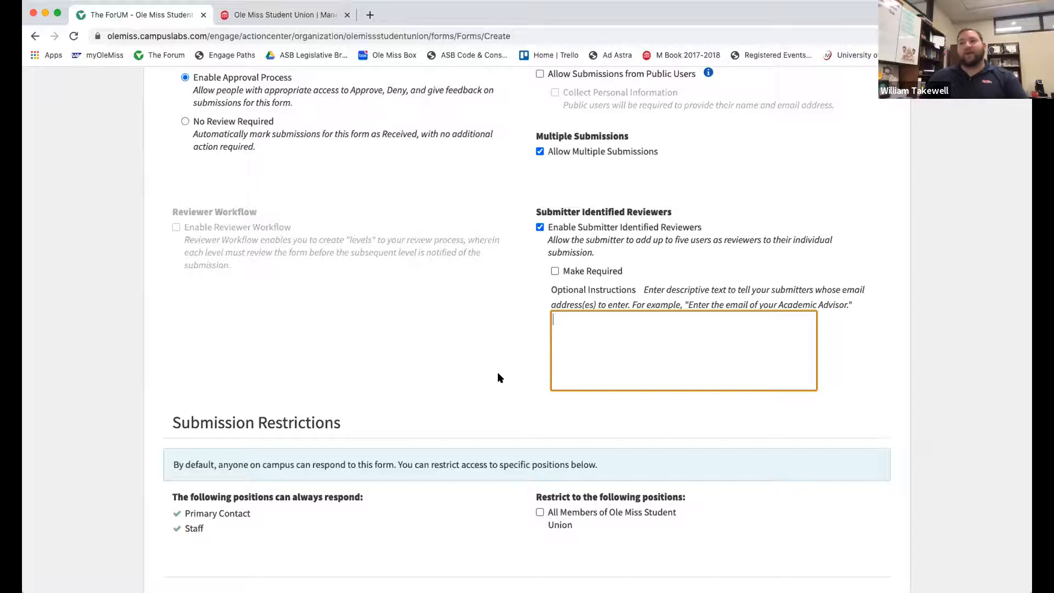
pyautogui.scroll(2, 487, 376)
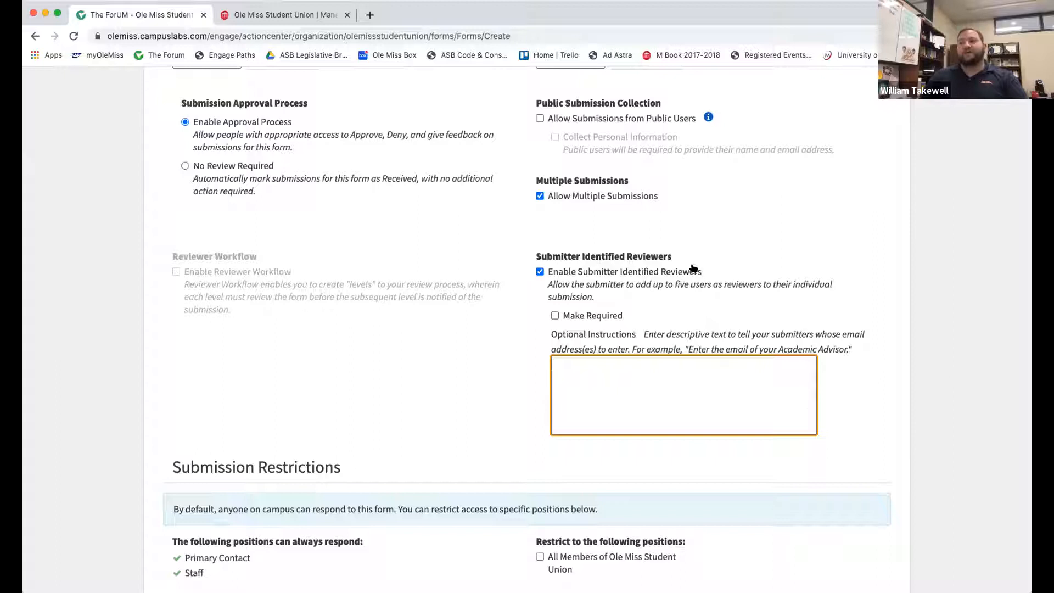
pyautogui.scroll(-1, 539, 271)
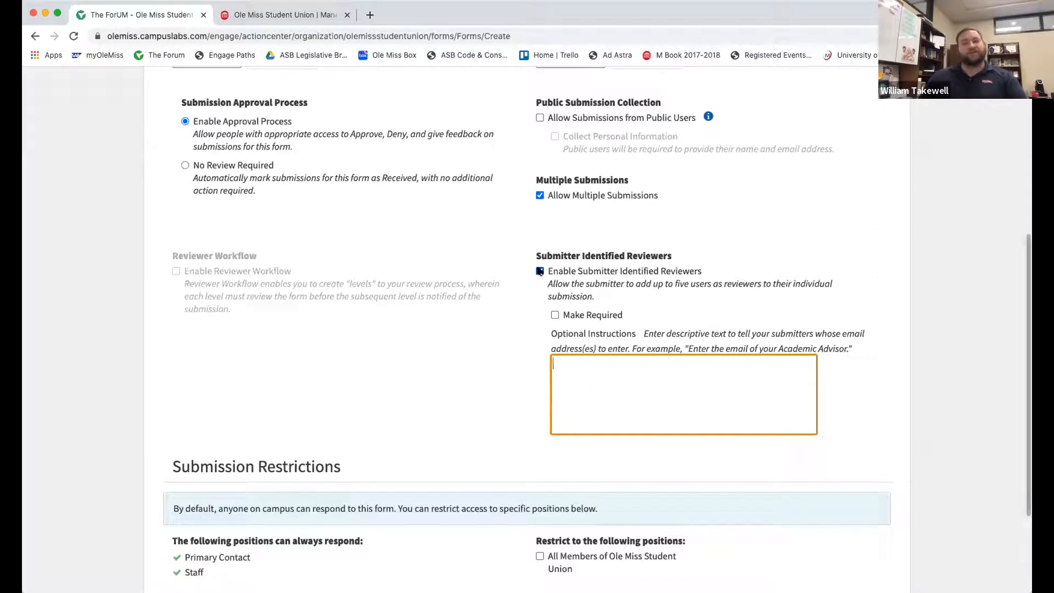
pyautogui.click(539, 271)
pyautogui.click(175, 271)
# Try restricting submissions to all members of Ole Miss Student Union and remove that restriction
pyautogui.scroll(-3, 419, 336)
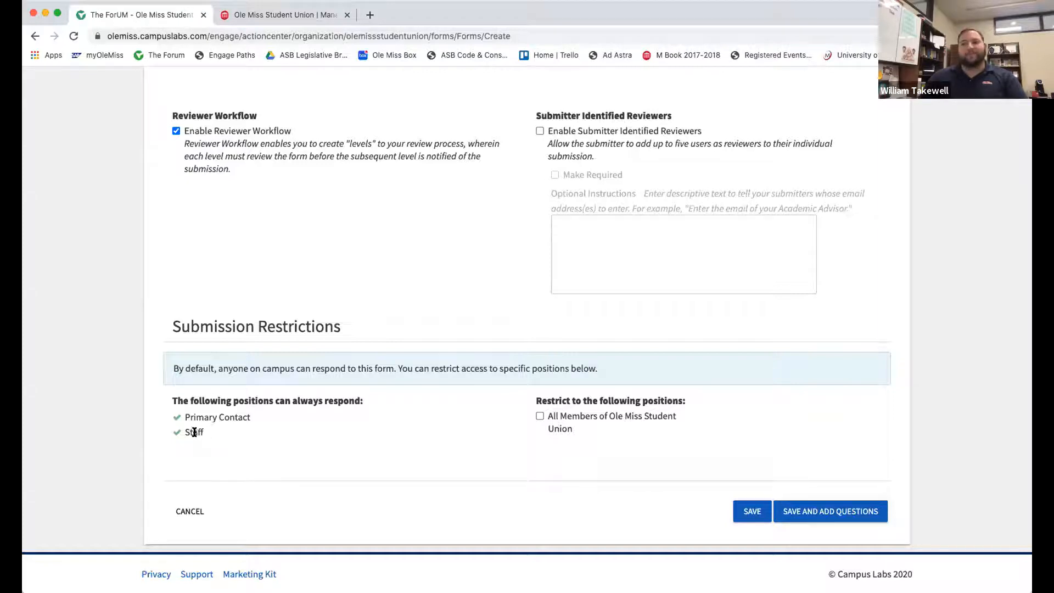
pyautogui.moveTo(205, 432); pyautogui.dragTo(183, 432)
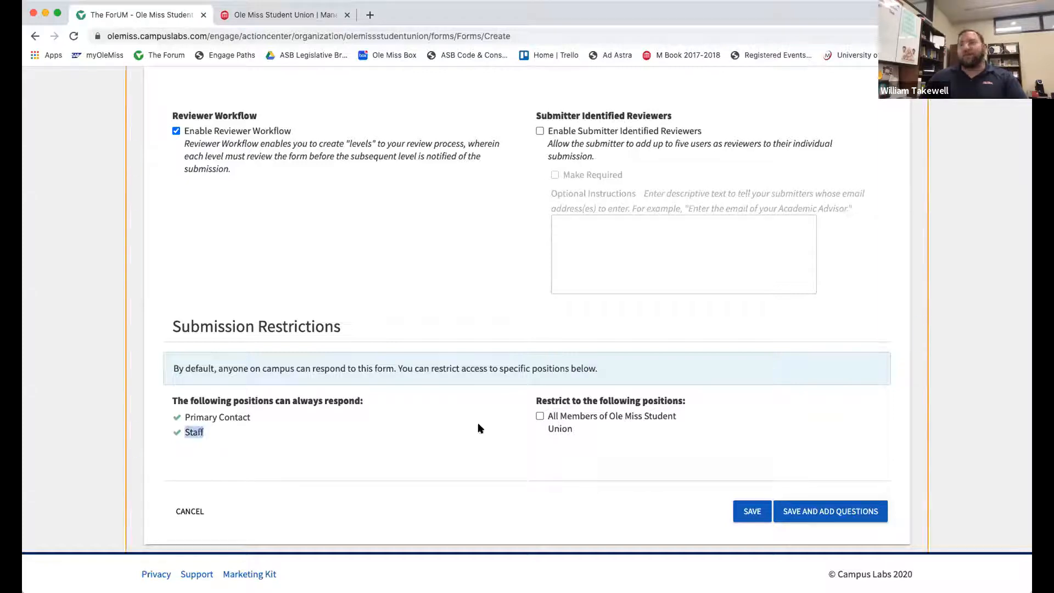
pyautogui.click(539, 416)
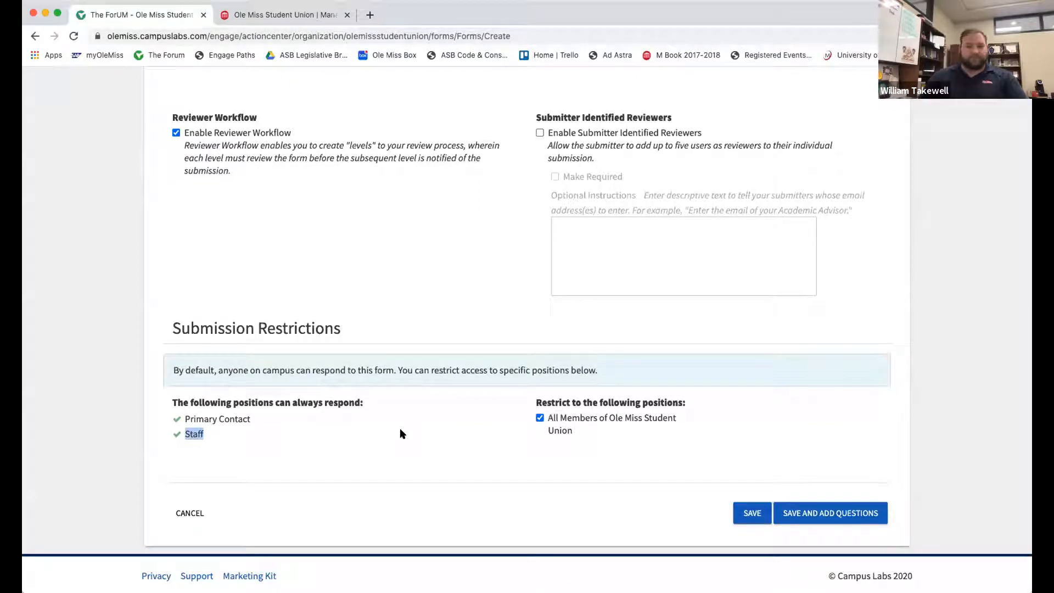
pyautogui.click(540, 419)
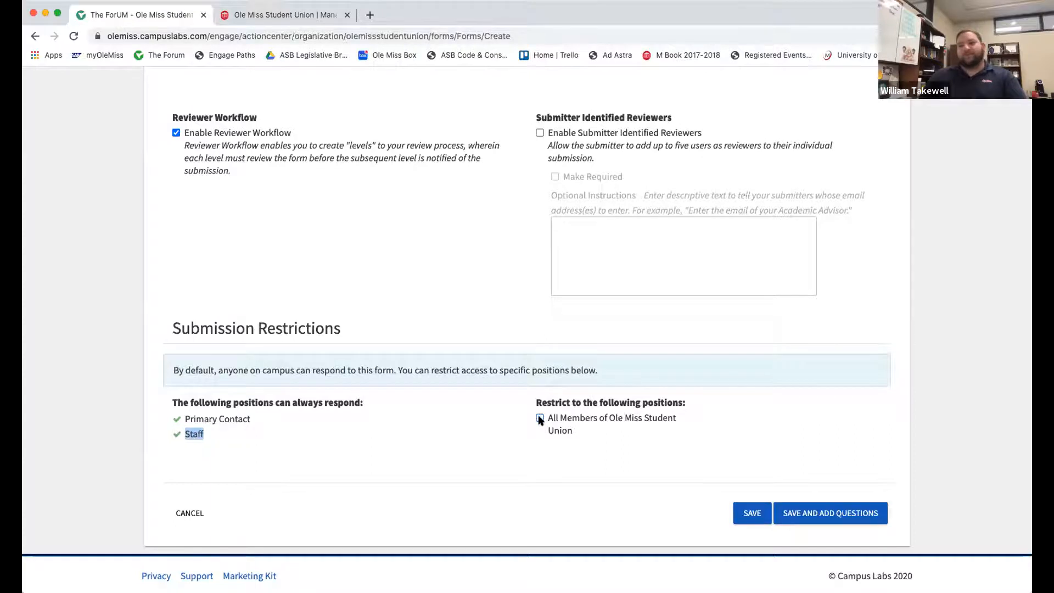
# Review all the form's settings and save the form without adding questions
pyautogui.scroll(8, 360, 444)
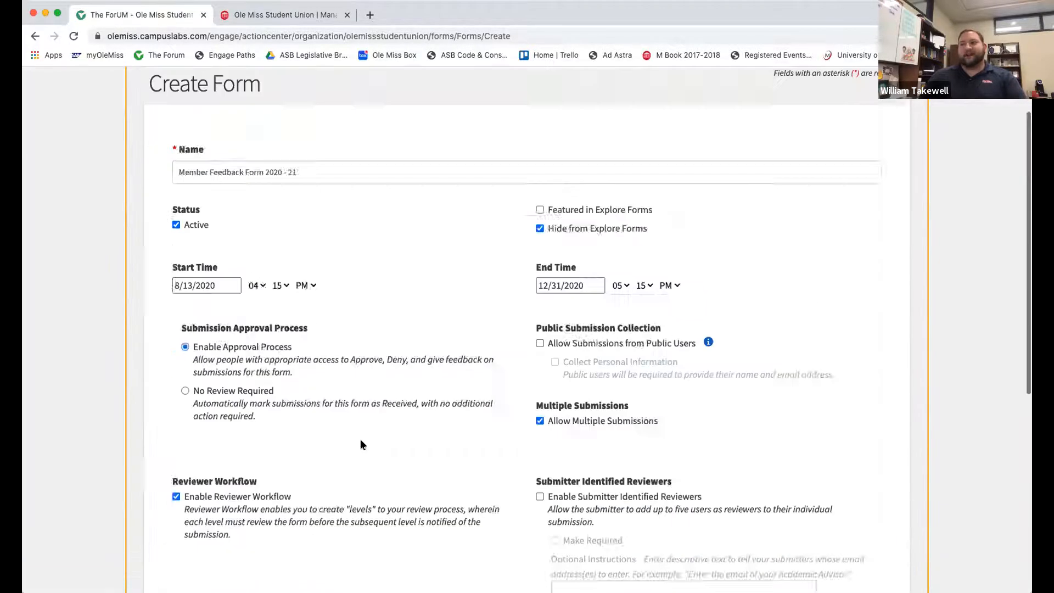
pyautogui.scroll(-2, 360, 445)
pyautogui.scroll(-2, 360, 444)
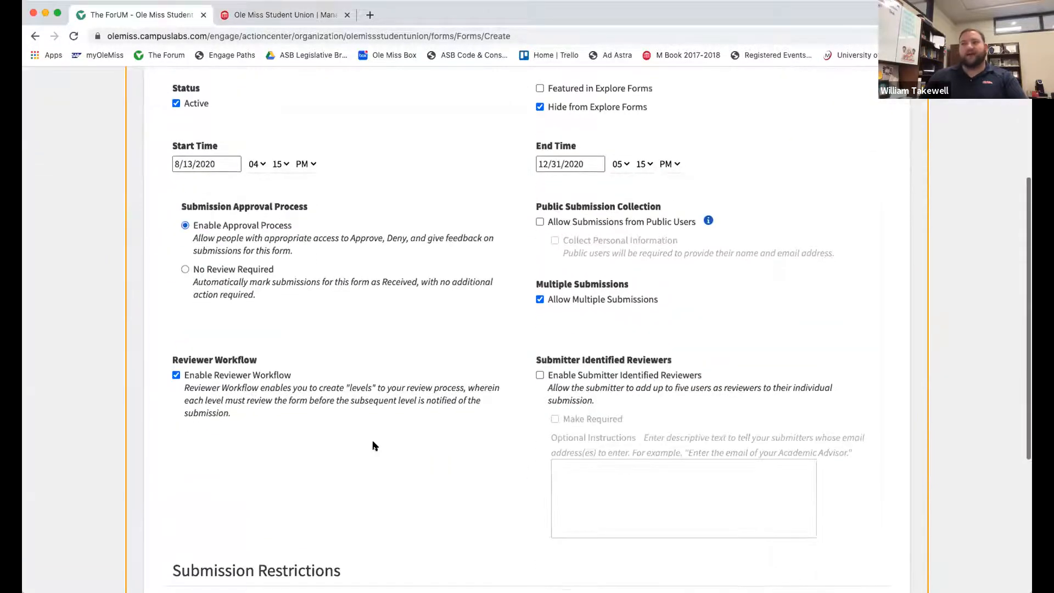
pyautogui.scroll(5, 371, 442)
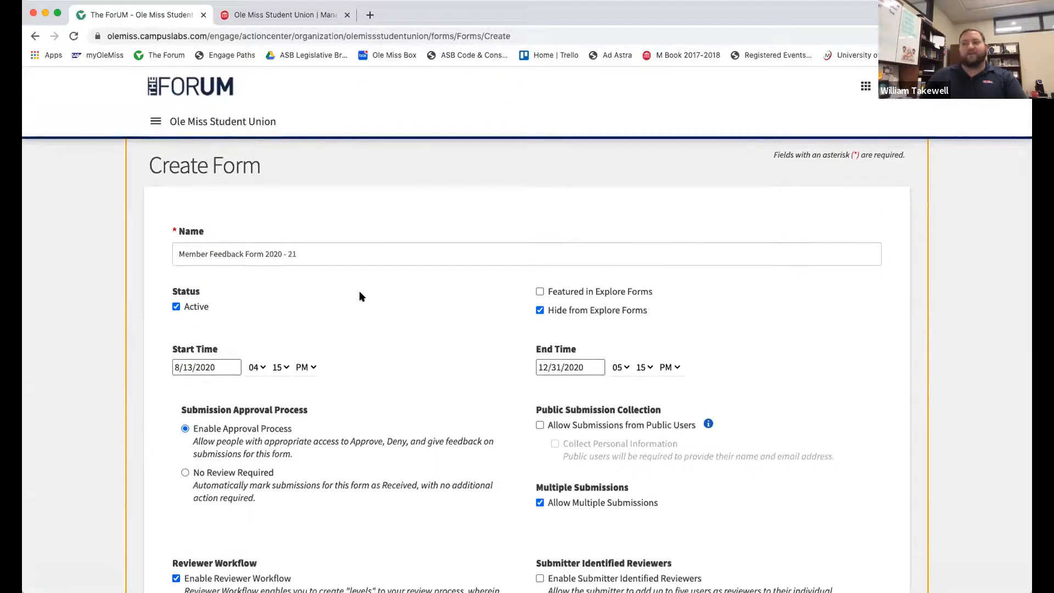
pyautogui.scroll(-10, 471, 313)
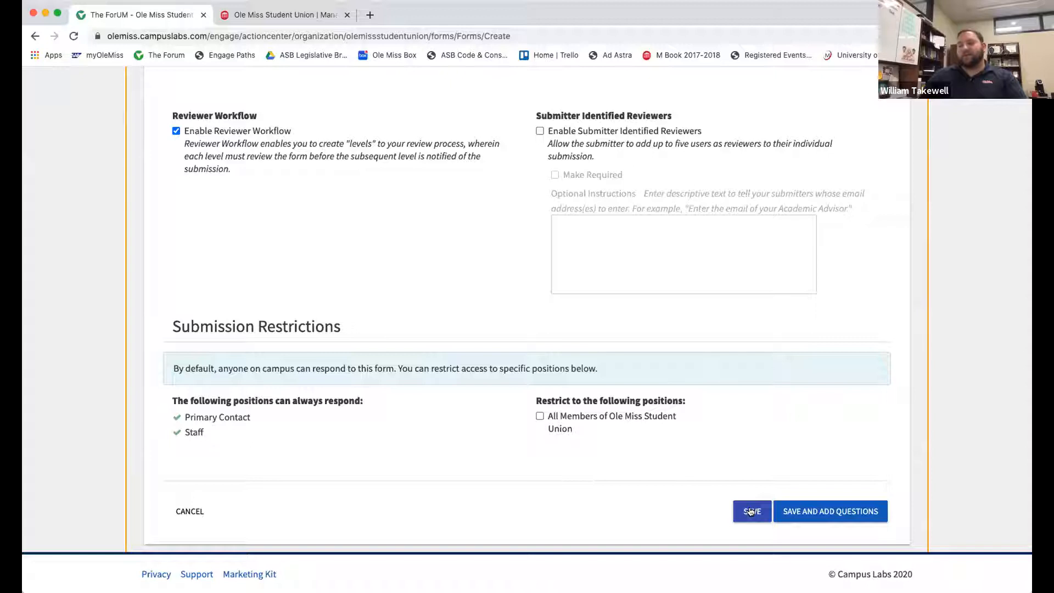
pyautogui.click(750, 511)
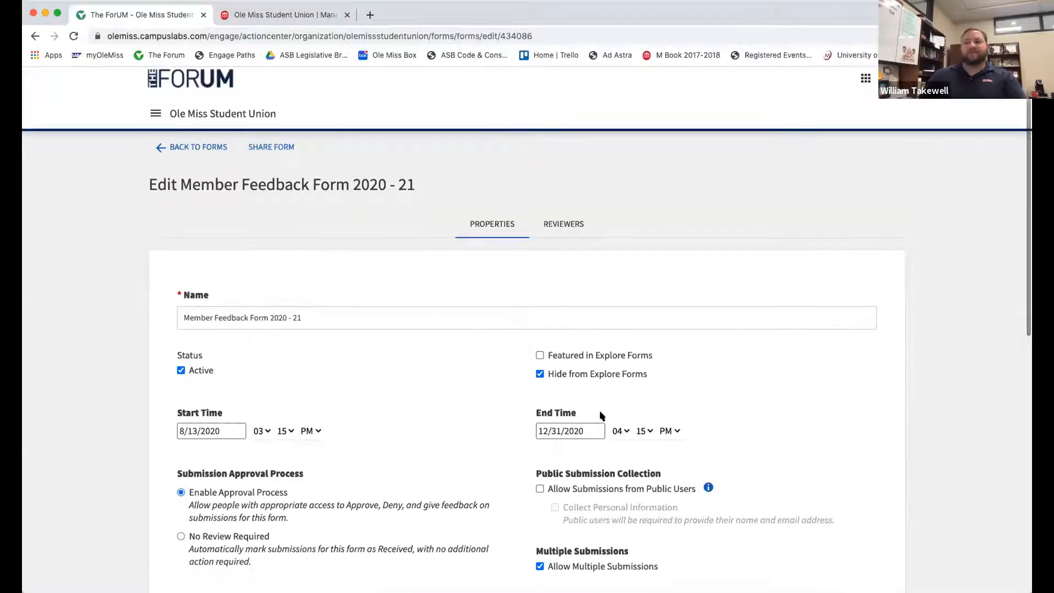
# Check the saved form's properties and open its reviewers page
pyautogui.scroll(-1, 465, 409)
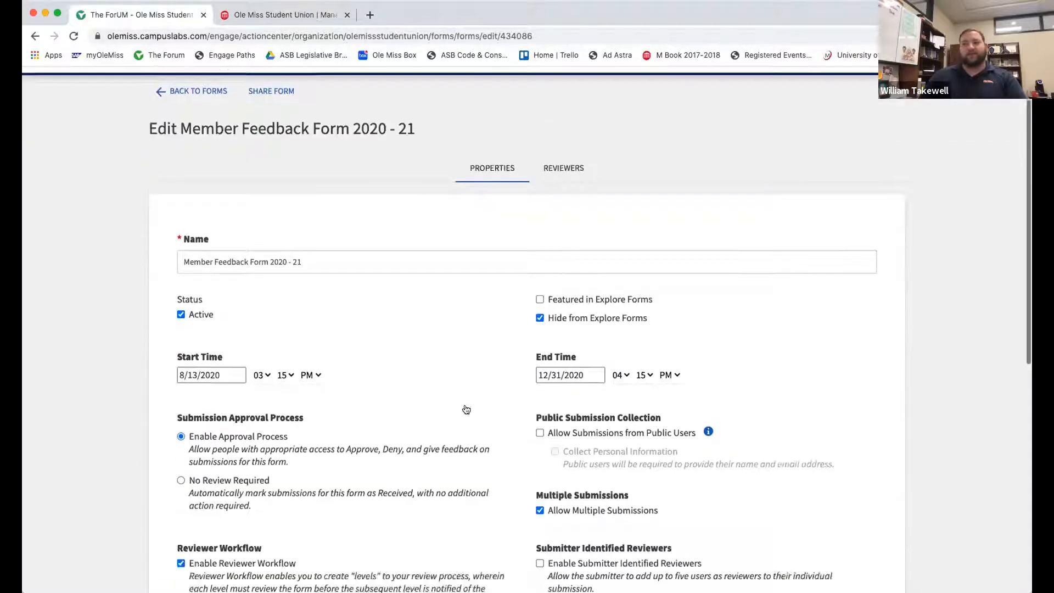
pyautogui.scroll(-3, 466, 410)
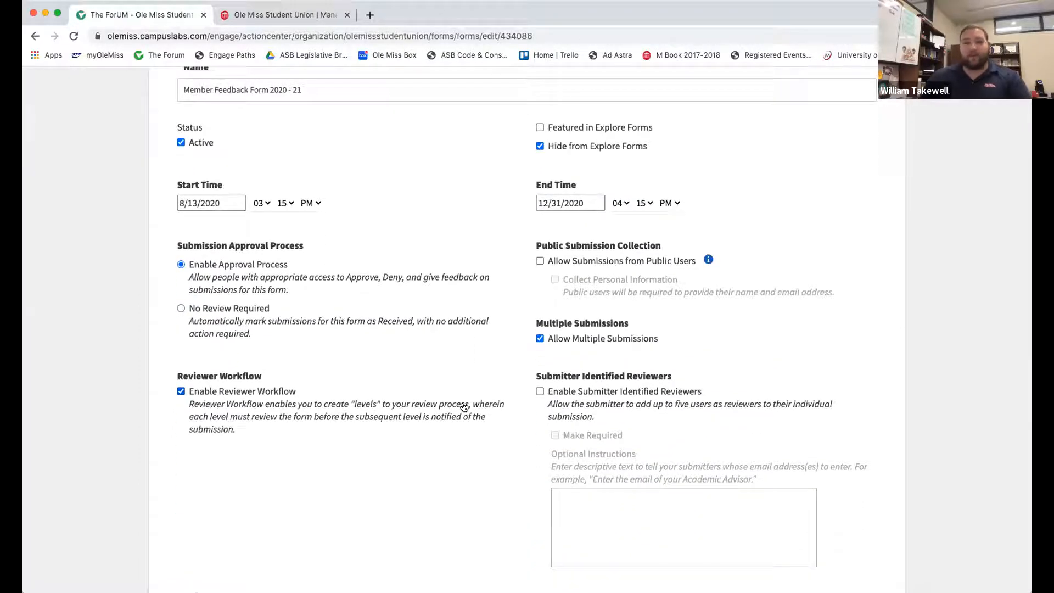
pyautogui.scroll(4, 423, 384)
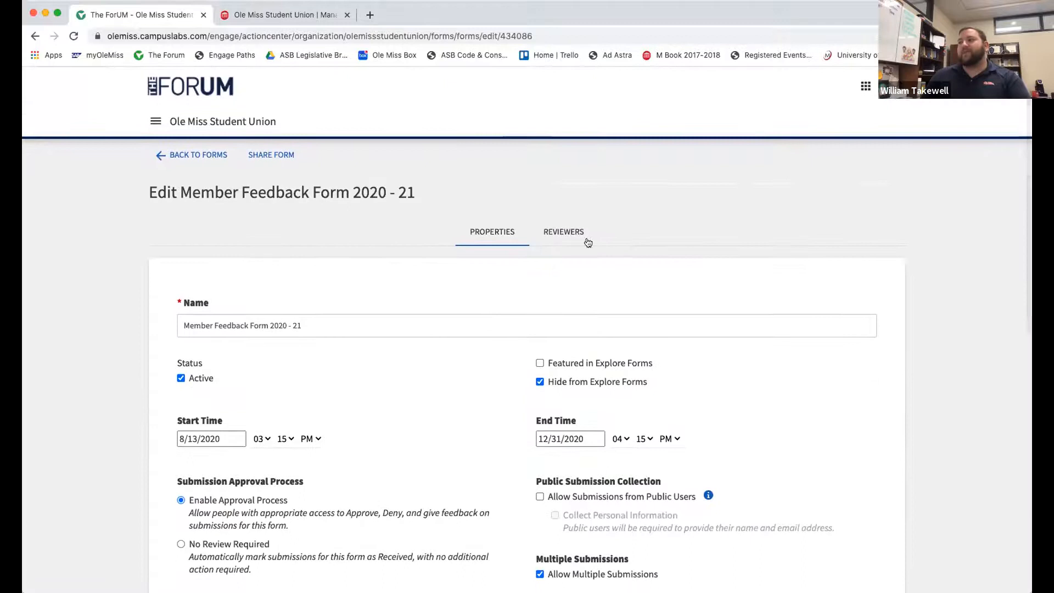
pyautogui.click(568, 232)
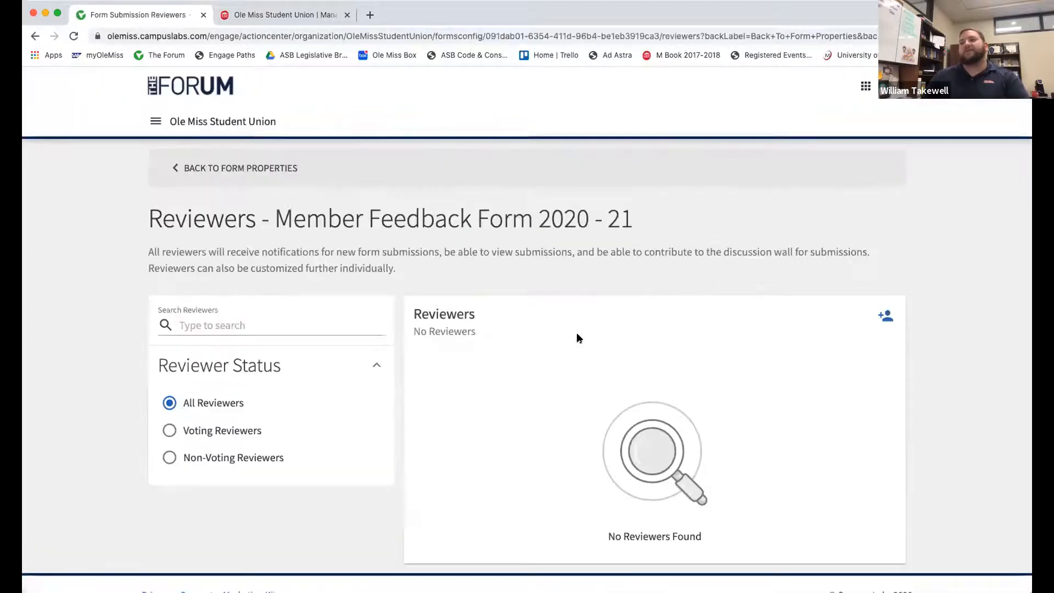
pyautogui.scroll(-1, 756, 391)
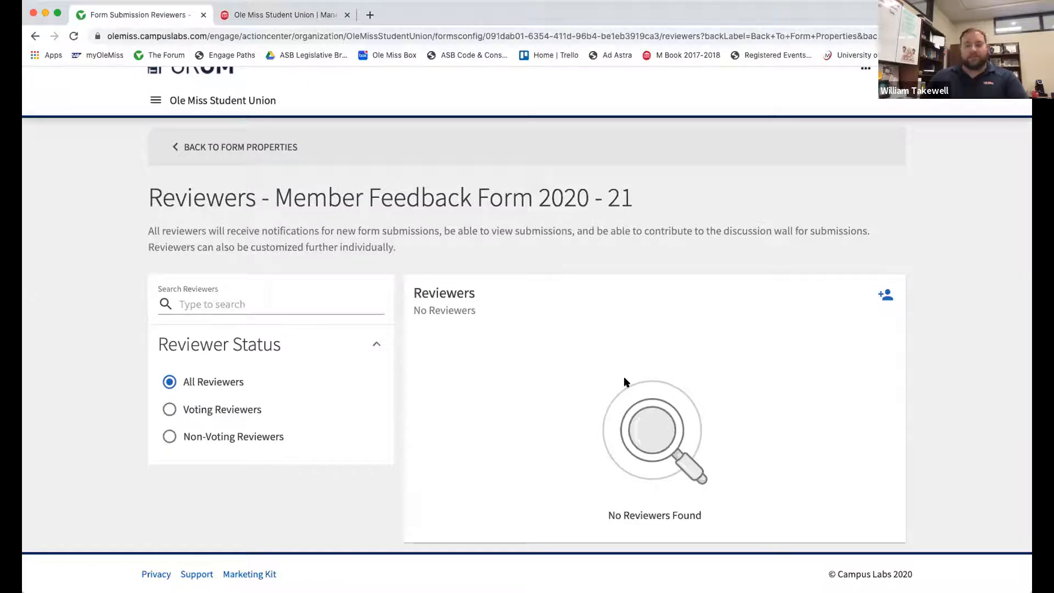
# Begin adding a reviewer and select the staff member with a profile photo from the last page of organization members
pyautogui.click(889, 292)
pyautogui.scroll(-2, 624, 379)
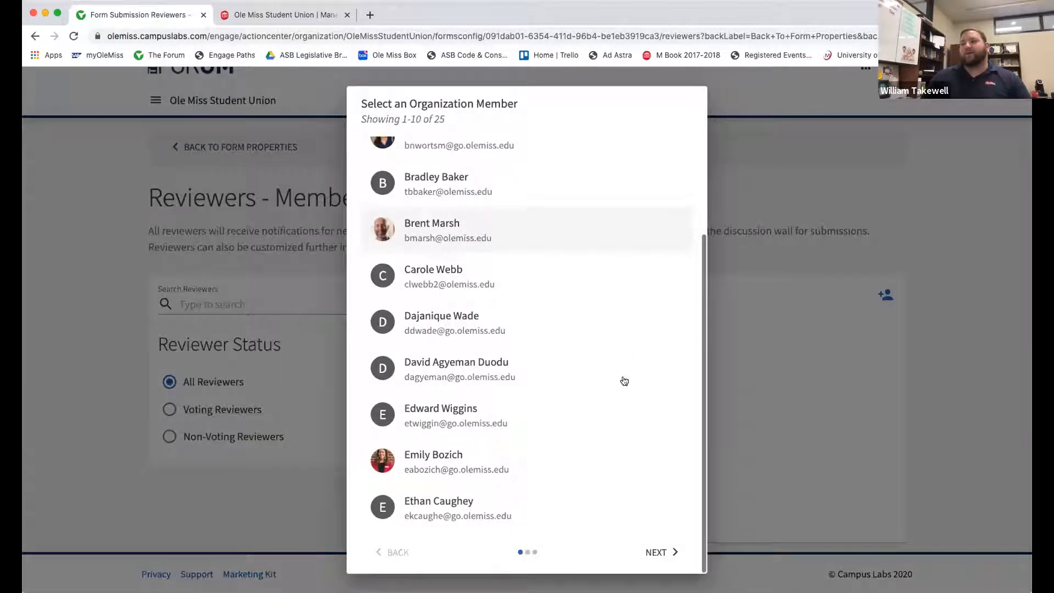
pyautogui.click(674, 553)
pyautogui.scroll(-3, 675, 563)
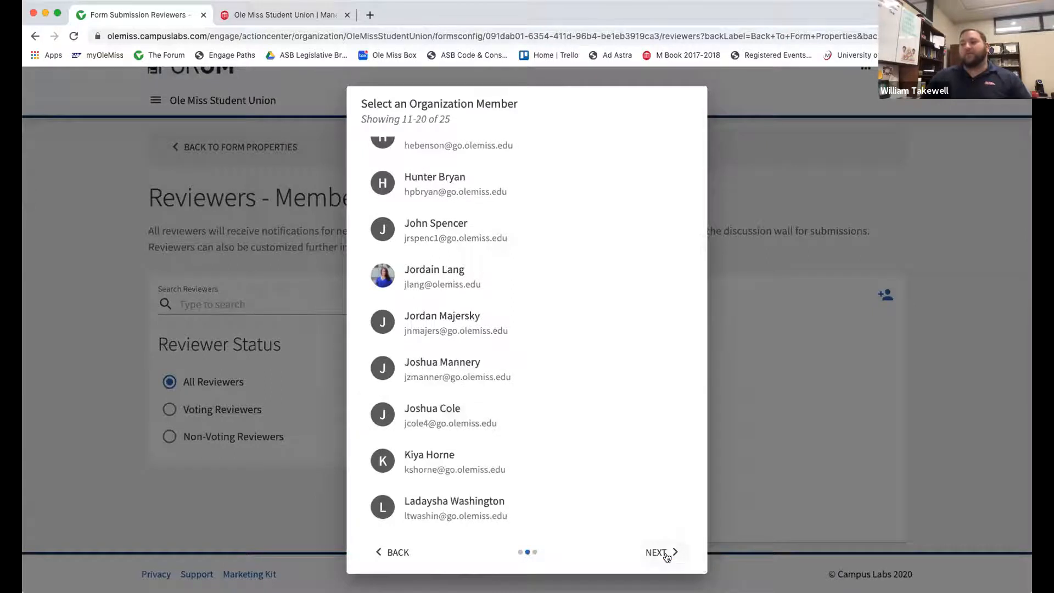
pyautogui.click(666, 555)
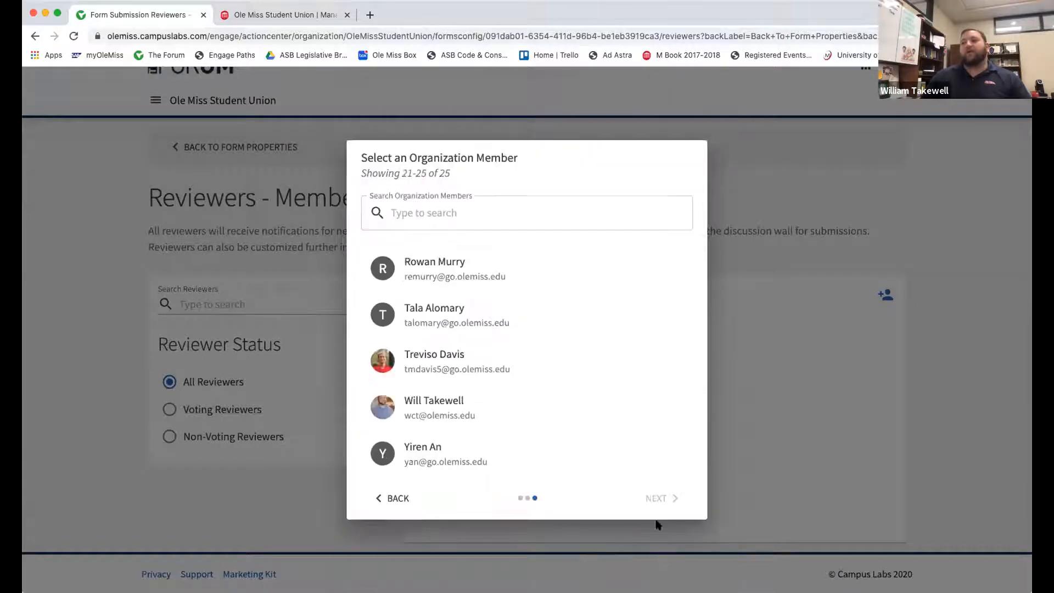
pyautogui.click(429, 403)
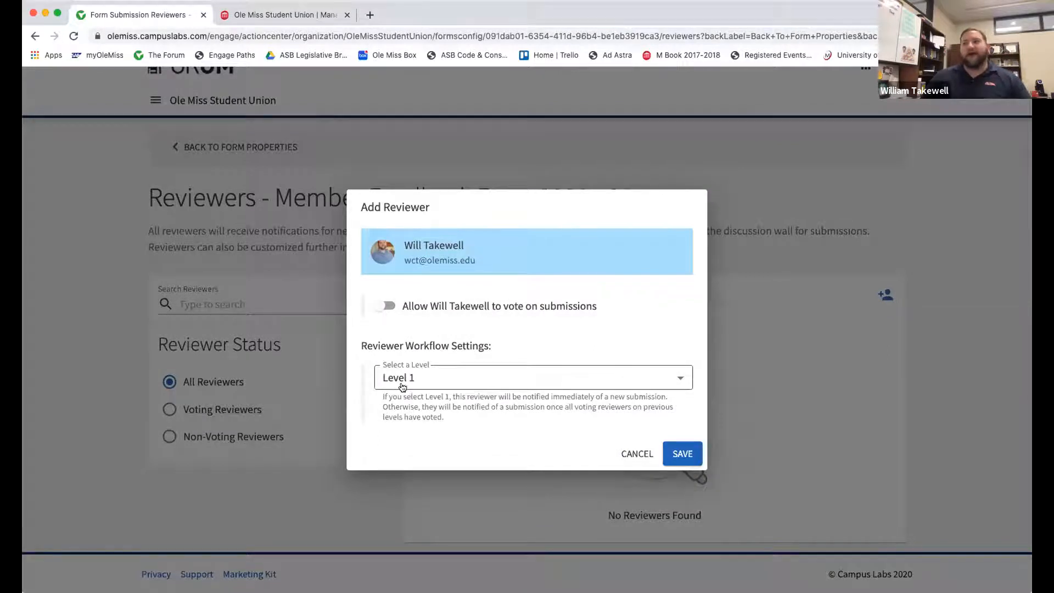
# Keep the reviewer at Level 1, allow them to vote on submissions, and save the reviewer
pyautogui.click(453, 384)
pyautogui.click(412, 373)
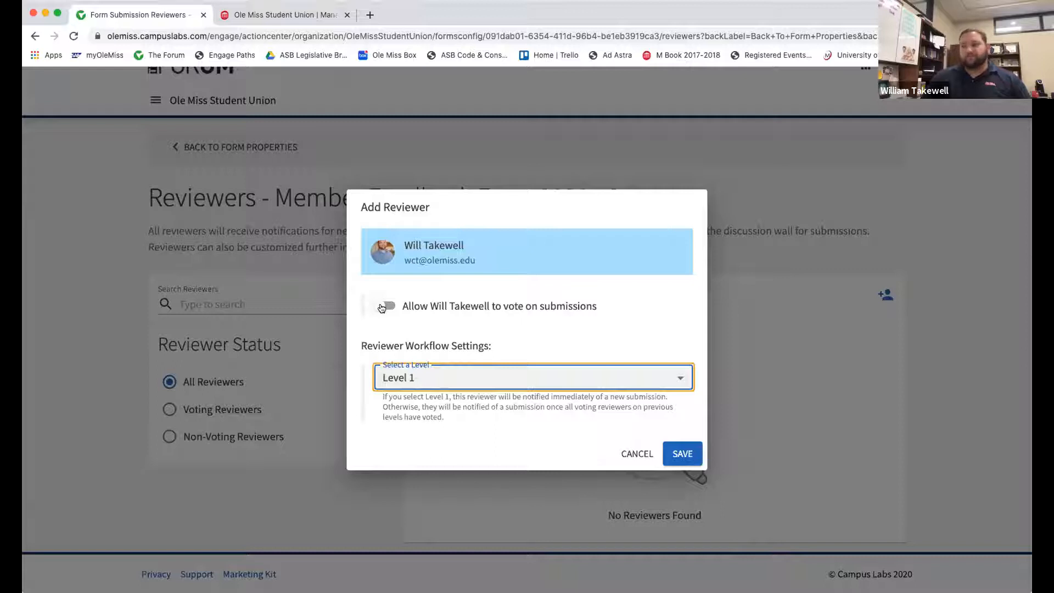
pyautogui.click(381, 307)
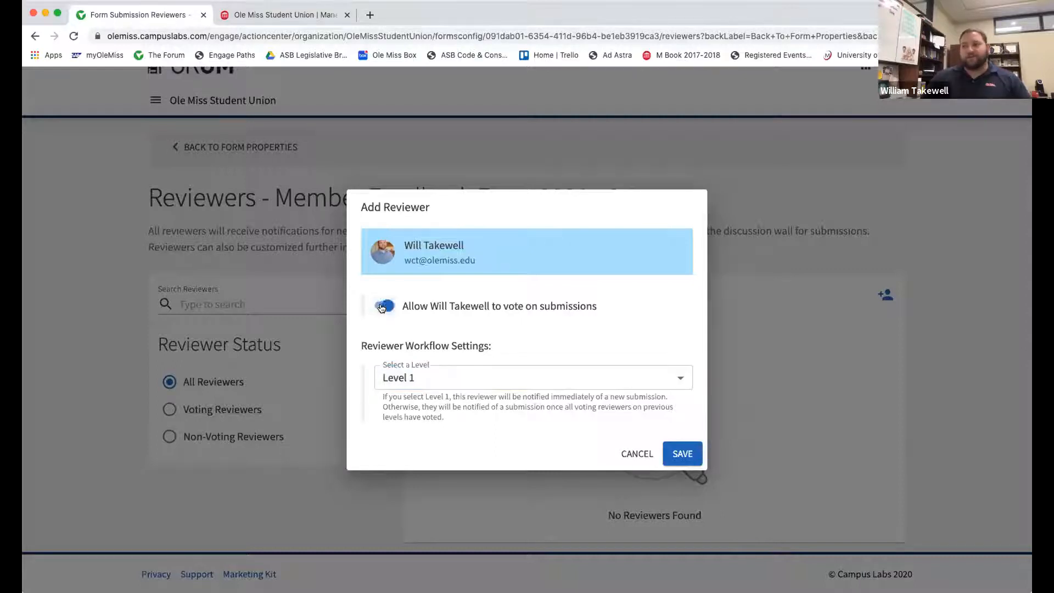
pyautogui.click(688, 453)
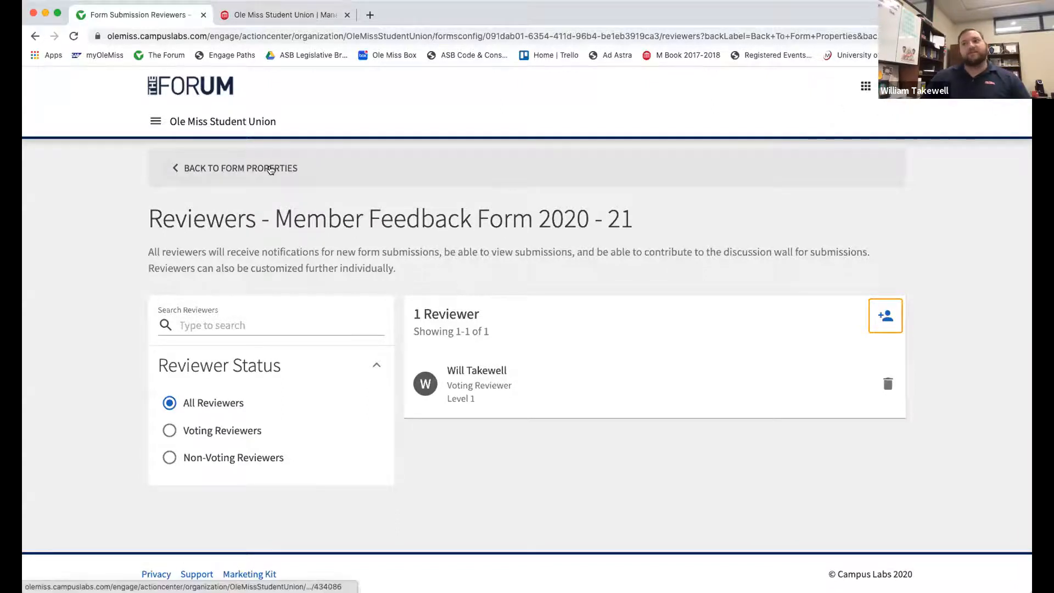
# Return to the form's properties and save the form to continue to adding questions
pyautogui.click(271, 170)
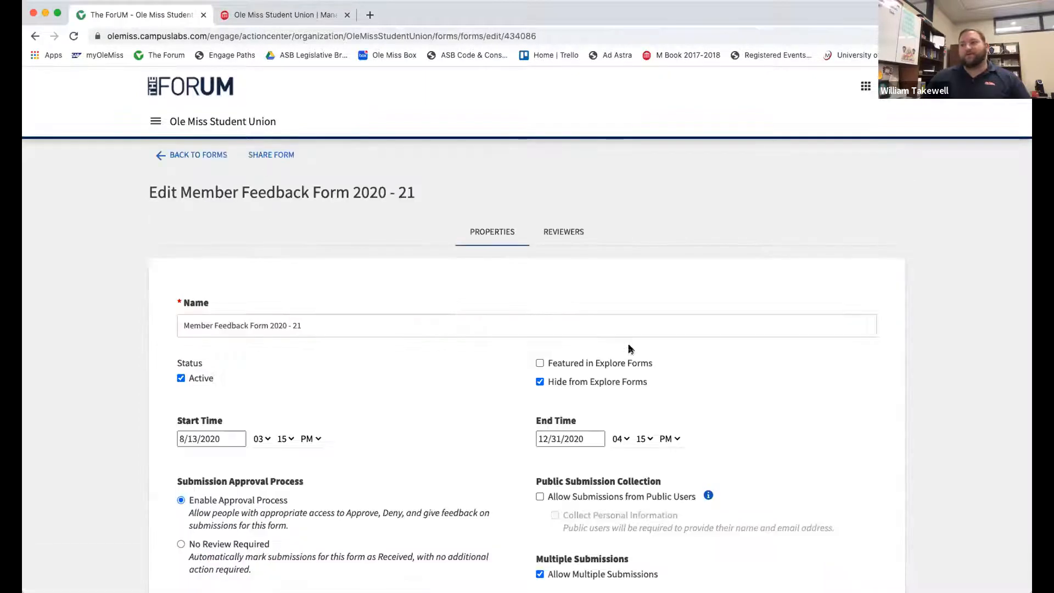
pyautogui.scroll(-10, 630, 349)
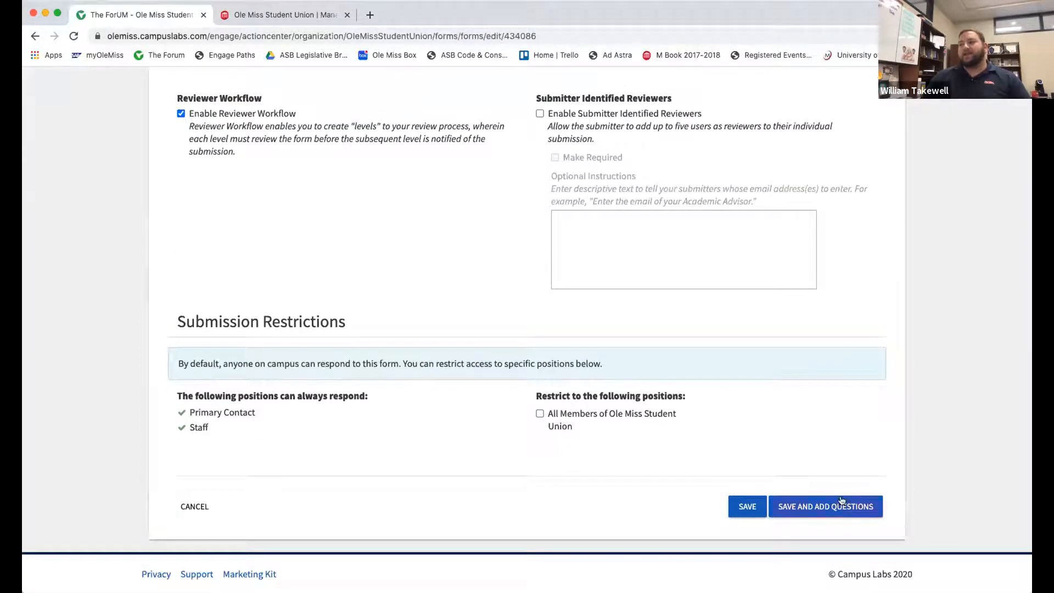
pyautogui.click(841, 502)
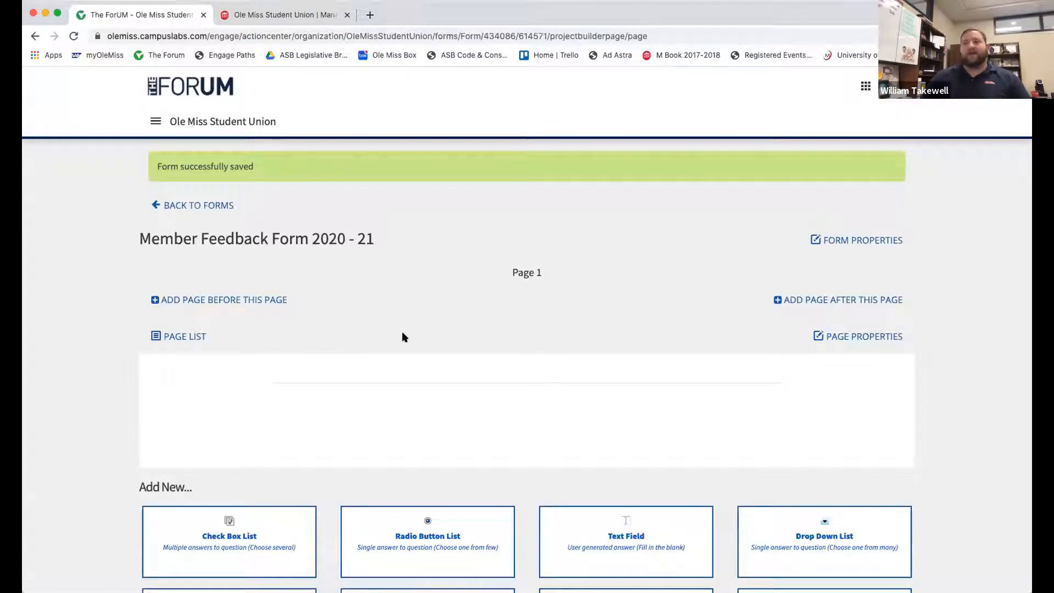
# Start an Instructions item reading "Fill out this form to give us your honest feedback." with an empty bullet below it
pyautogui.scroll(-3, 417, 340)
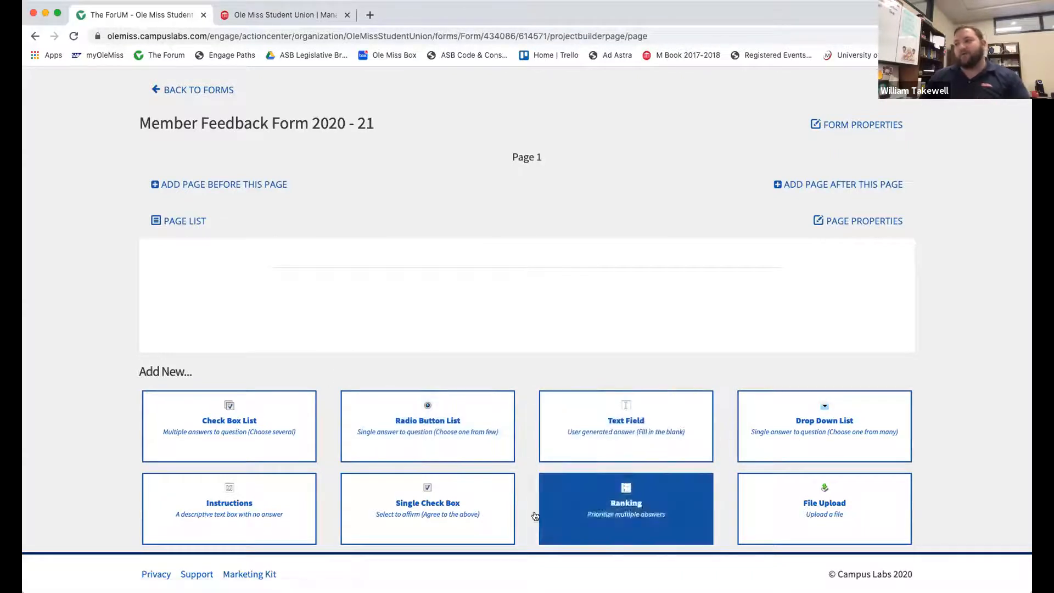
pyautogui.click(281, 497)
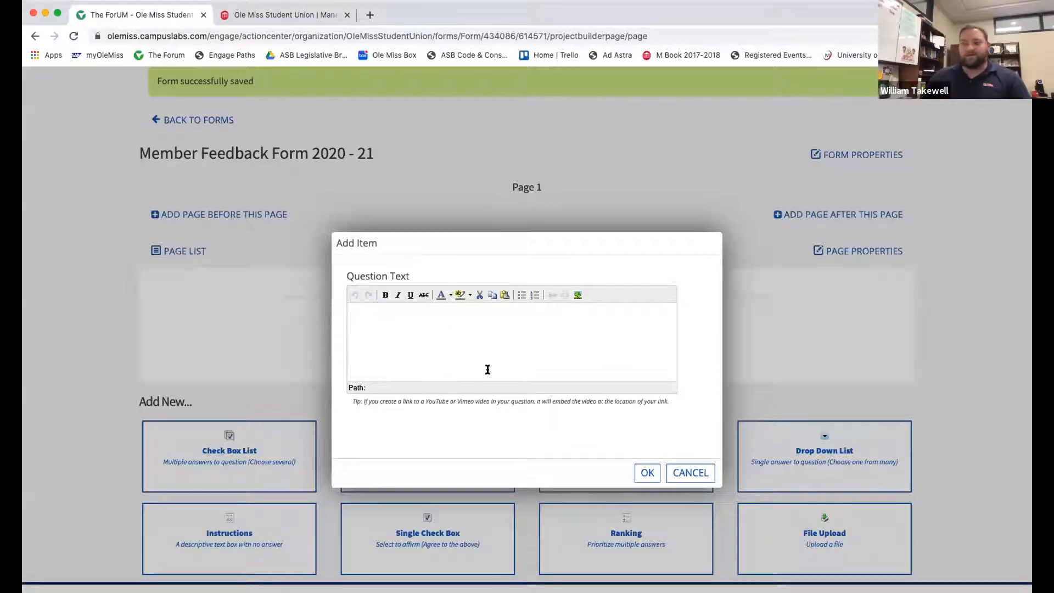
pyautogui.write('Fill out this form')
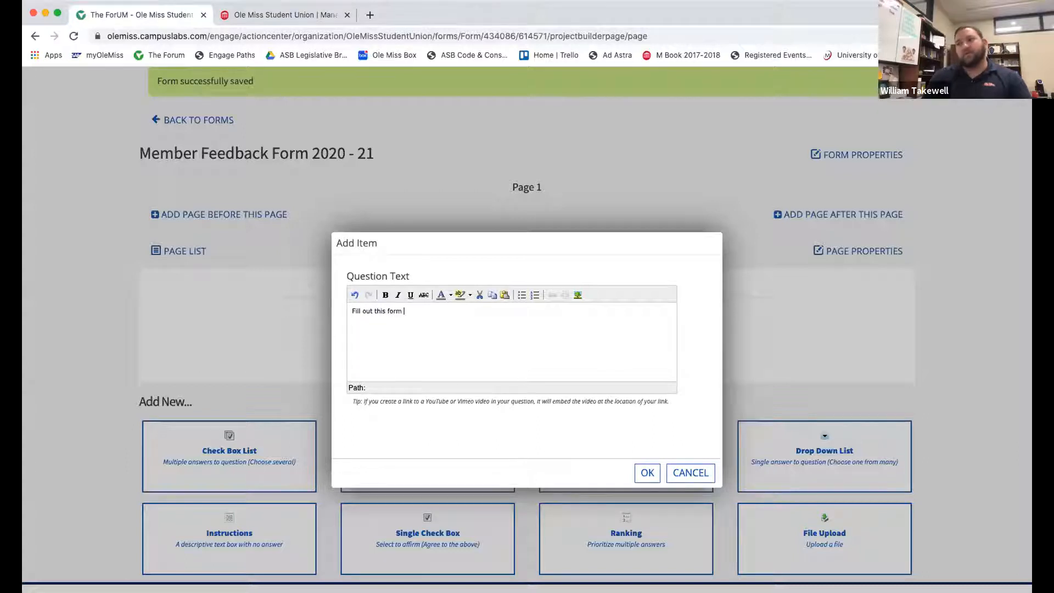
pyautogui.write('to give us your')
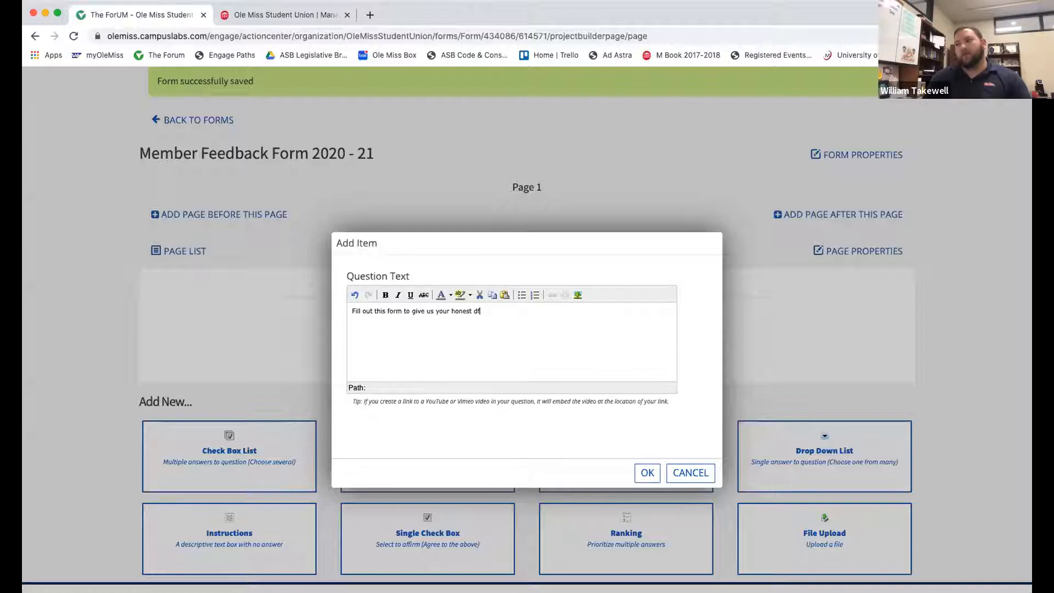
pyautogui.write(' honest feedn')
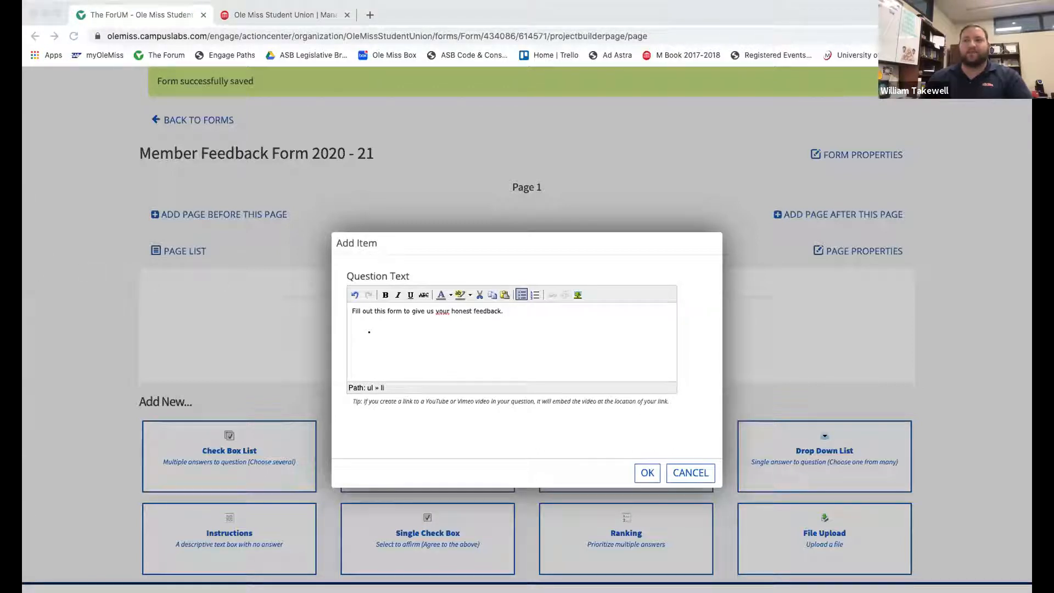
# Switch to the Ole Miss Student Union website and look through the Virtual Involvement Week 2020 page
pyautogui.click(291, 15)
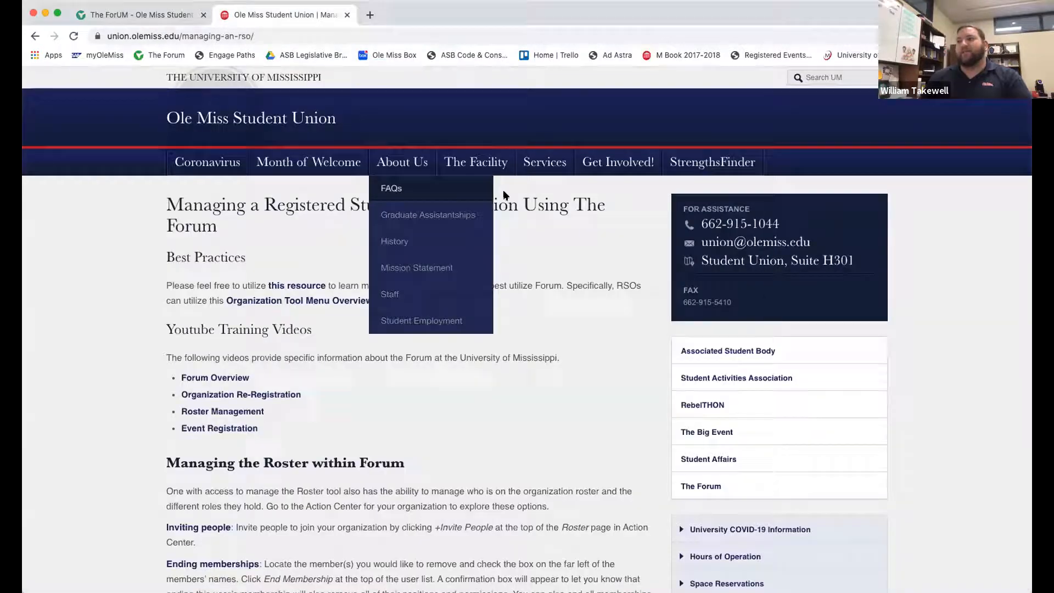
pyautogui.moveTo(604, 172)
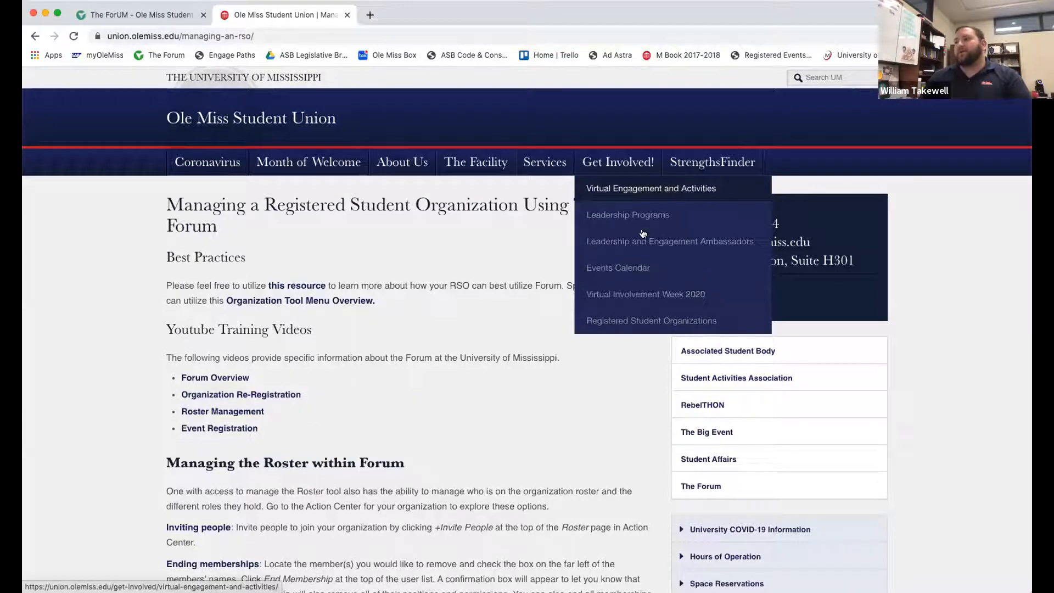
pyautogui.click(658, 297)
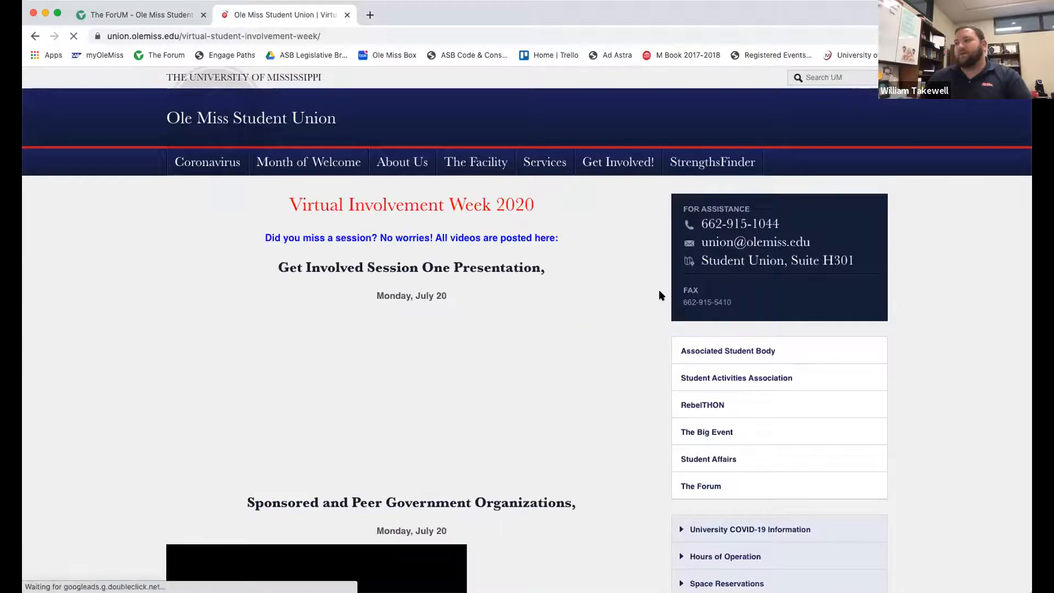
pyautogui.scroll(-15, 653, 293)
pyautogui.scroll(-20, 645, 289)
pyautogui.scroll(20, 647, 292)
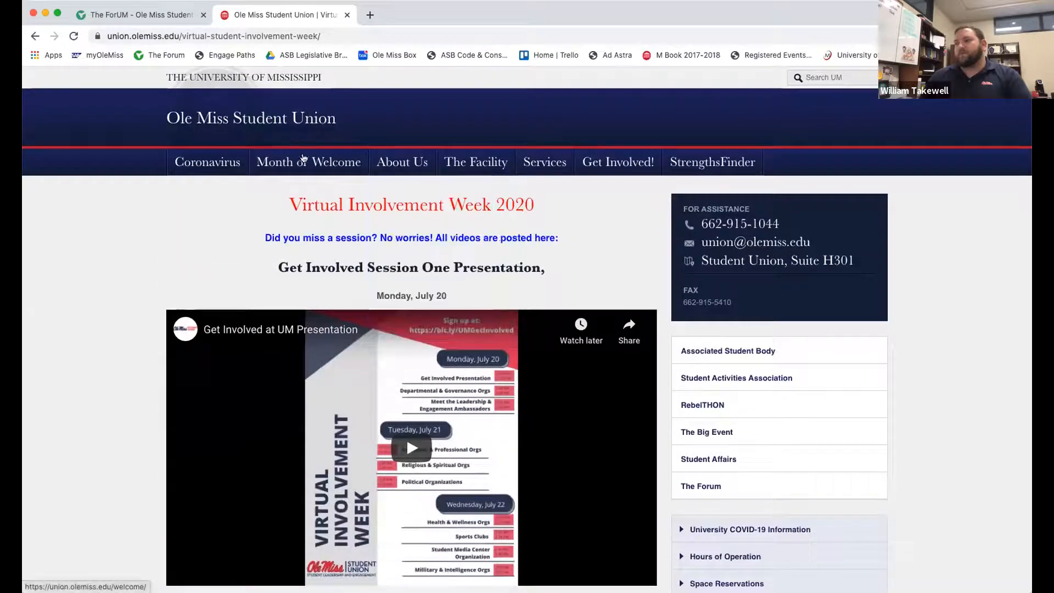
# Open the Month of Welcome logo image in its own tab as possible content for the instructions, and close it
pyautogui.click(310, 158)
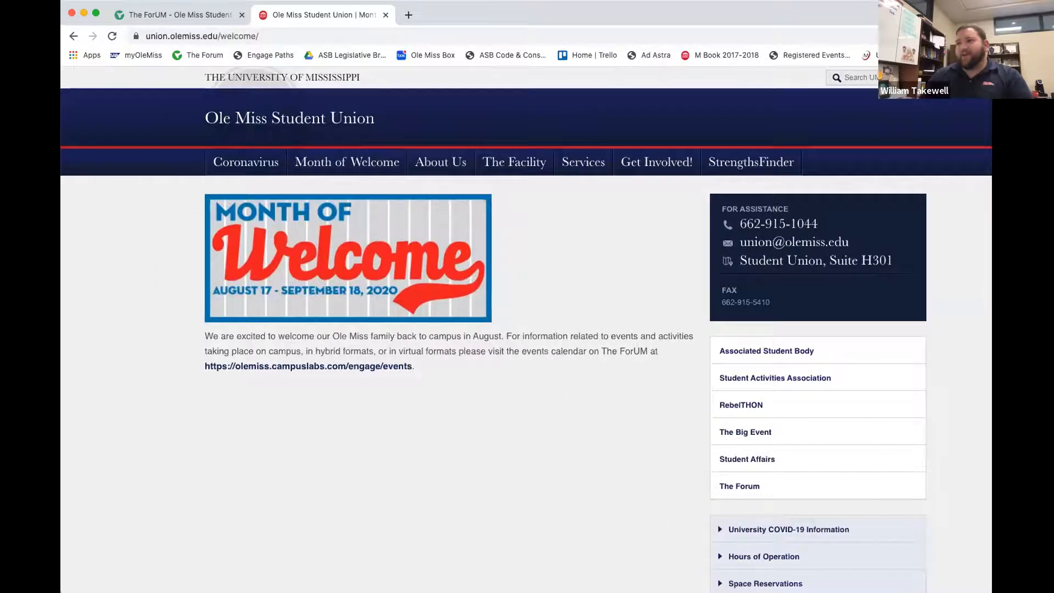
pyautogui.moveTo(33, 15); pyautogui.dragTo(466, 14)
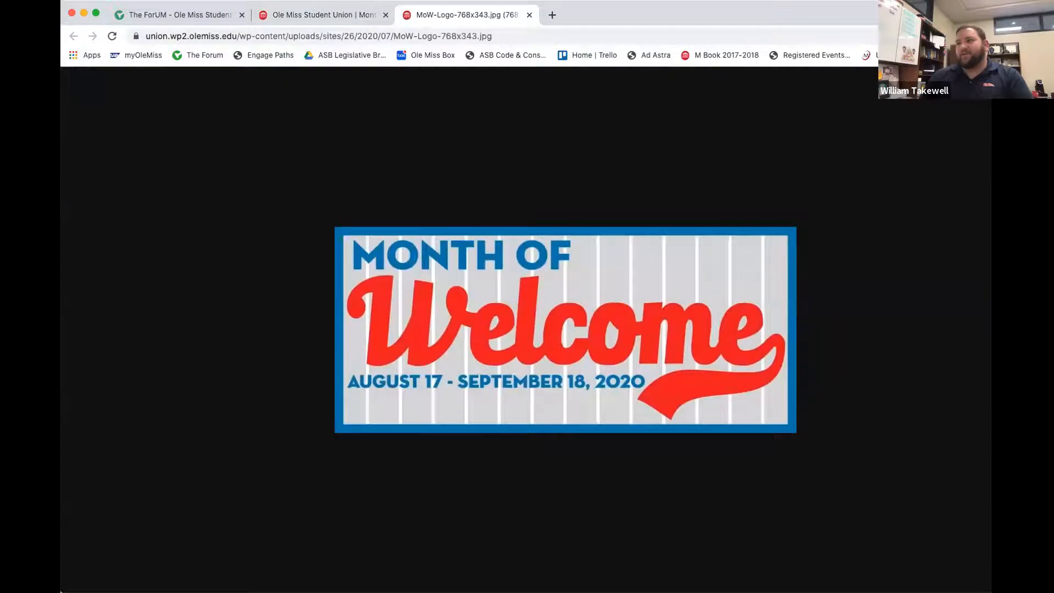
pyautogui.click(192, 15)
pyautogui.scroll(2, 534, 292)
pyautogui.scroll(-2, 541, 336)
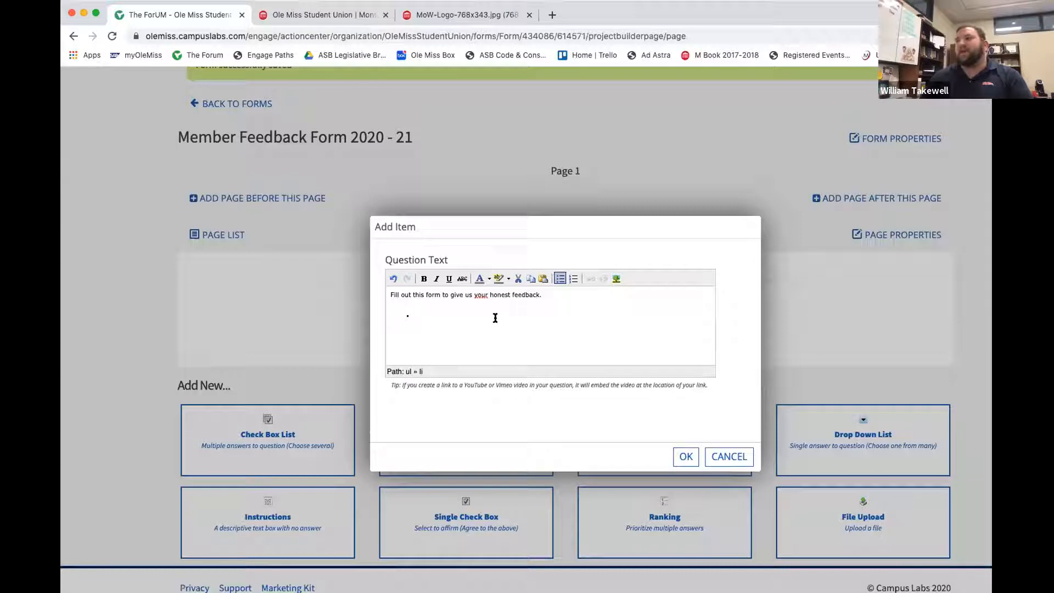
pyautogui.click(351, 15)
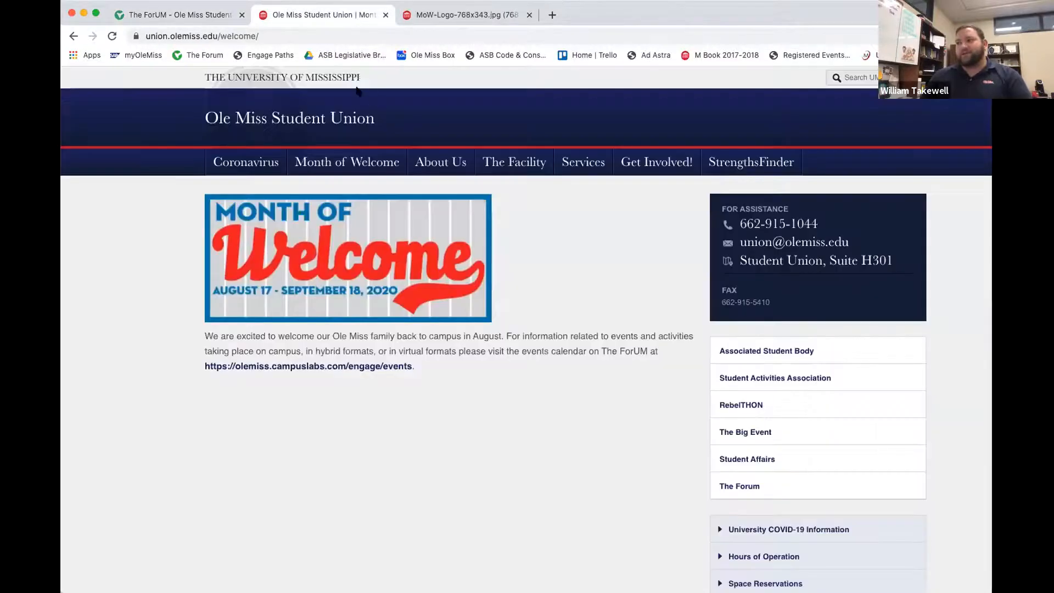
pyautogui.click(447, 16)
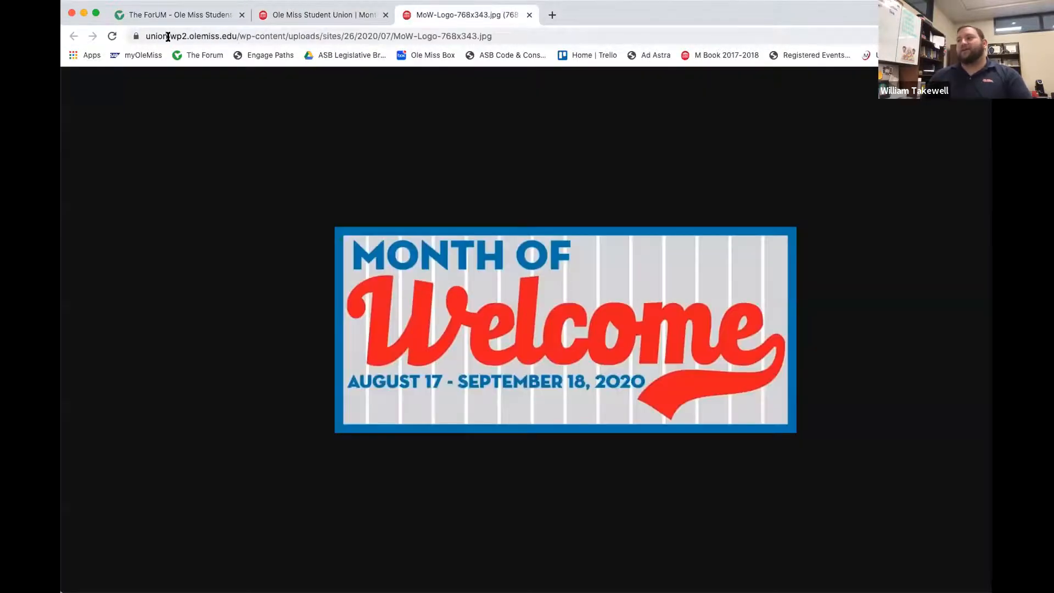
pyautogui.click(529, 16)
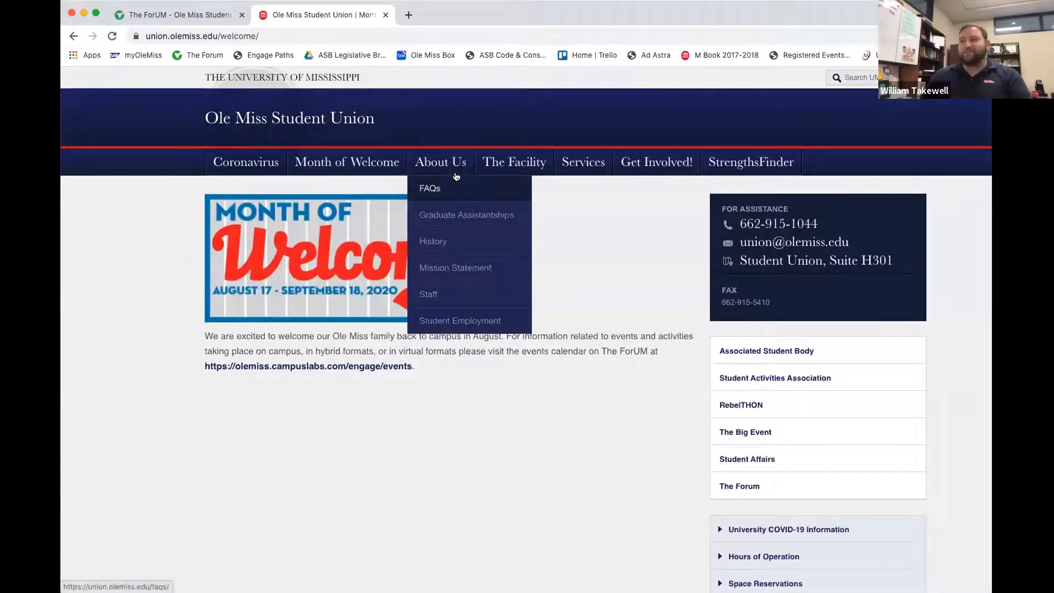
# Open the Get Involved Session One video from the Virtual Involvement Week 2020 page on YouTube through its share link
pyautogui.moveTo(737, 160)
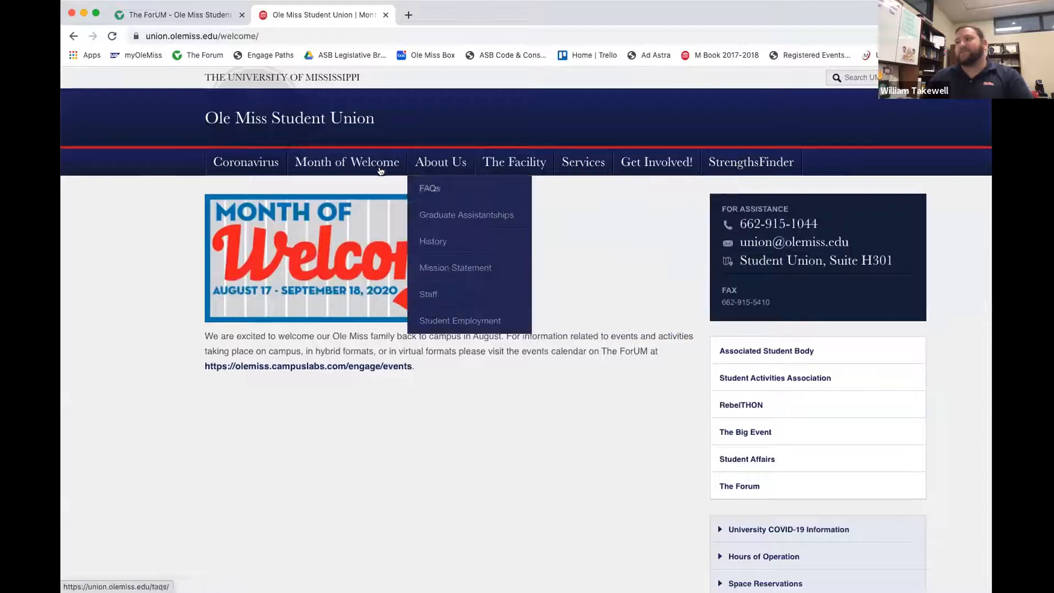
pyautogui.moveTo(616, 159)
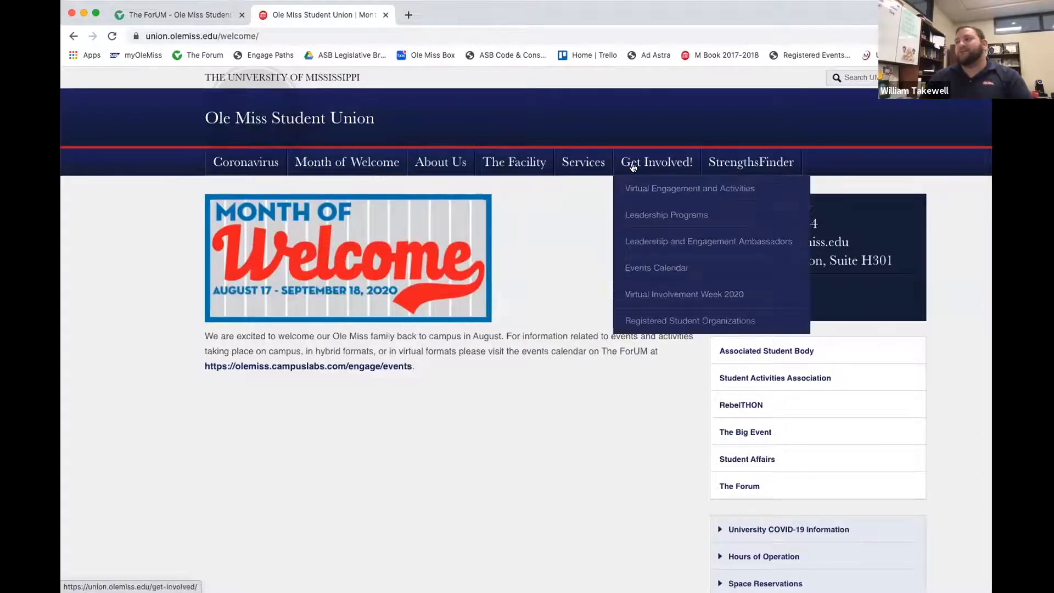
pyautogui.click(685, 187)
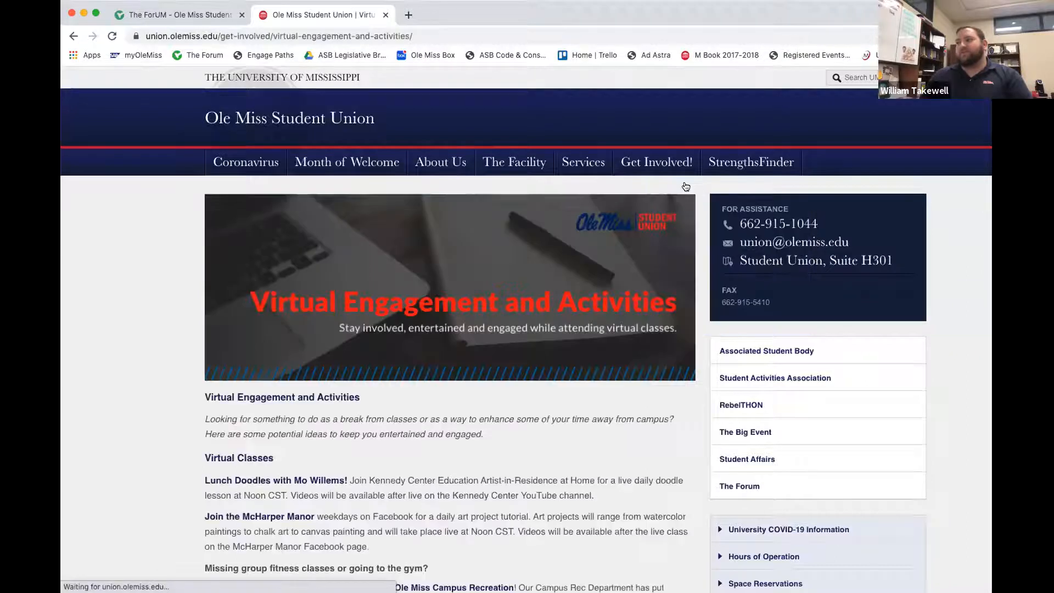
pyautogui.moveTo(667, 163)
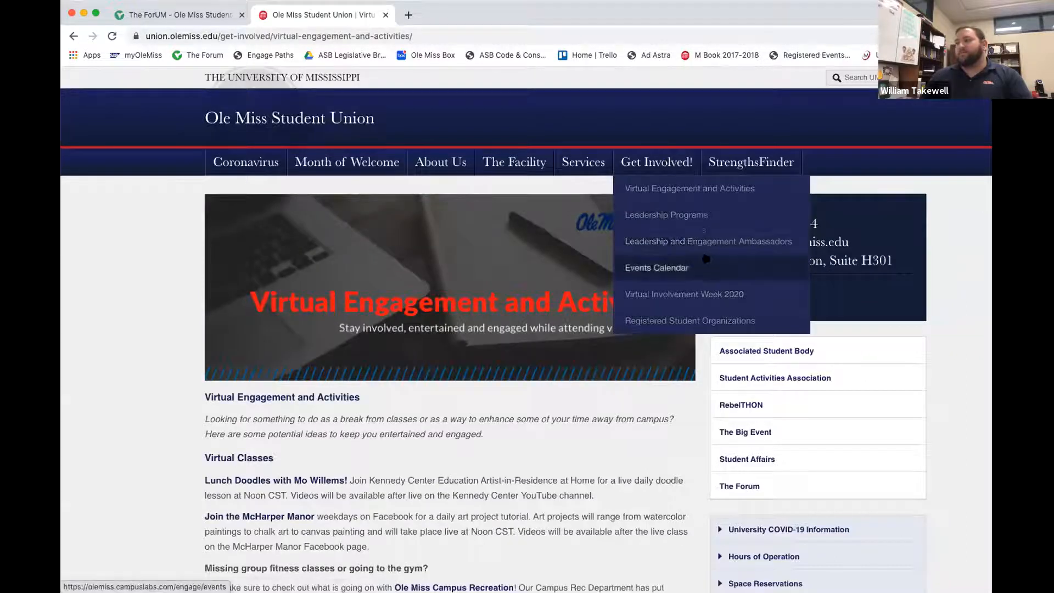
pyautogui.click(710, 296)
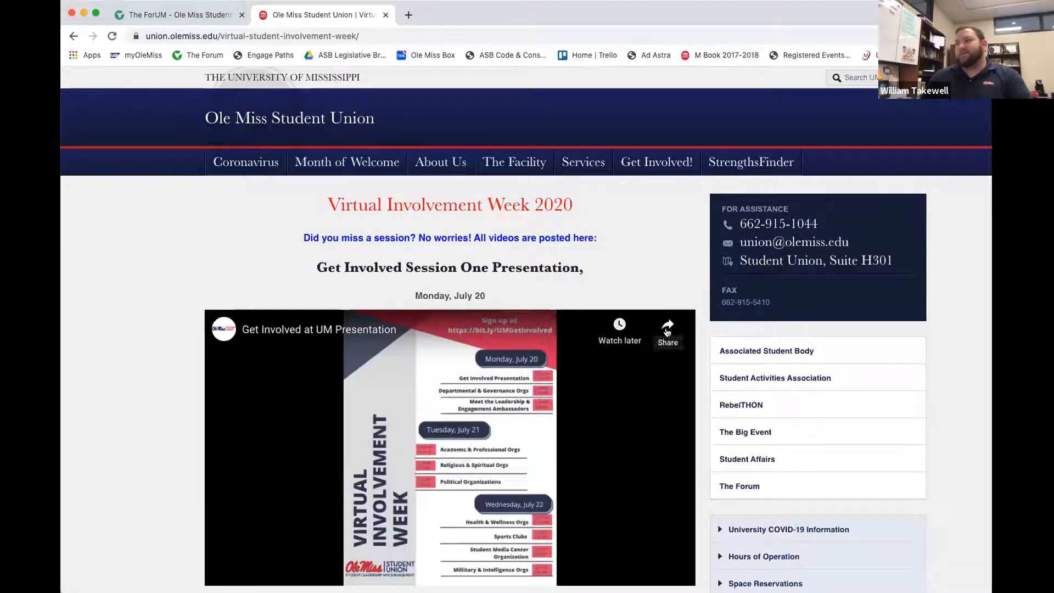
pyautogui.click(666, 332)
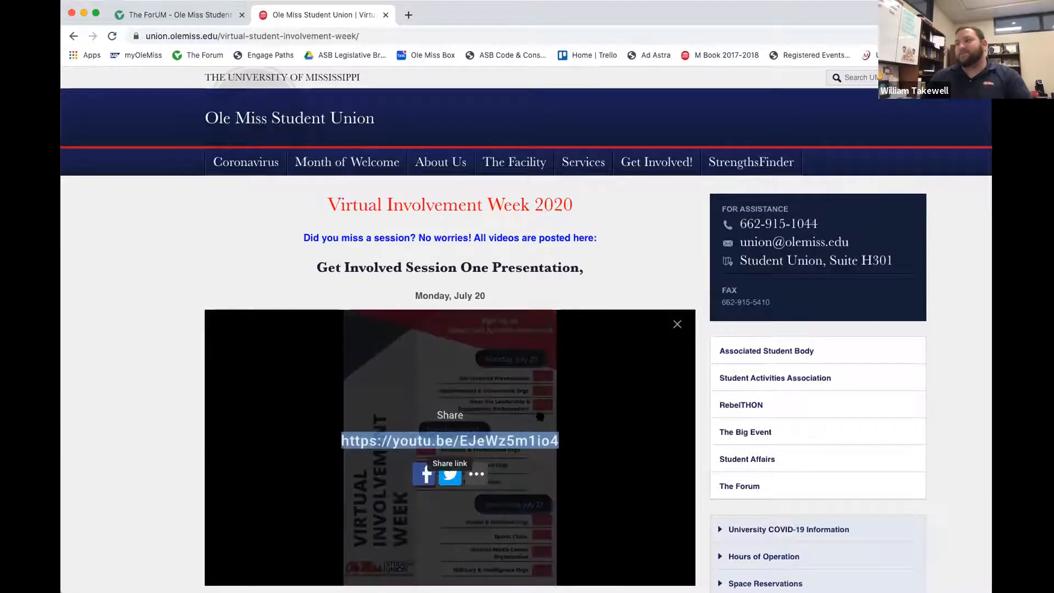
pyautogui.click(460, 439)
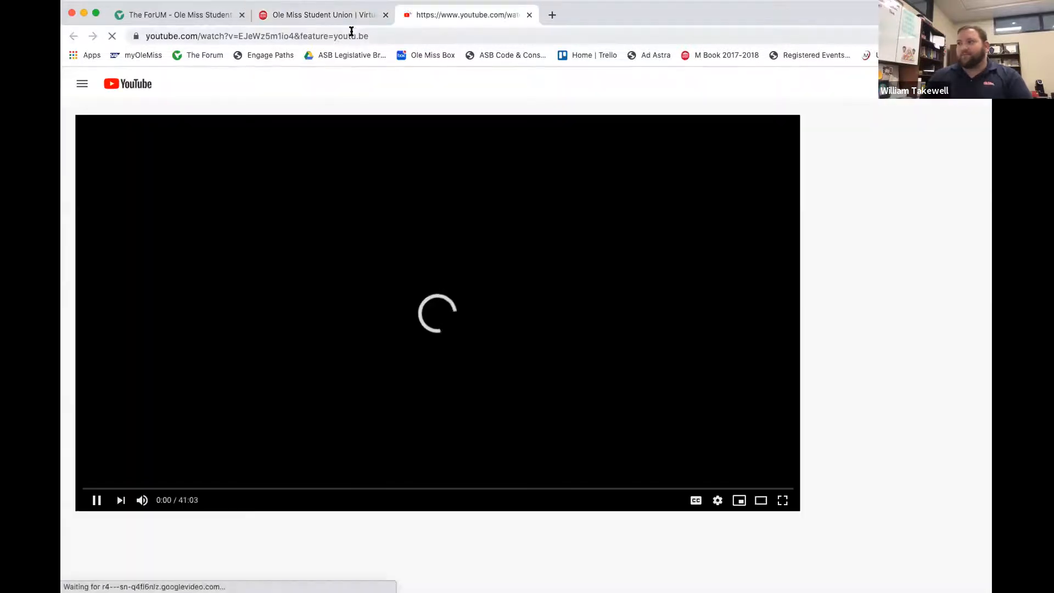
# Pause the YouTube video, copy its web address, and return to the form's unfinished instructions item
pyautogui.click(348, 36)
pyautogui.hotkey('ctrl', 'c')
pyautogui.click(96, 499)
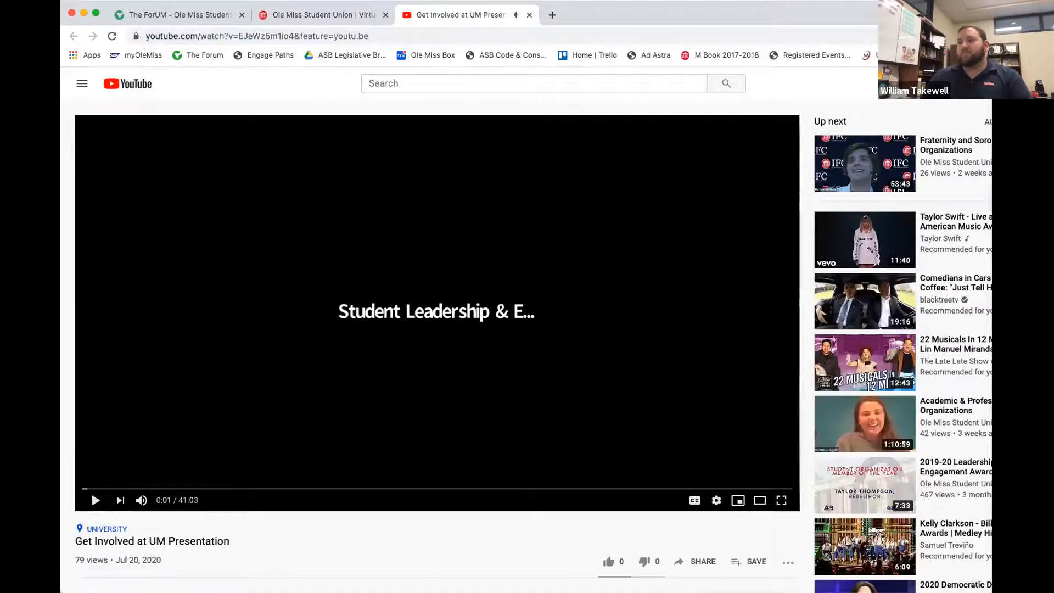
pyautogui.click(266, 35)
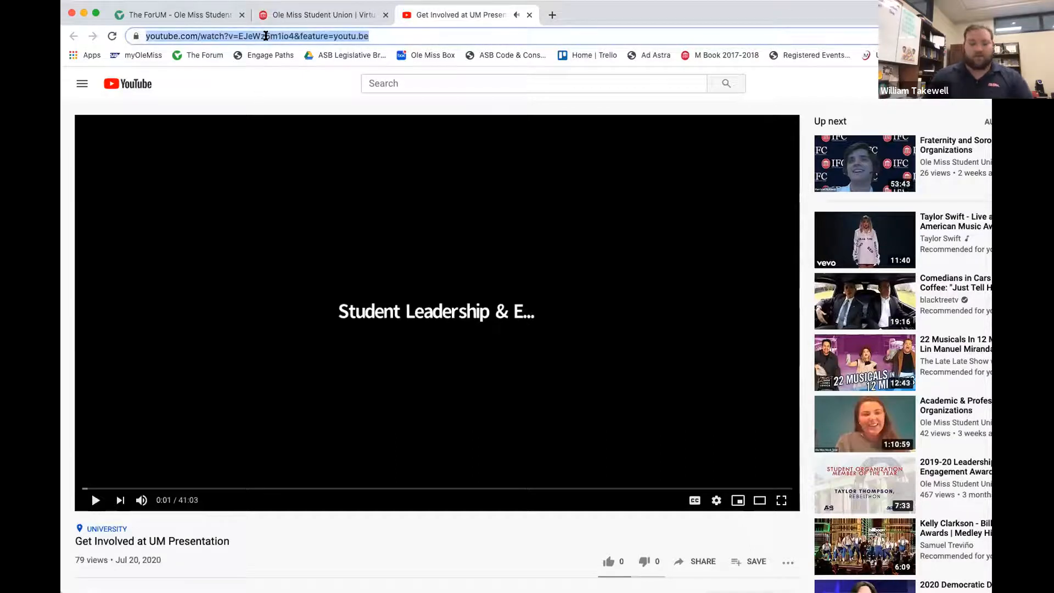
pyautogui.click(193, 15)
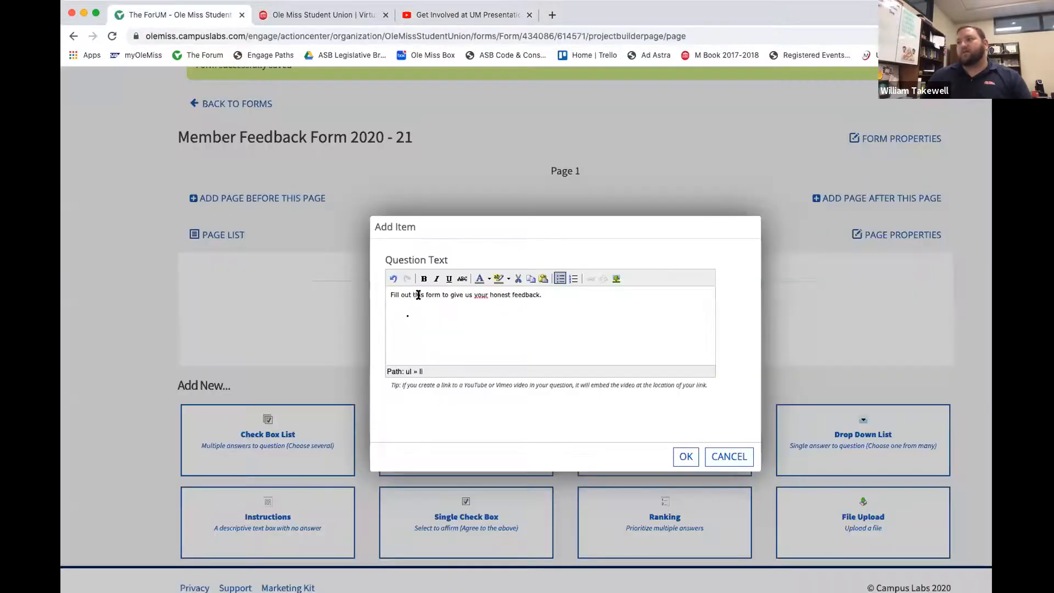
# Replace the empty bullet with the copied YouTube link below the feedback sentence and save the instructions item
pyautogui.press('BackSpace')
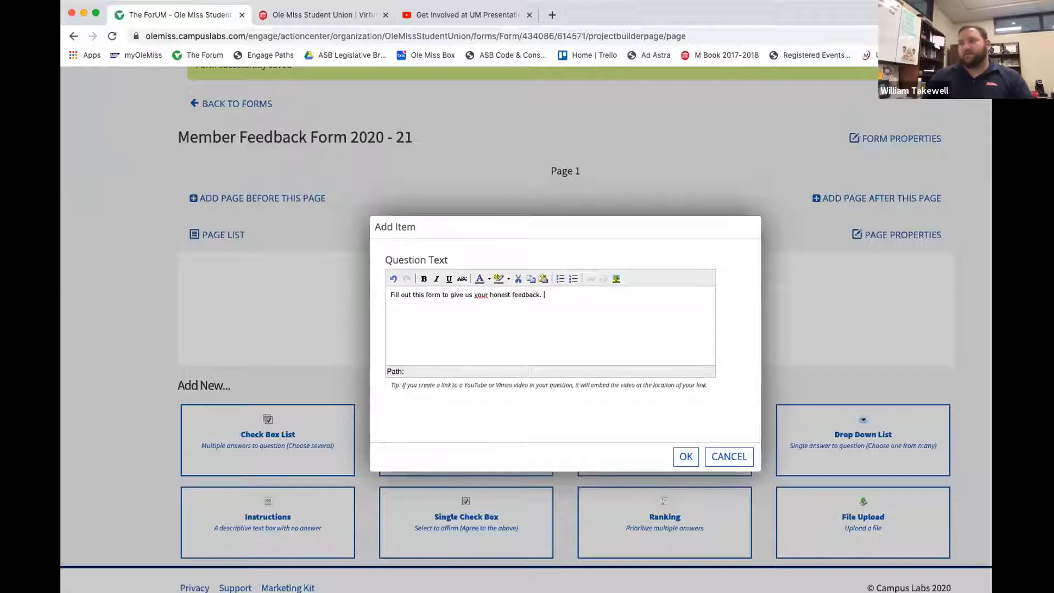
pyautogui.press('Return')
pyautogui.hotkey('ctrl', 'v')
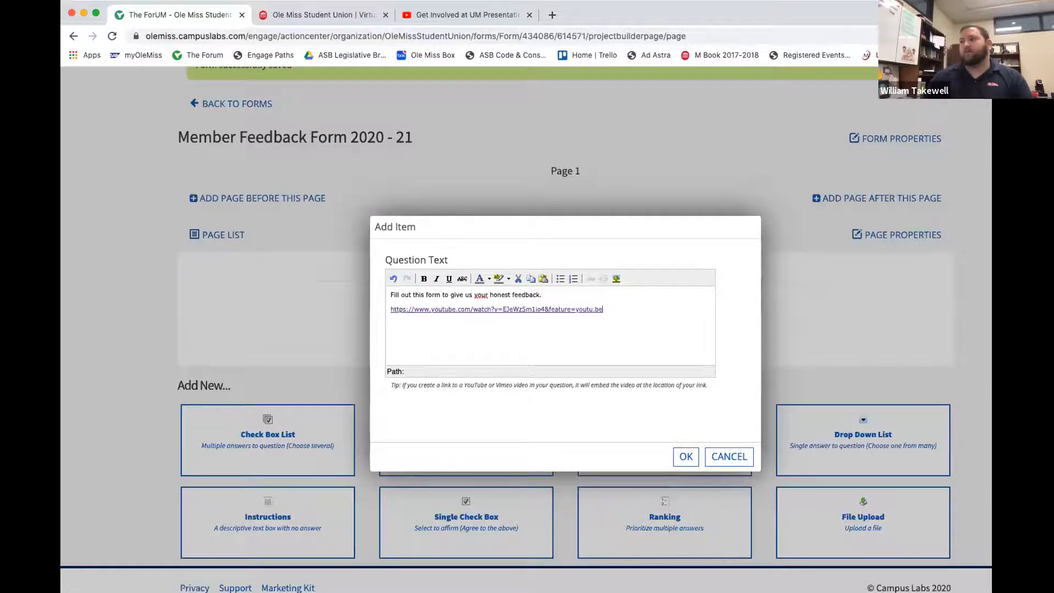
pyautogui.click(679, 457)
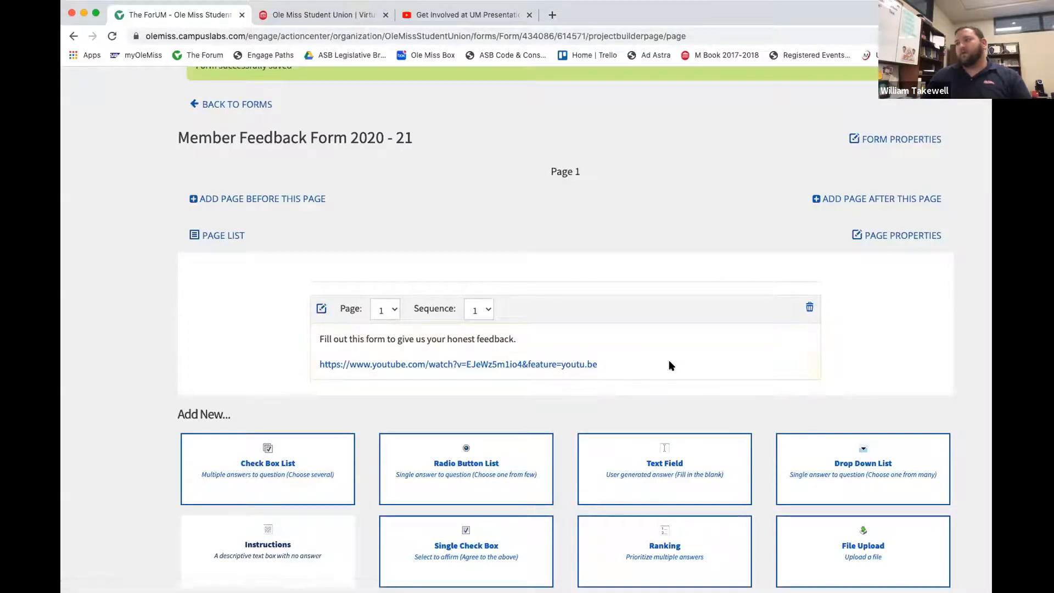
# Reopen the saved instructions item to check its YouTube link, and save it again without changes
pyautogui.click(320, 308)
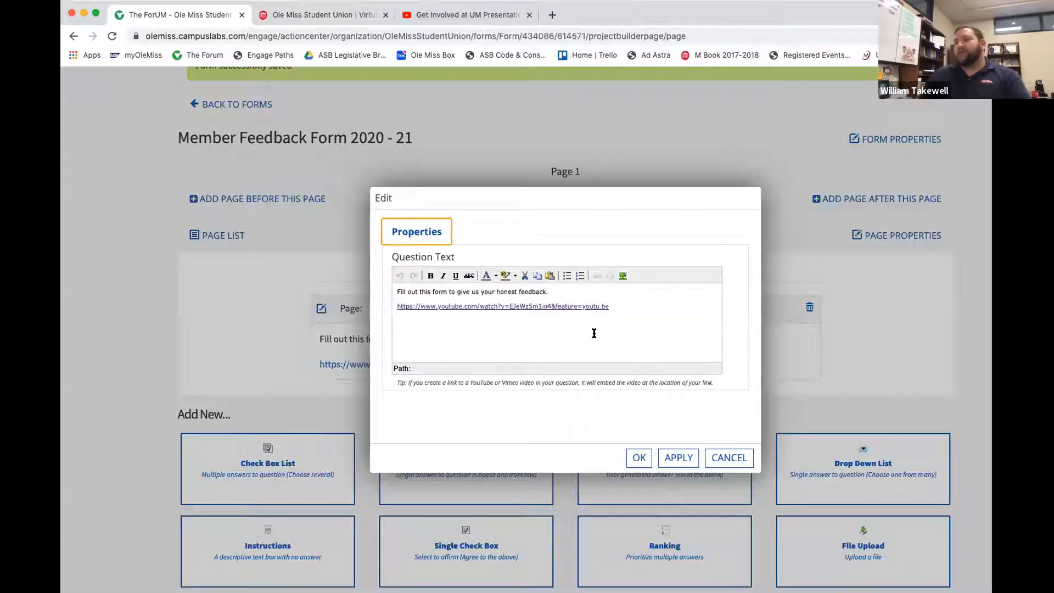
pyautogui.click(512, 332)
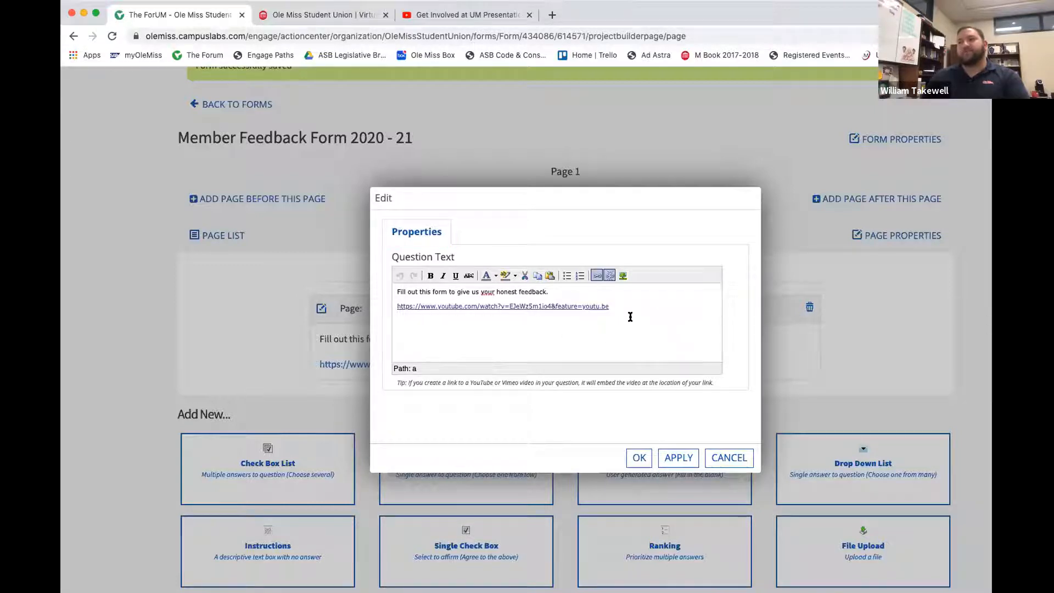
pyautogui.click(686, 459)
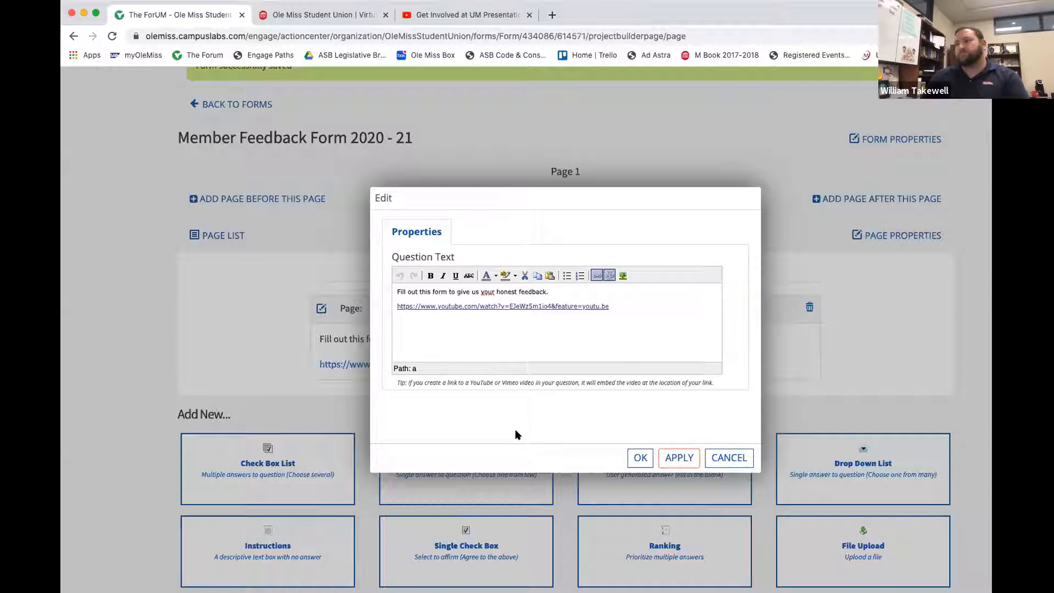
pyautogui.click(638, 457)
pyautogui.scroll(-2, 513, 451)
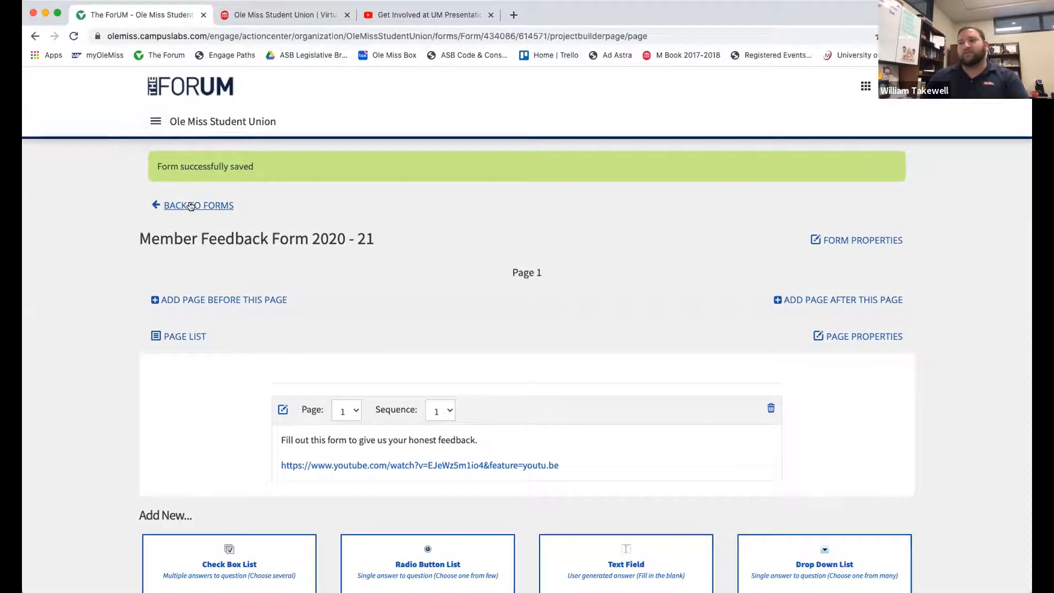
# Return to the organization's forms list, look through its first two pages, and open the Virtual Student Organization Week - Organization Registration form
pyautogui.click(214, 204)
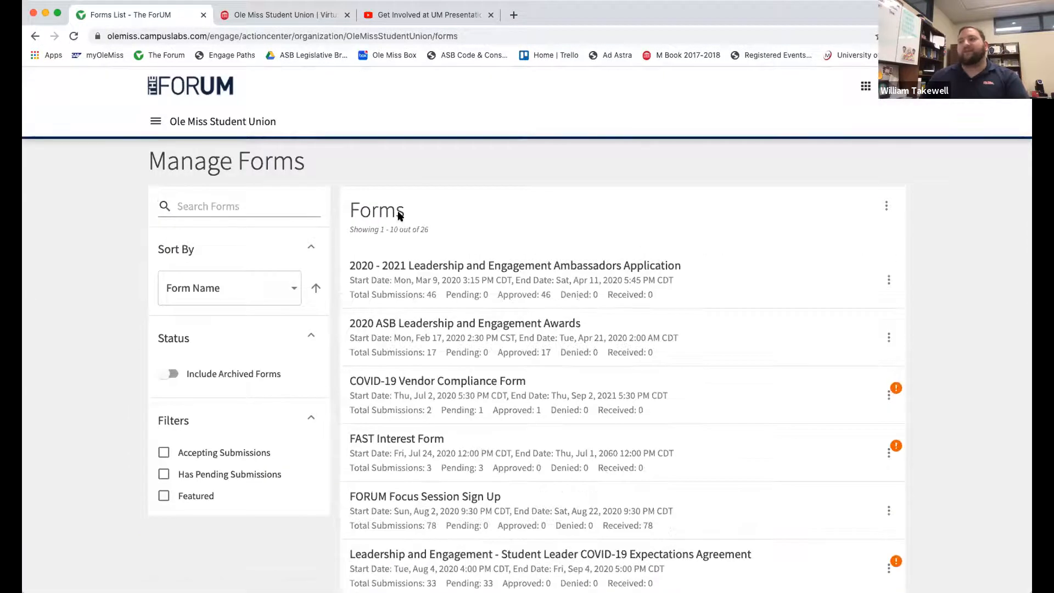
pyautogui.scroll(-2, 440, 212)
pyautogui.scroll(-5, 440, 212)
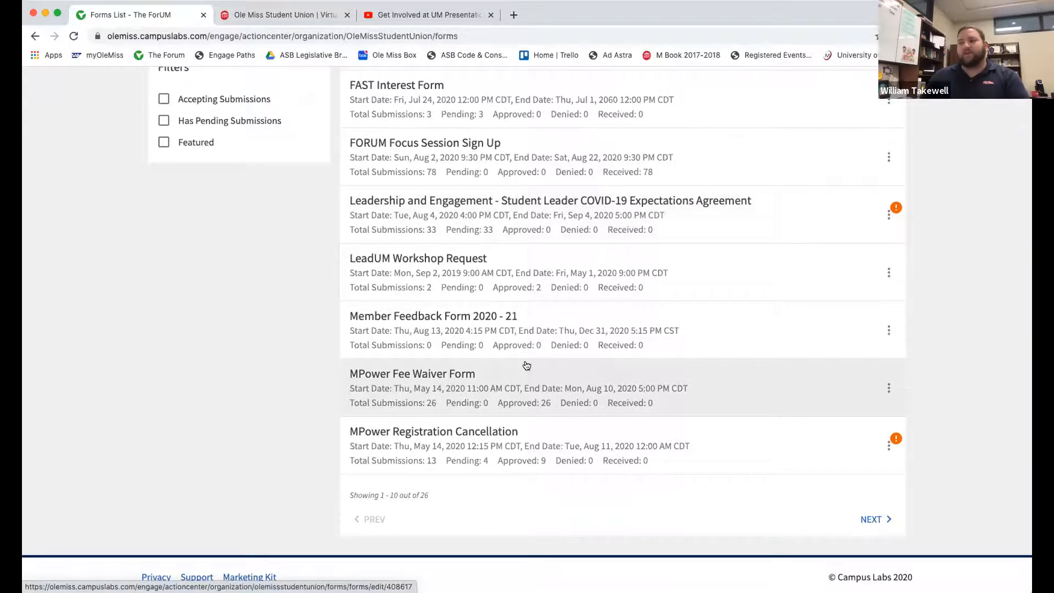
pyautogui.scroll(5, 526, 365)
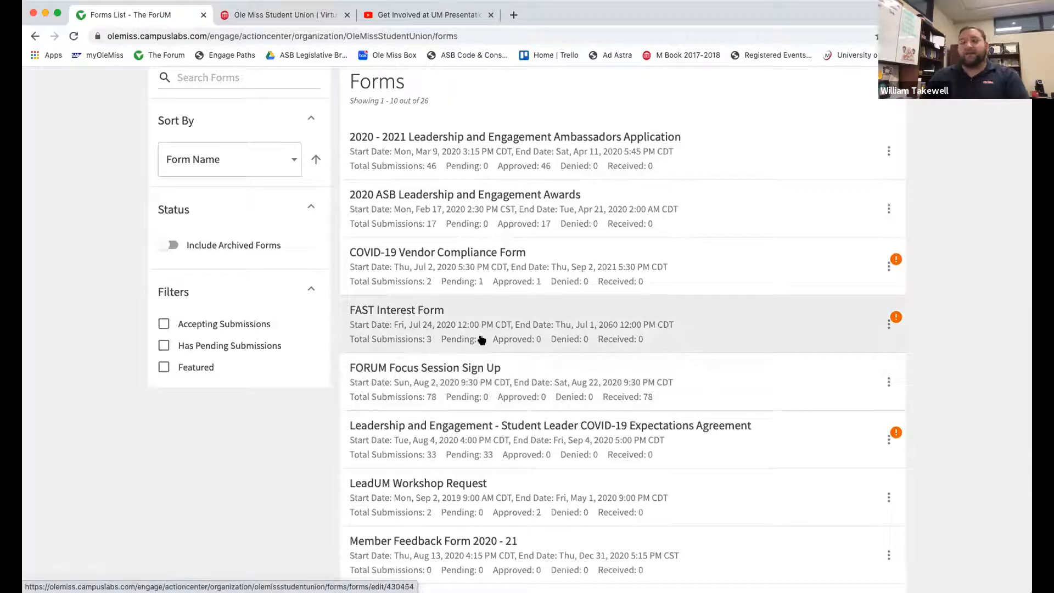
pyautogui.scroll(-5, 486, 368)
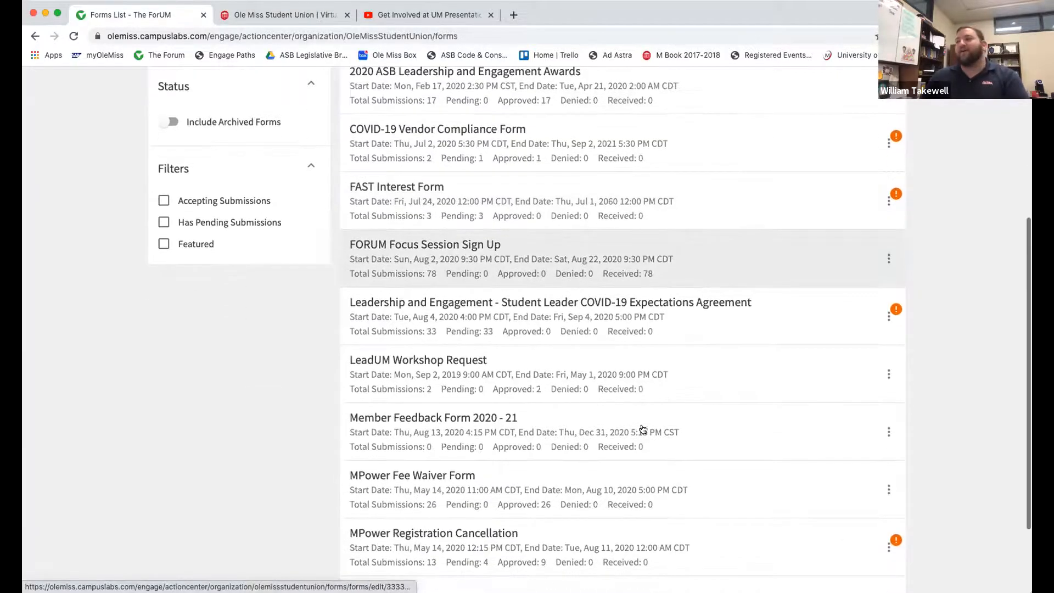
pyautogui.click(873, 515)
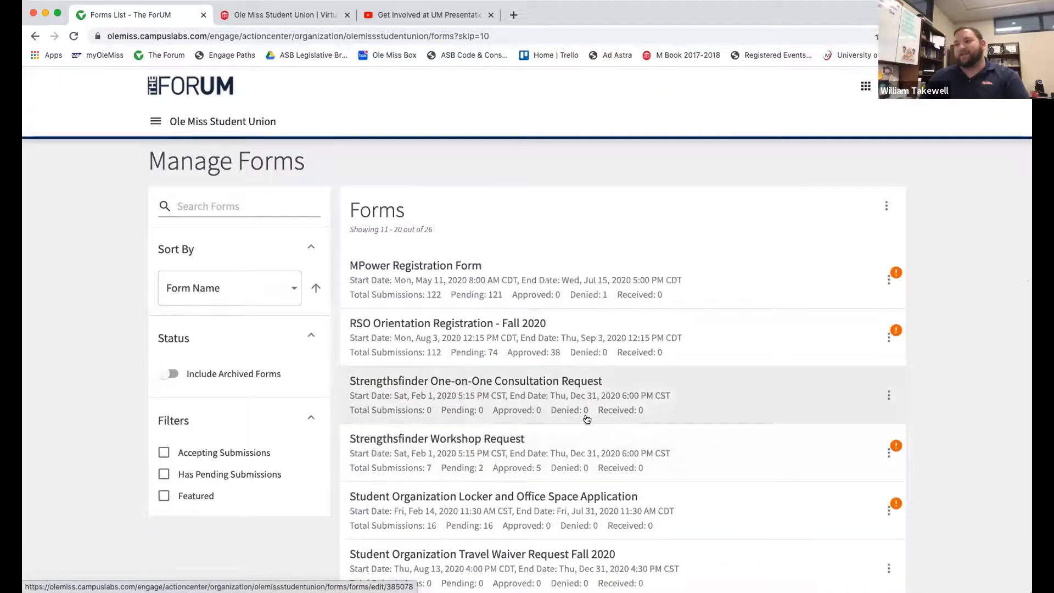
pyautogui.scroll(-3, 587, 419)
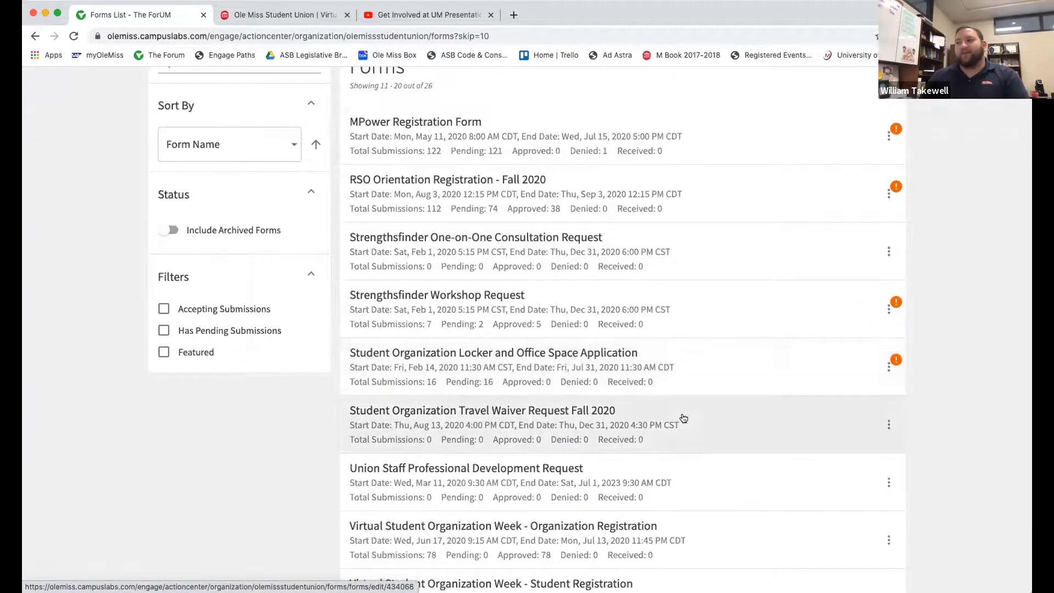
pyautogui.scroll(-2, 682, 420)
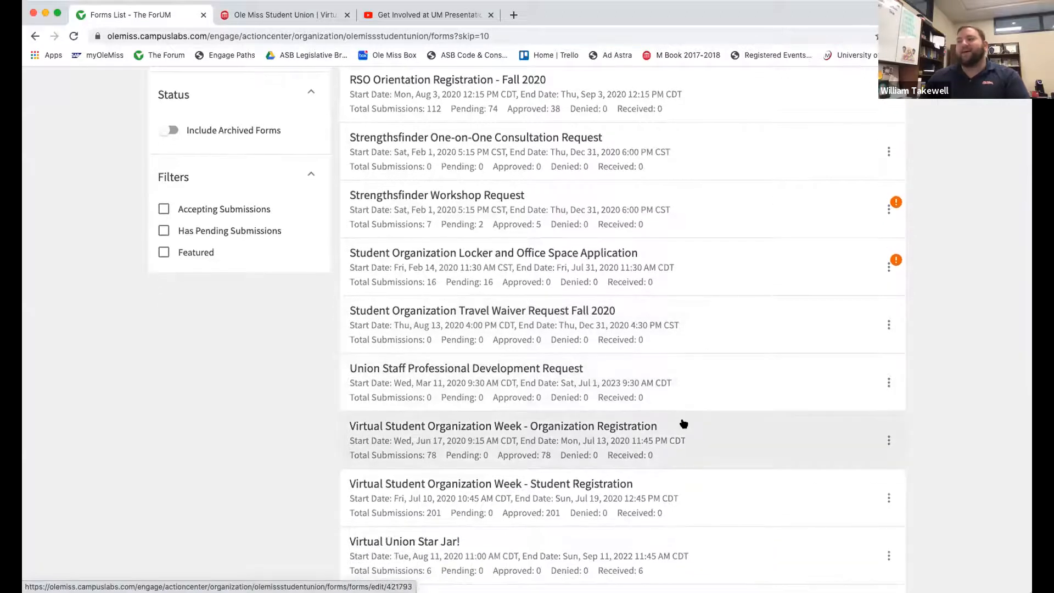
pyautogui.scroll(-1, 675, 434)
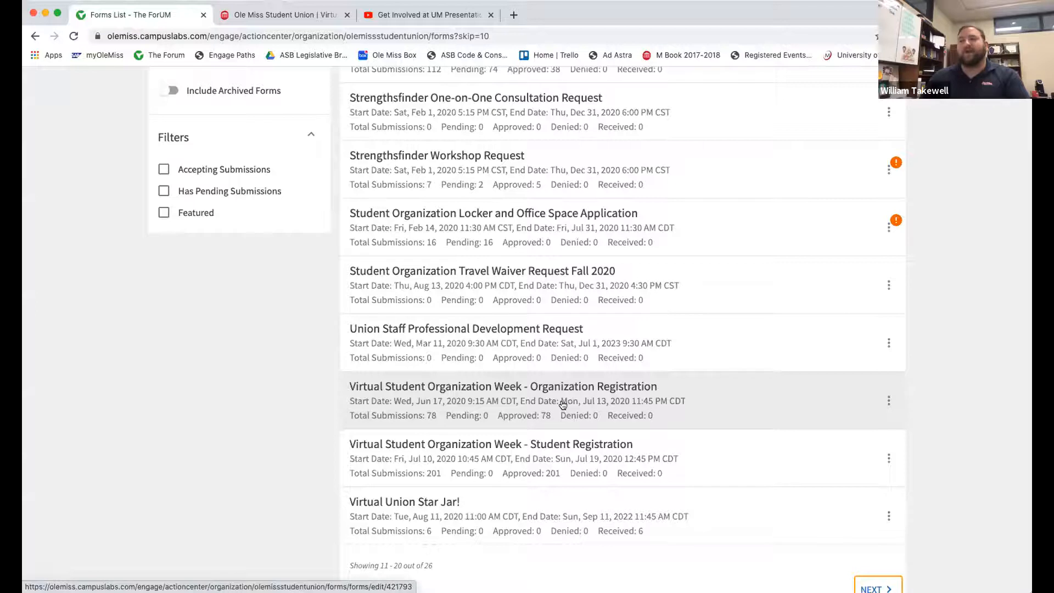
pyautogui.click(563, 404)
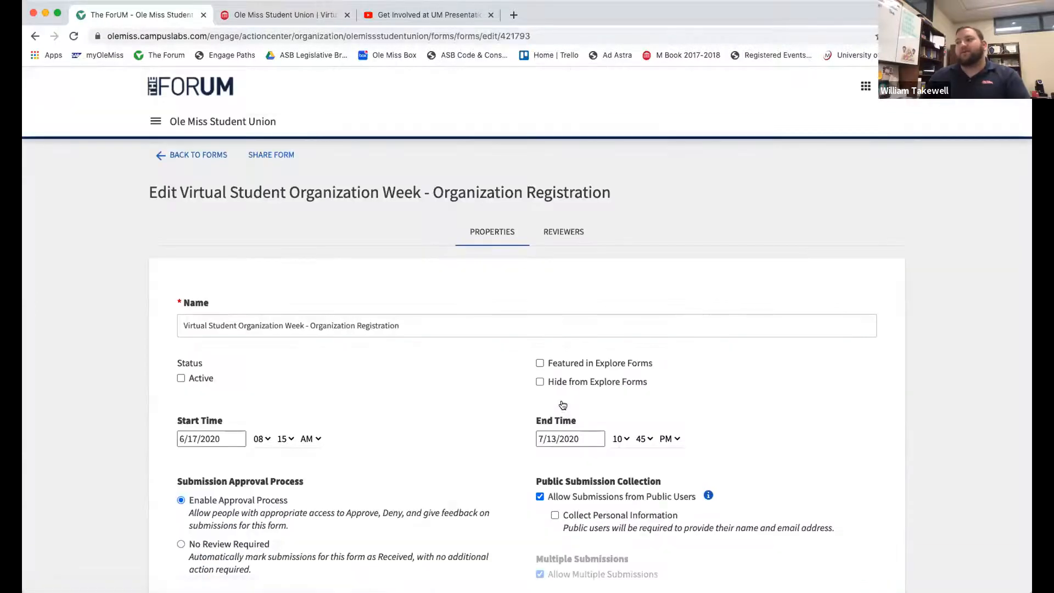
# Go back to the second page of forms and get the share link for Virtual Student Organization Week - Organization Registration
pyautogui.click(207, 156)
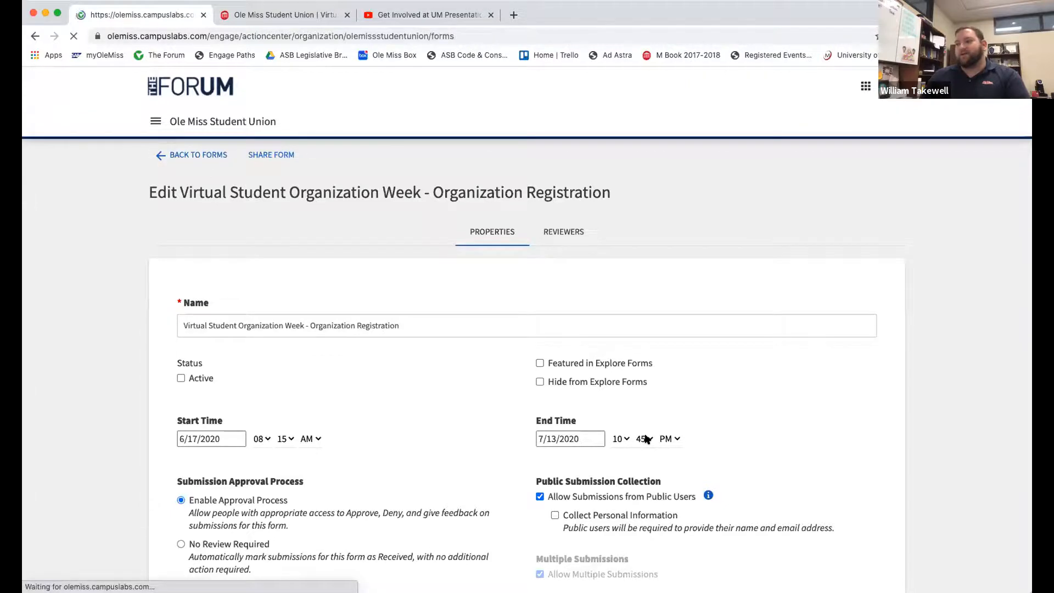
pyautogui.scroll(-3, 818, 397)
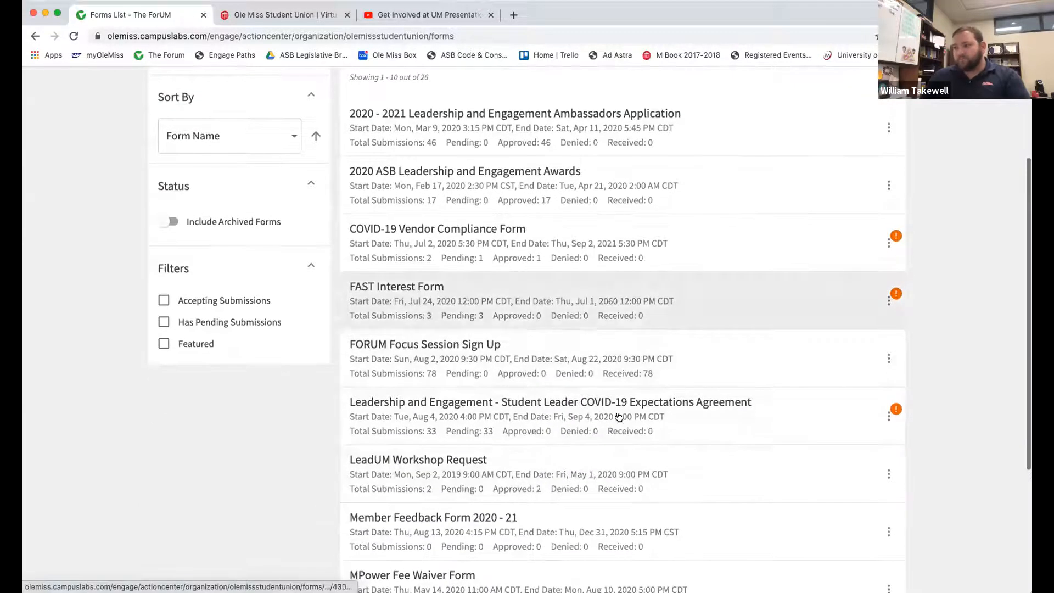
pyautogui.scroll(-2, 618, 418)
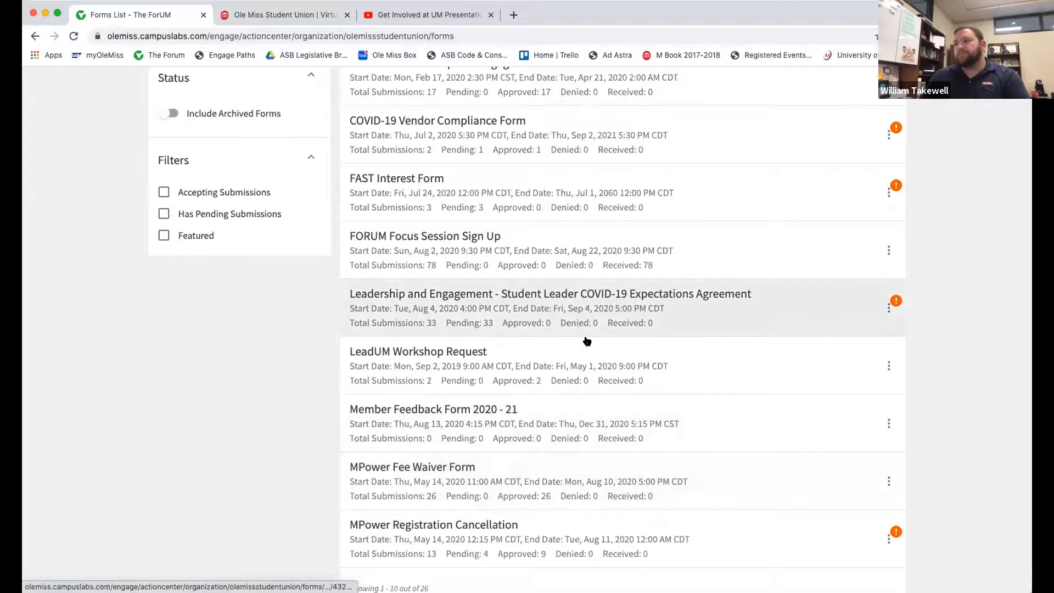
pyautogui.scroll(-2, 586, 341)
pyautogui.click(872, 515)
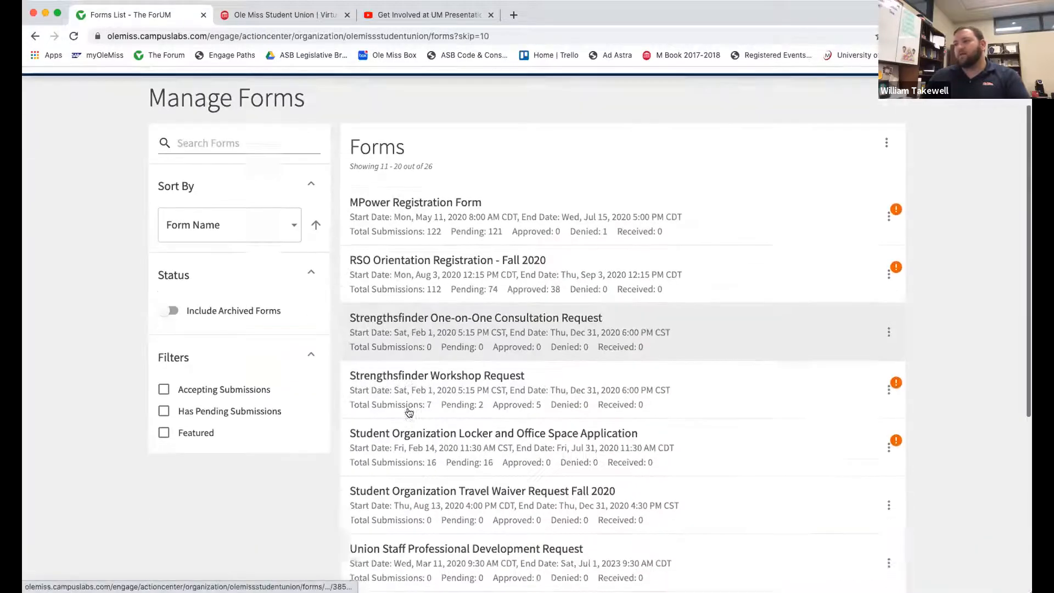
pyautogui.scroll(-4, 409, 411)
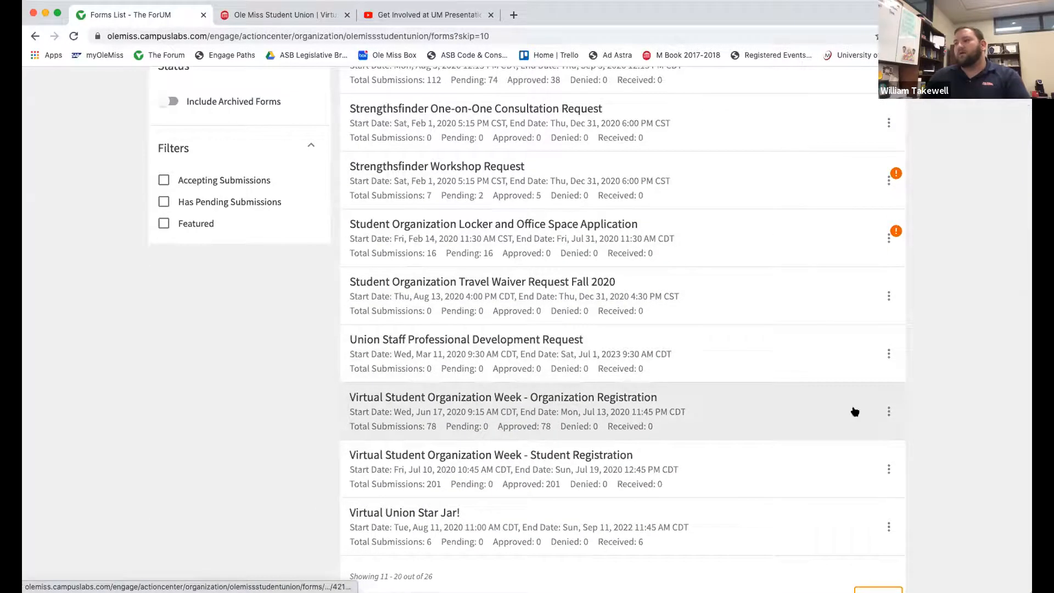
pyautogui.click(889, 411)
pyautogui.click(875, 482)
pyautogui.tripleClick(466, 365)
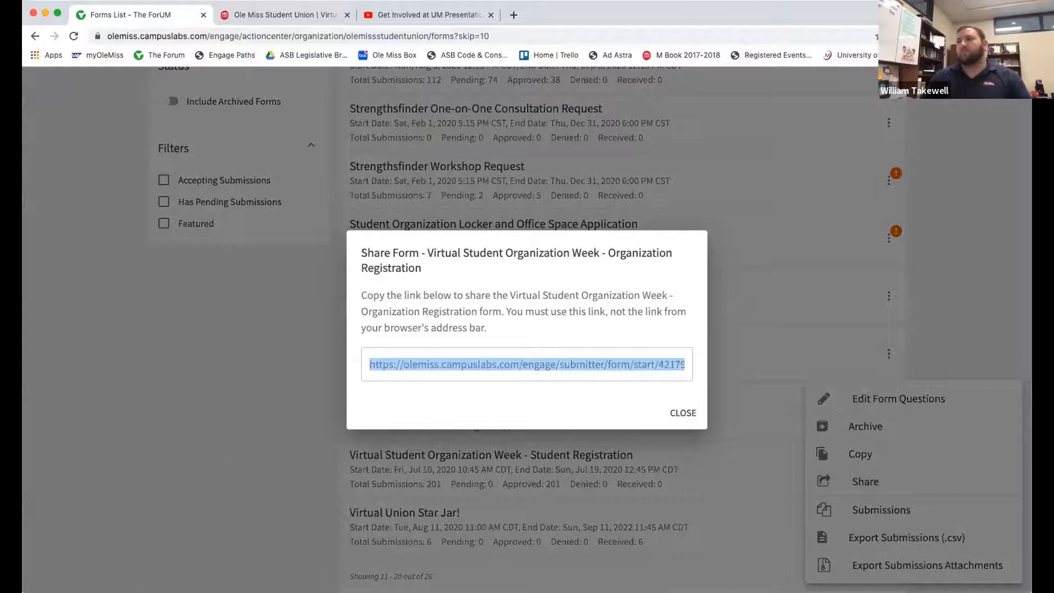
# Open the Organization Registration form's share link in a new browser tab
pyautogui.click(514, 14)
pyautogui.click(511, 34)
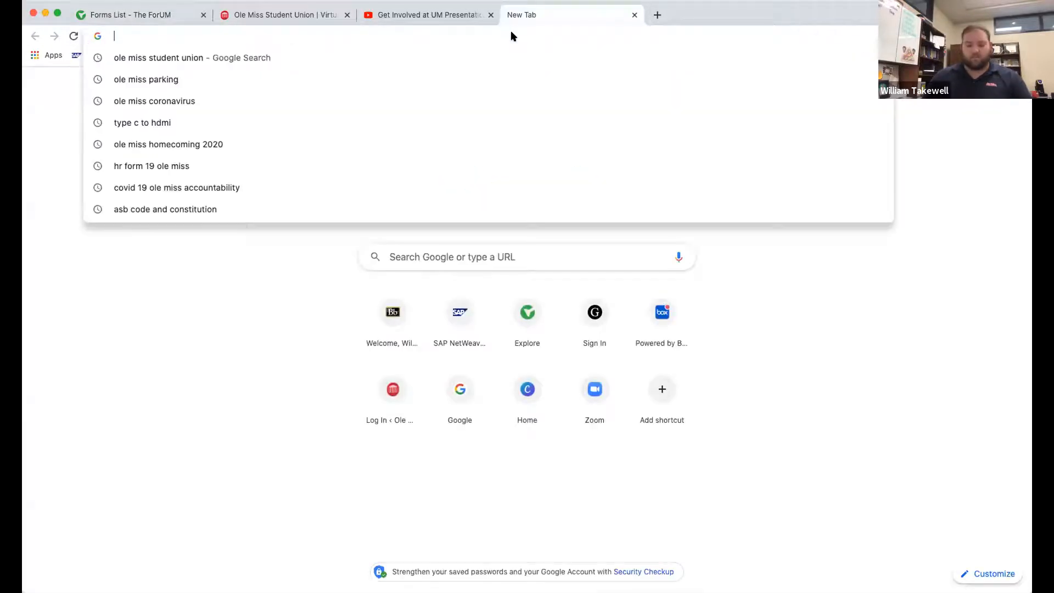
pyautogui.write('https://olemiss.campuslabs.com/engage/submitter/form/start/421793')
pyautogui.press('Return')
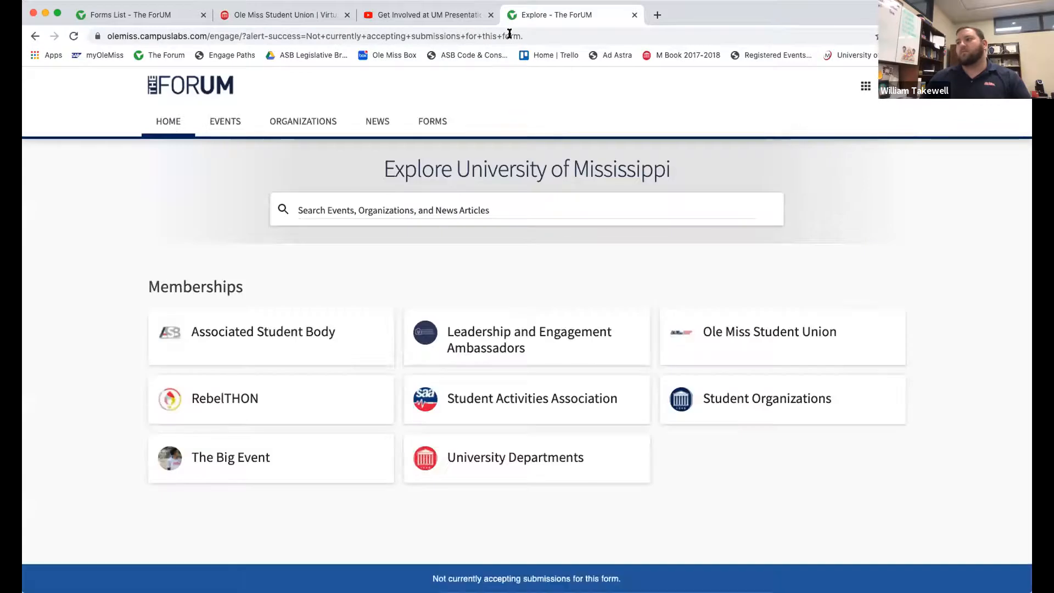
# Return to the forms list, dismiss the share dialog, and open the properties of Virtual Student Organization Week - Organization Registration
pyautogui.click(155, 16)
pyautogui.click(682, 412)
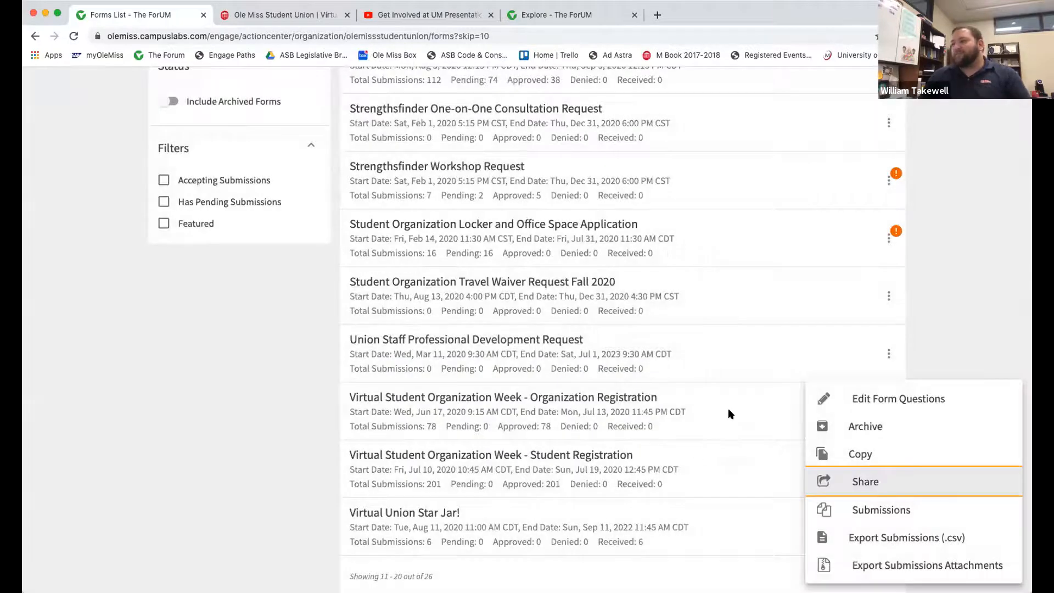
pyautogui.click(721, 420)
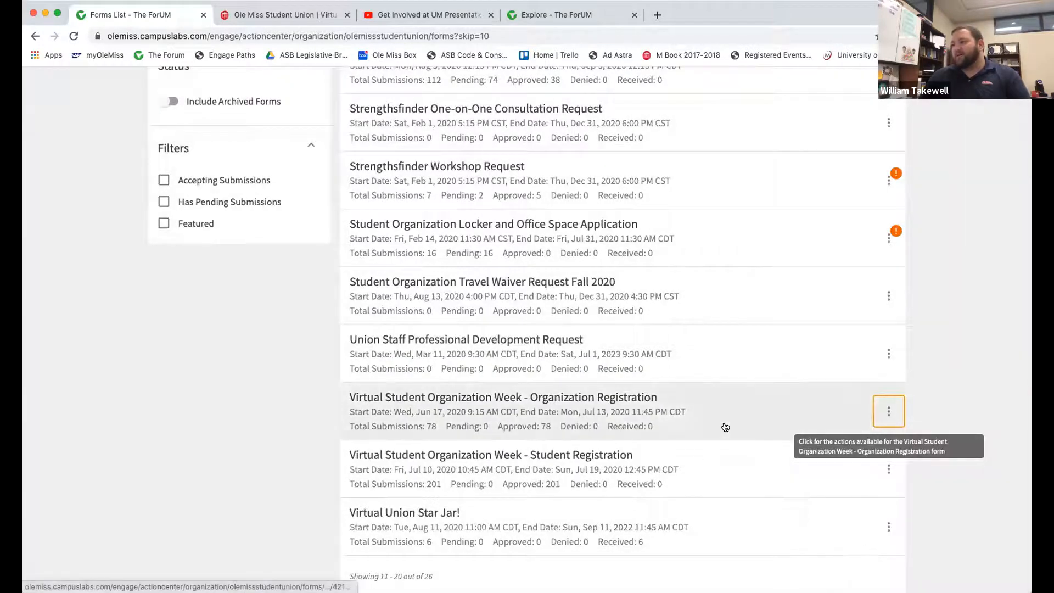
pyautogui.click(714, 411)
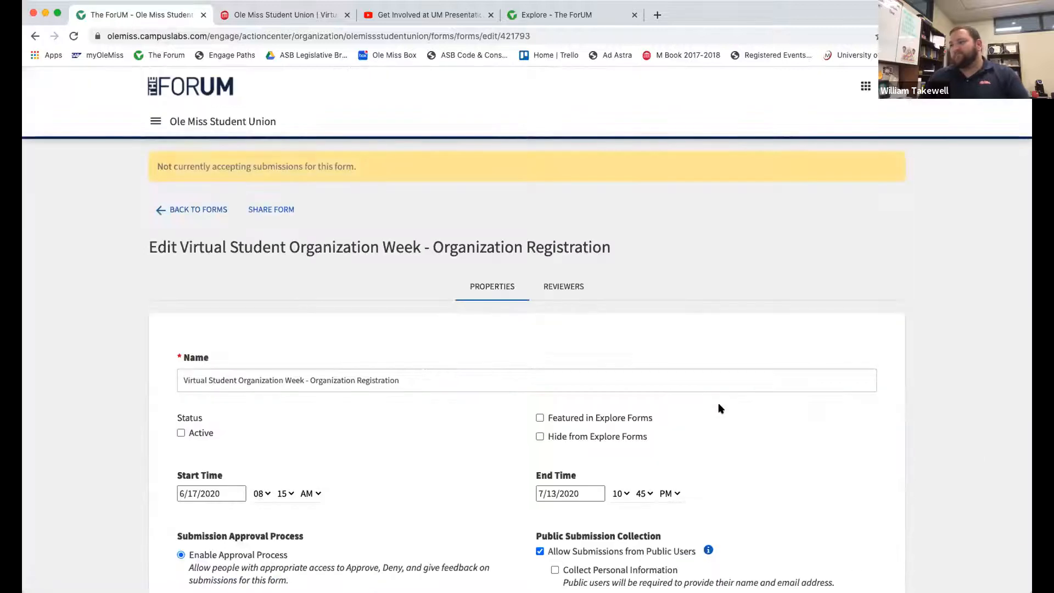
# Set the registration form's end date to 08/13/2020 and save its properties
pyautogui.click(540, 491)
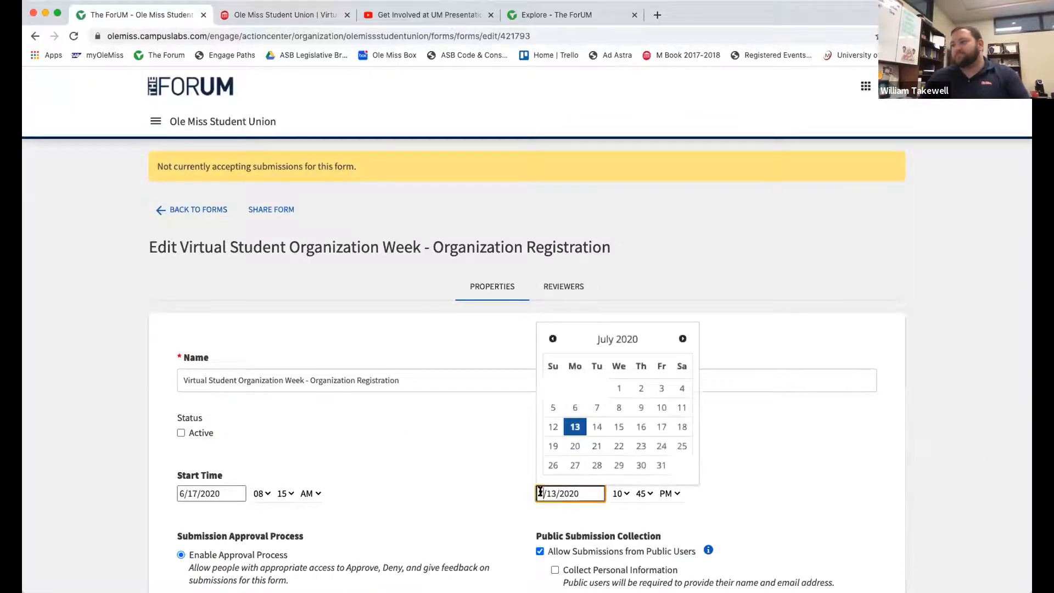
pyautogui.click(682, 339)
pyautogui.click(640, 426)
pyautogui.scroll(-10, 784, 467)
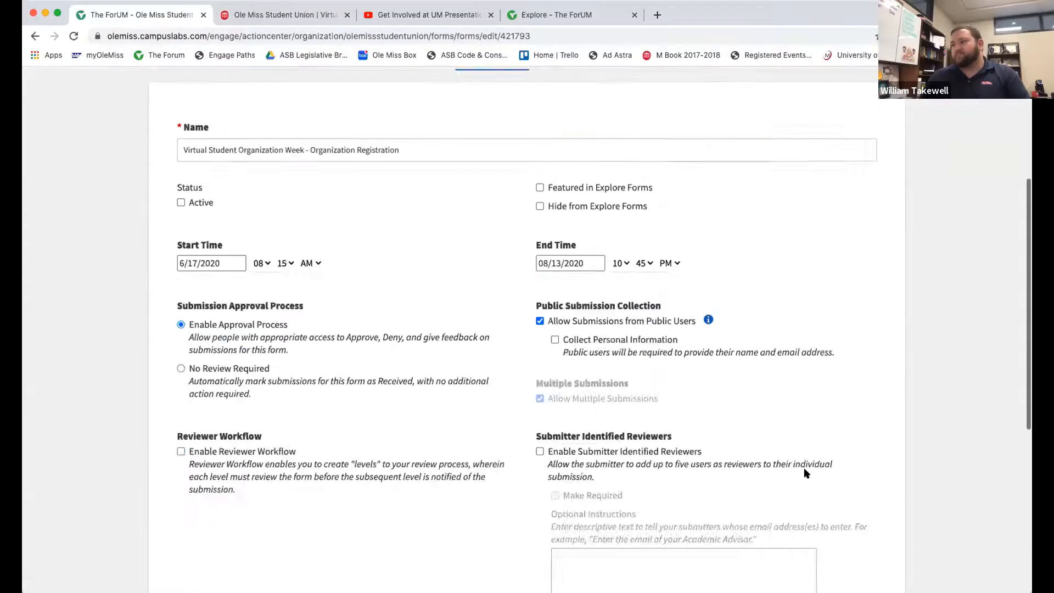
pyautogui.click(746, 504)
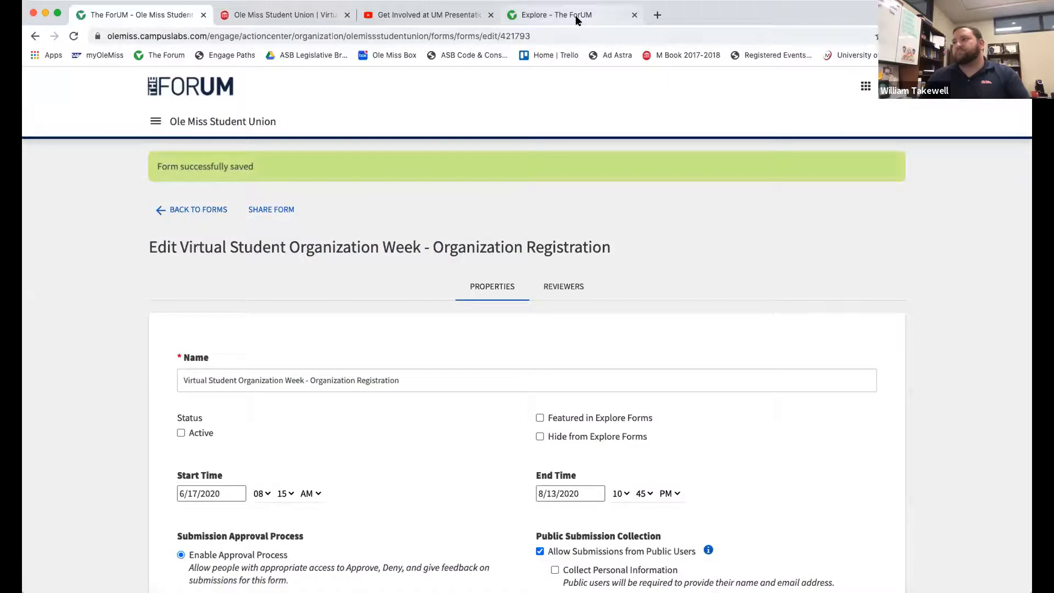
# Load the share link again in the Explore tab, and return to the form's properties to check the status and dates
pyautogui.click(555, 15)
pyautogui.click(572, 33)
pyautogui.press('super+v')
pyautogui.press('Return')
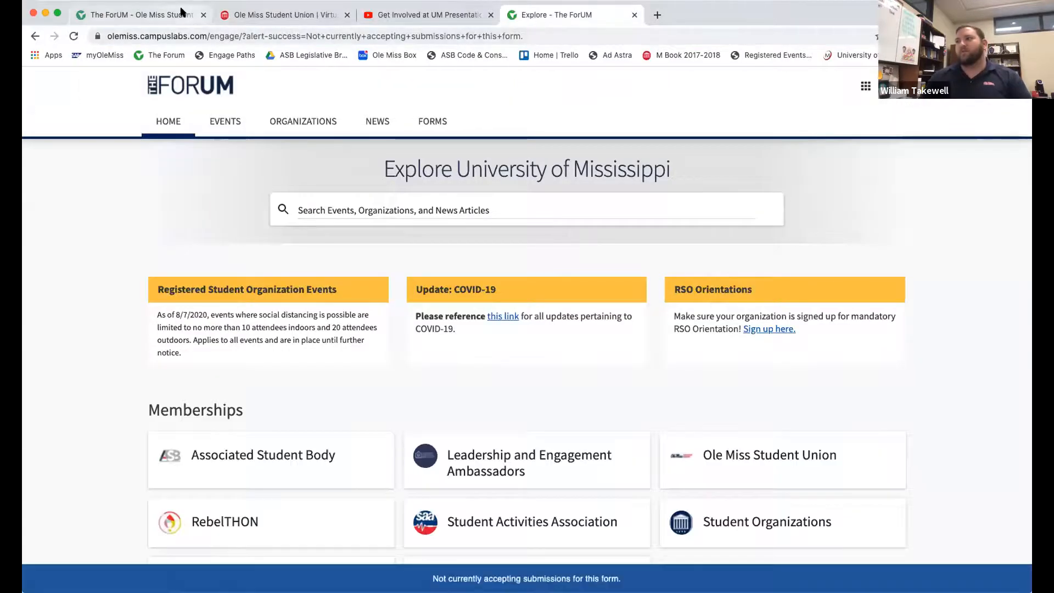
pyautogui.click(165, 15)
pyautogui.scroll(-3, 535, 313)
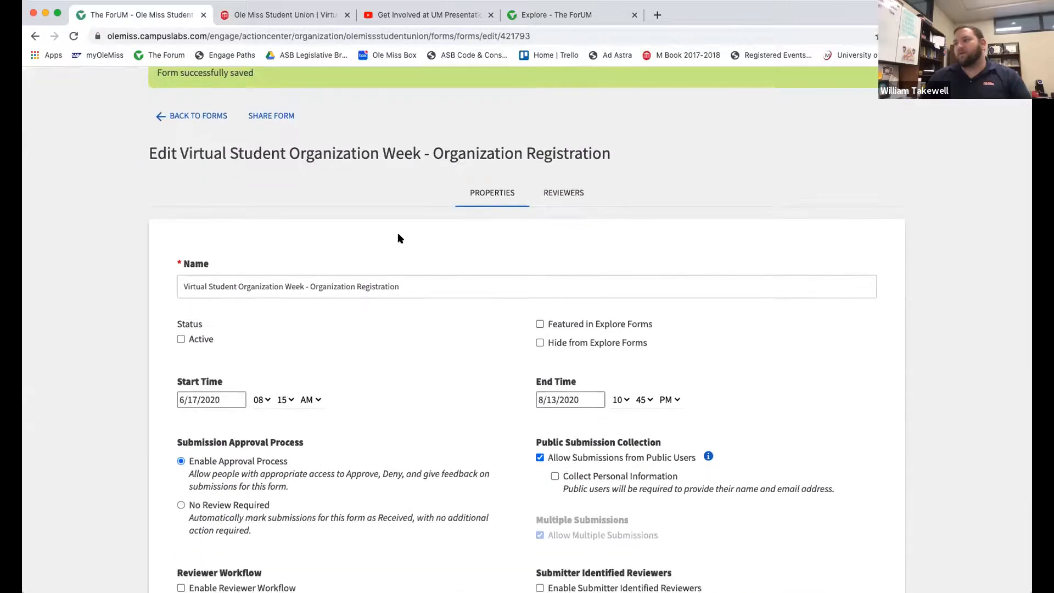
# Reload the Explore page, try the registration form's share link once more, and go back to the form's properties
pyautogui.click(527, 15)
pyautogui.click(73, 35)
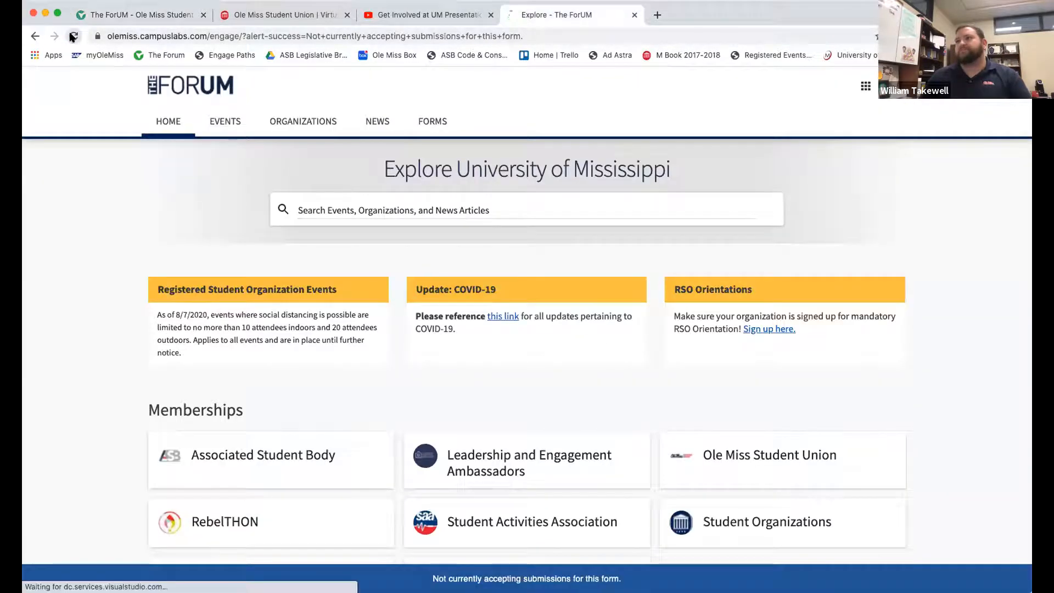
pyautogui.click(497, 34)
pyautogui.write('https://olemiss.campuslabs.com/engage/submitter/form/start/437703')
pyautogui.press('Return')
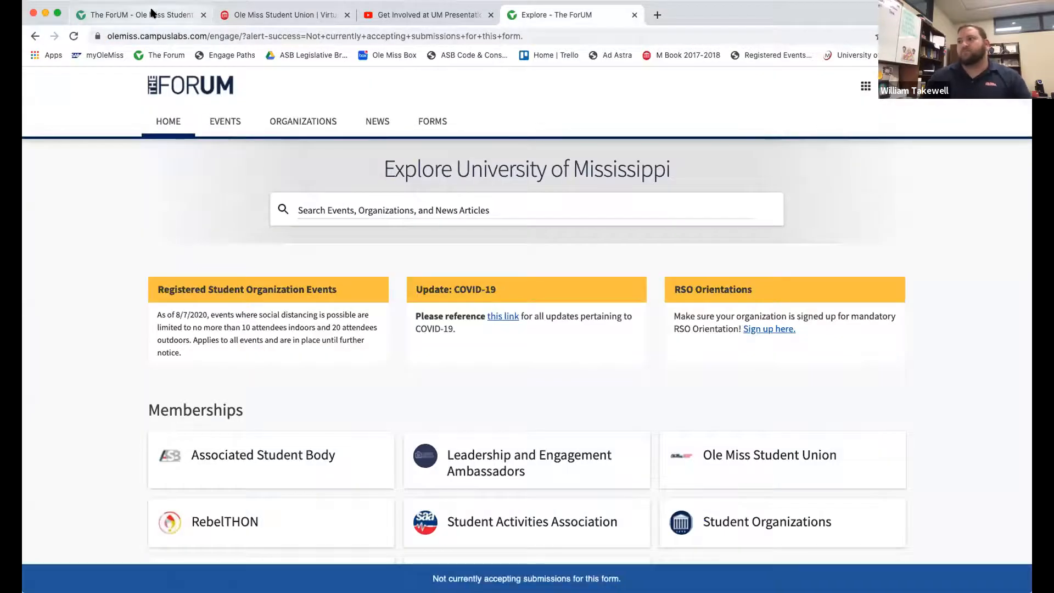
pyautogui.click(165, 15)
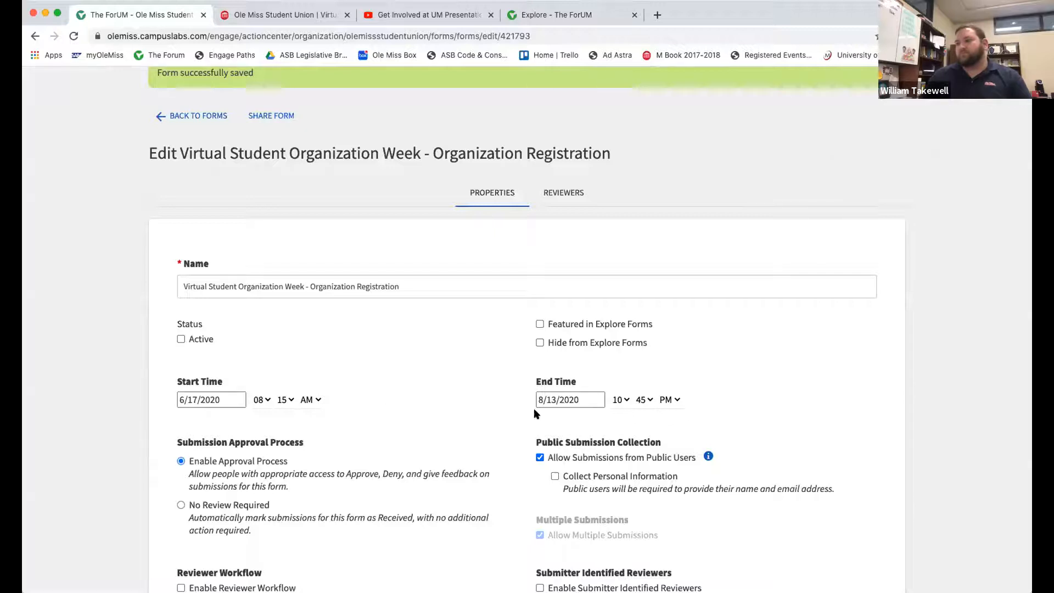
# Set the registration form's end date to 8/15/2020 and save its properties
pyautogui.click(556, 400)
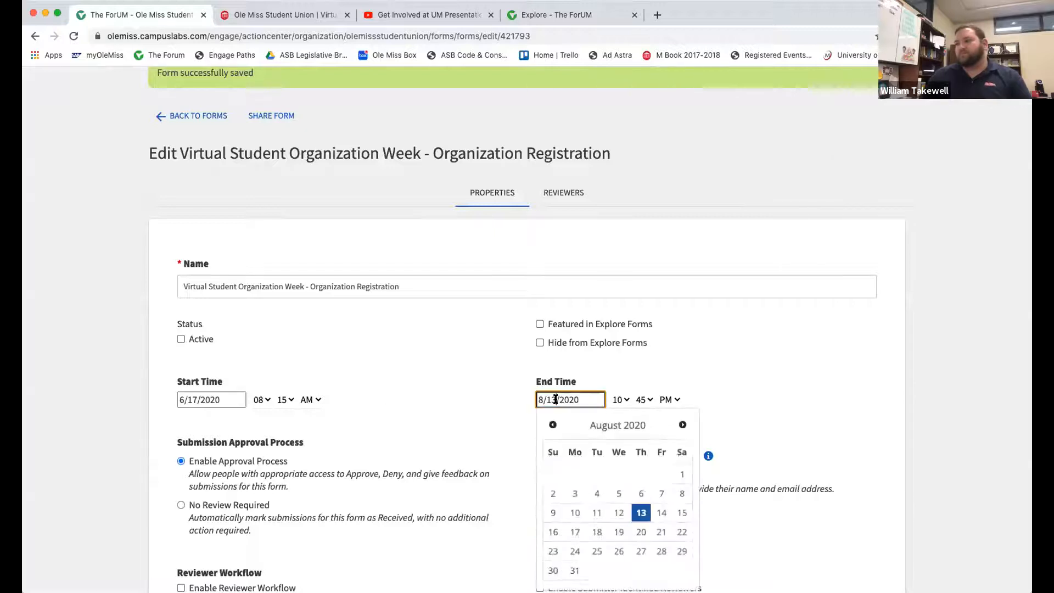
pyautogui.click(681, 511)
pyautogui.scroll(-10, 725, 508)
pyautogui.click(731, 502)
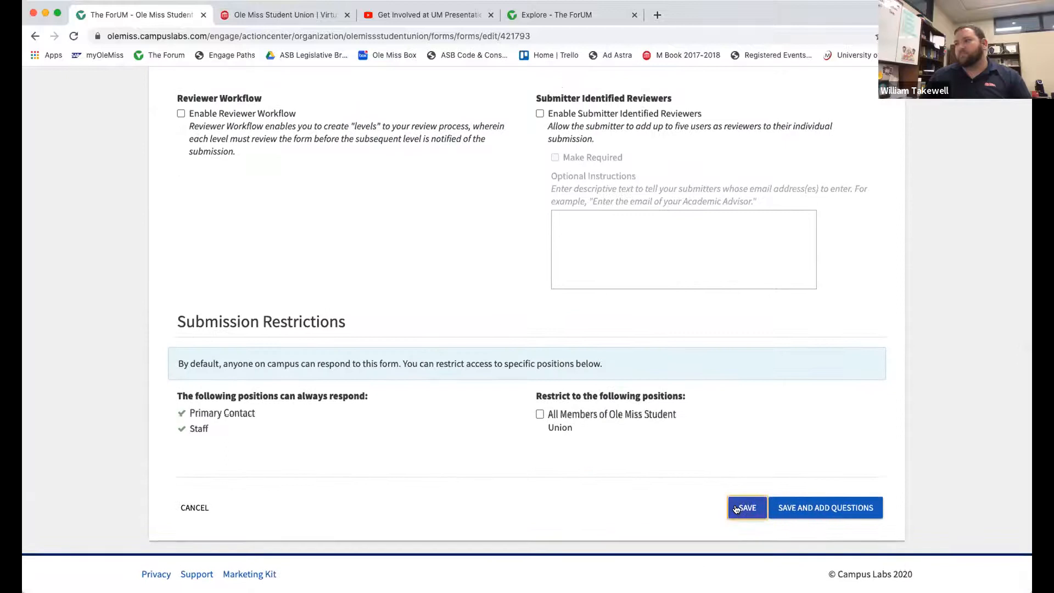
# Load the registration form's share link in the Explore tab to test whether it opens
pyautogui.click(563, 13)
pyautogui.click(535, 36)
pyautogui.hotkey('ctrl', 'v')
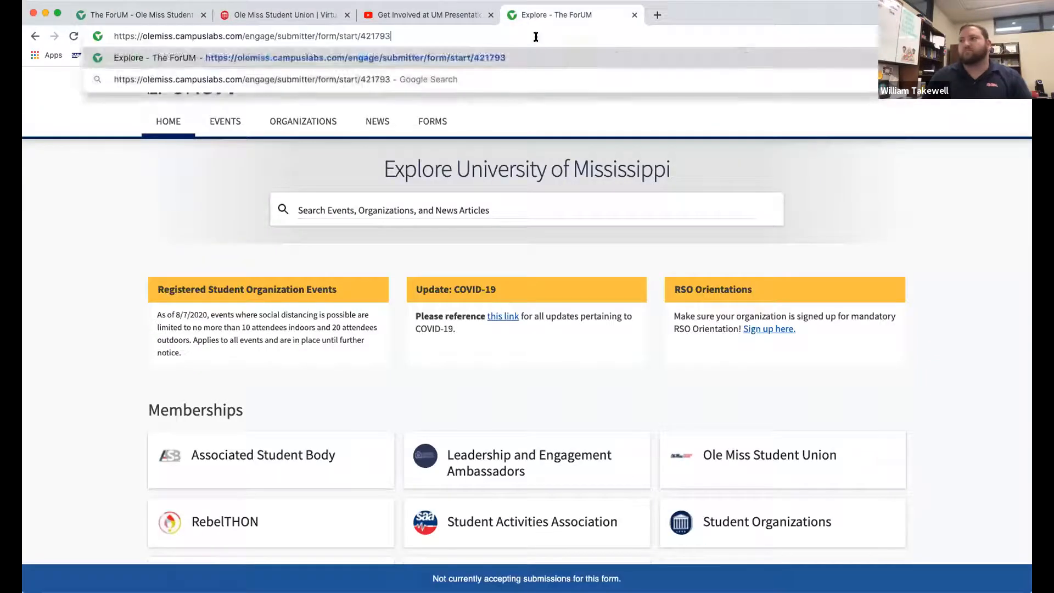
pyautogui.press('Return')
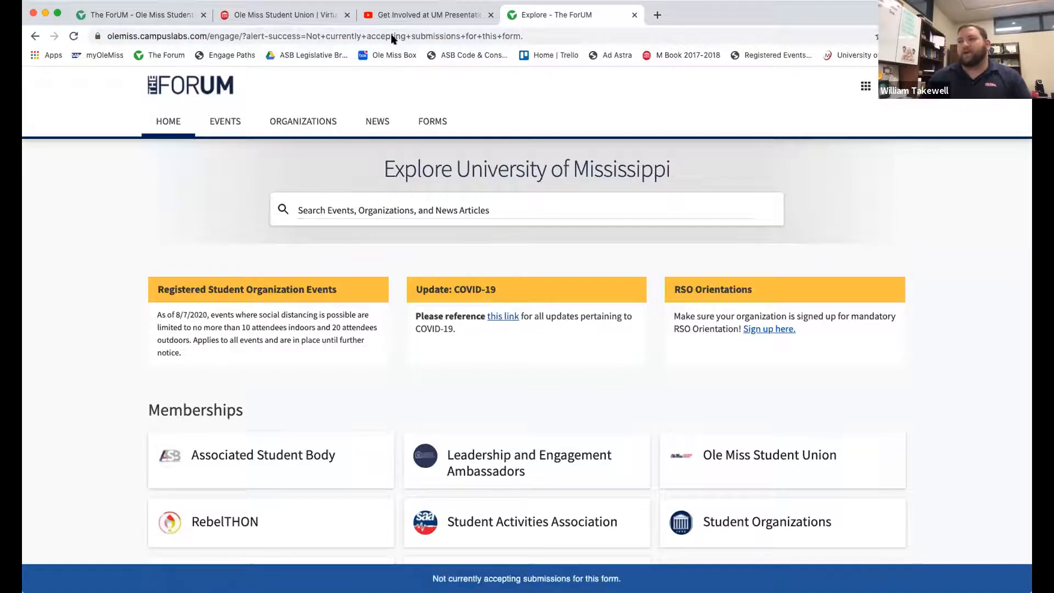
# Save the registration form's properties again and retry its share link in the Explore tab
pyautogui.click(163, 15)
pyautogui.scroll(-10, 659, 401)
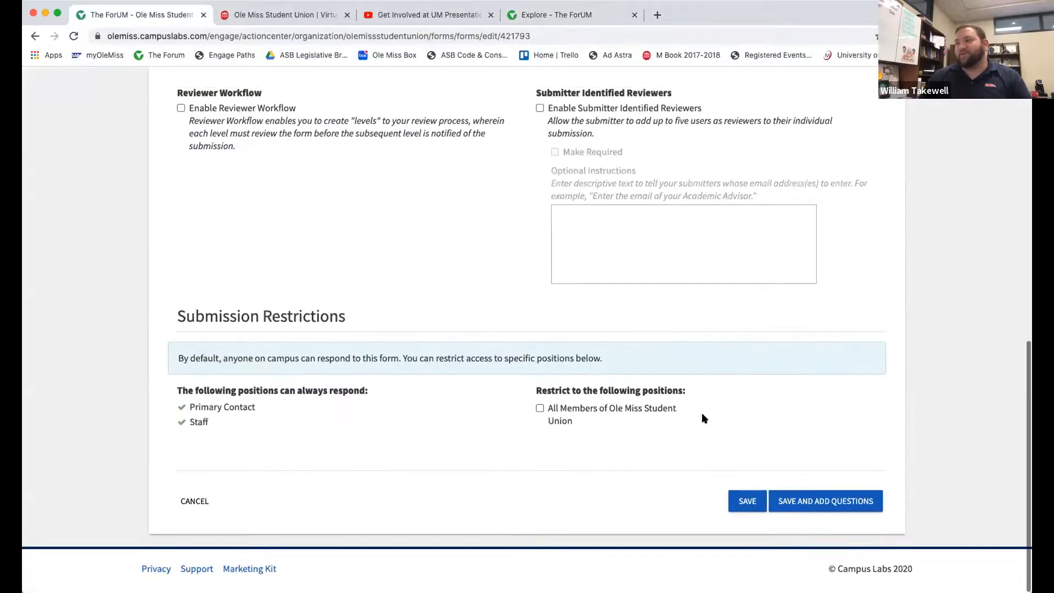
pyautogui.click(744, 506)
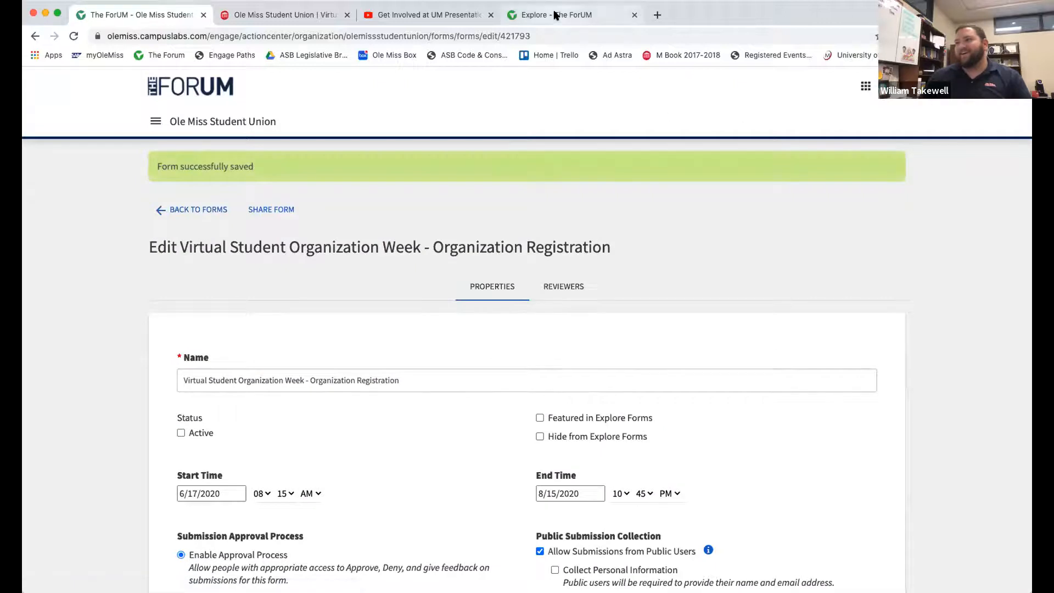
pyautogui.click(548, 15)
pyautogui.click(549, 30)
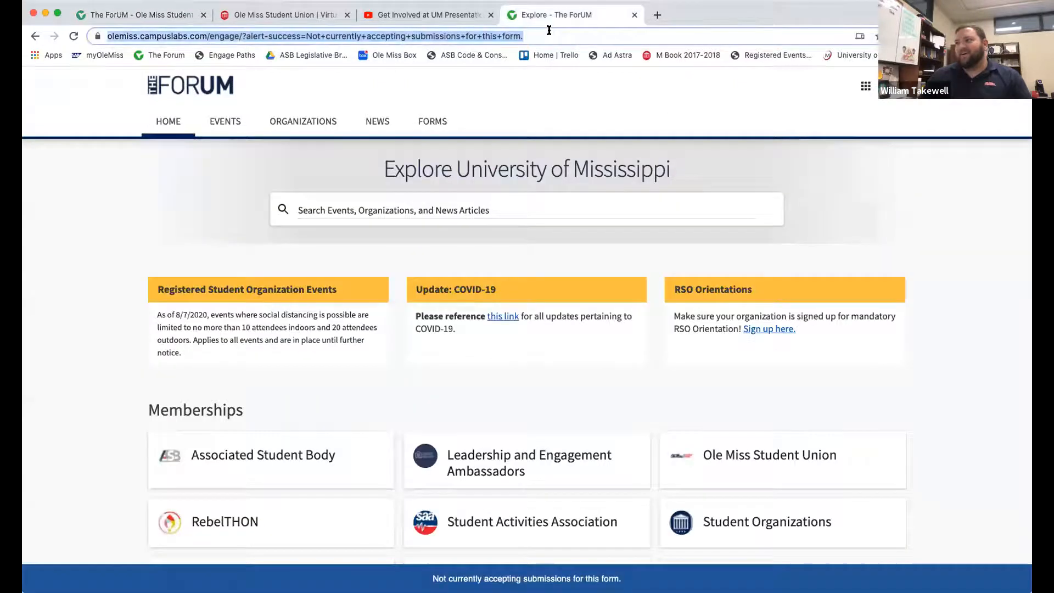
pyautogui.write('olemiss.campuslabs.com/engage/submitter/form/start/4327783')
pyautogui.press('Return')
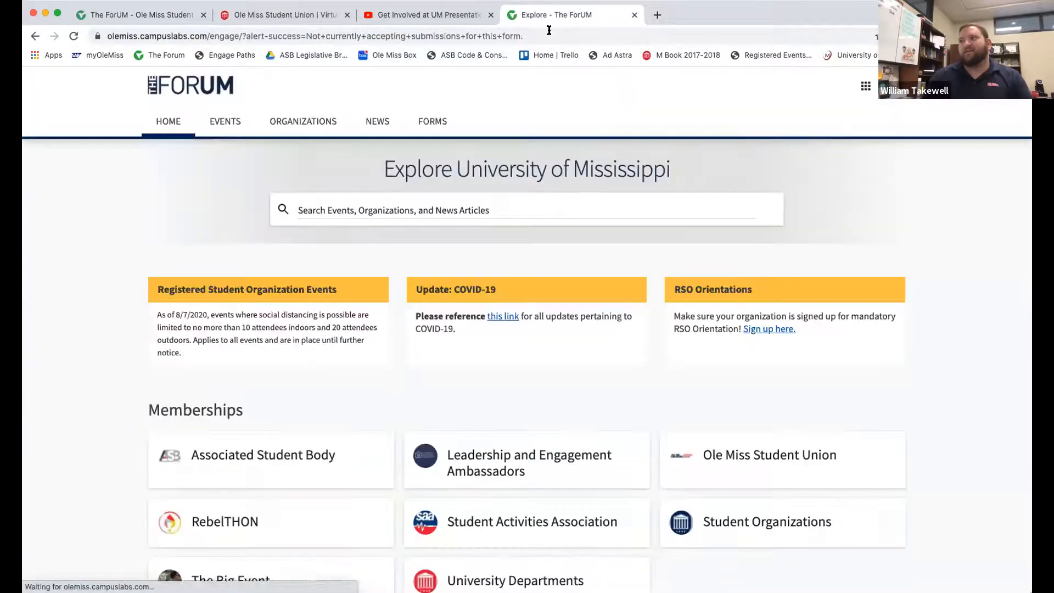
# Return to the forms list and copy the share link of the Leadership and Engagement - Student Leader COVID-19 Expectations Agreement form
pyautogui.click(155, 16)
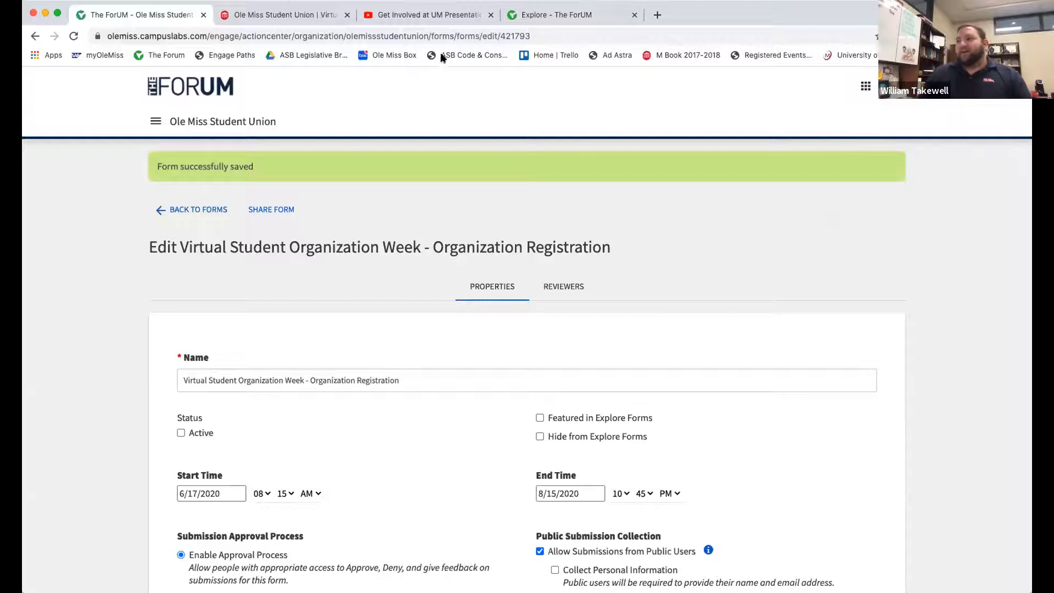
pyautogui.click(179, 208)
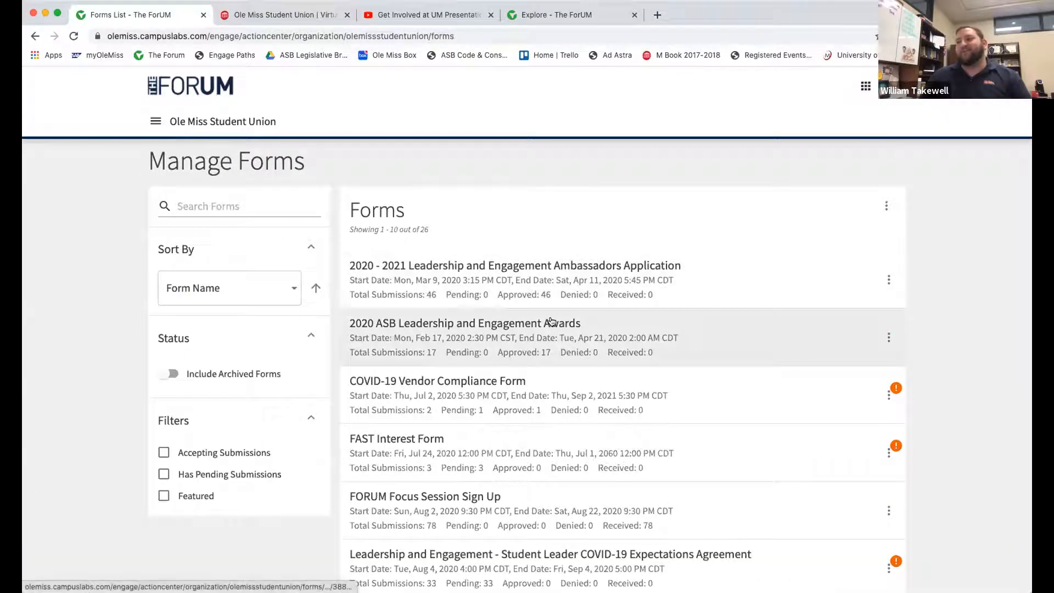
pyautogui.scroll(-5, 598, 334)
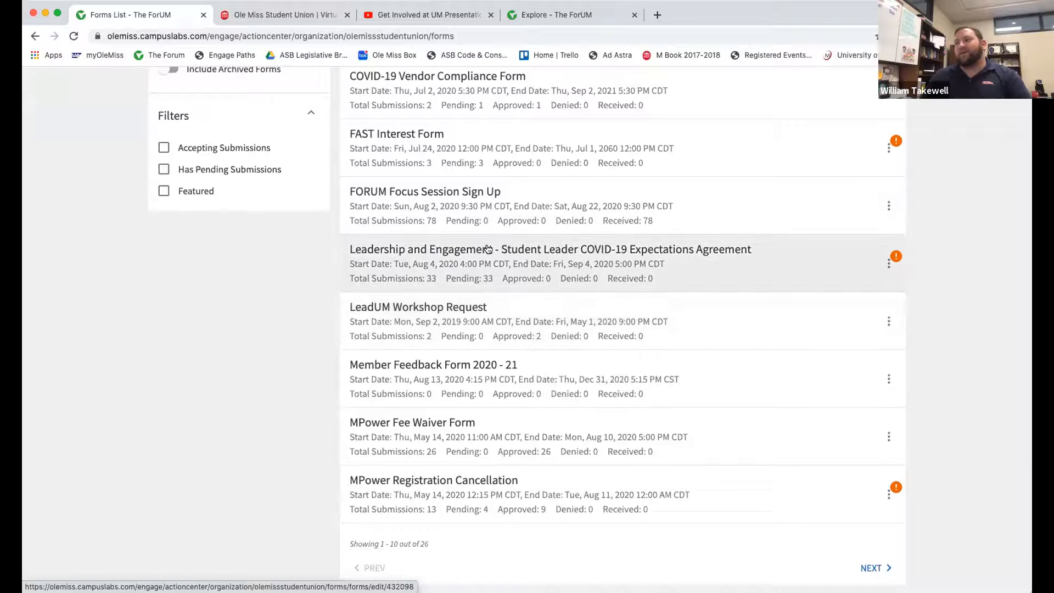
pyautogui.click(890, 263)
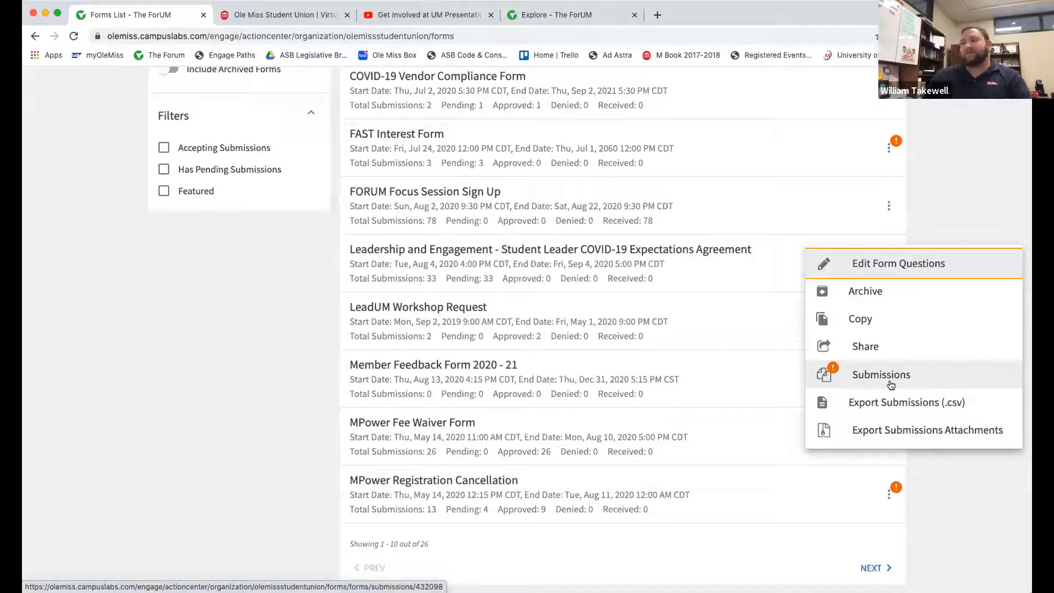
pyautogui.click(868, 347)
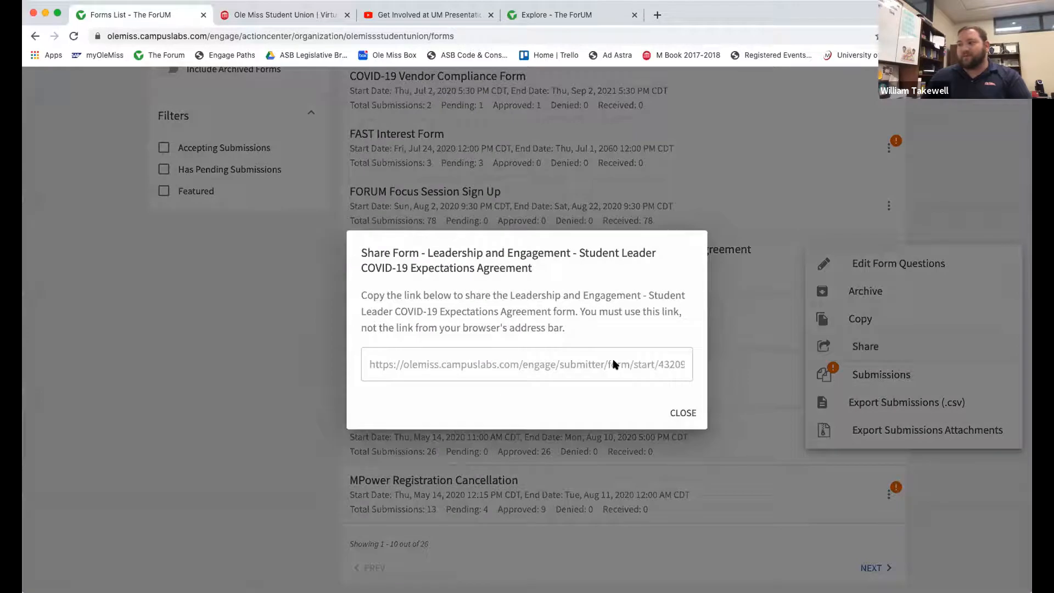
pyautogui.tripleClick(618, 368)
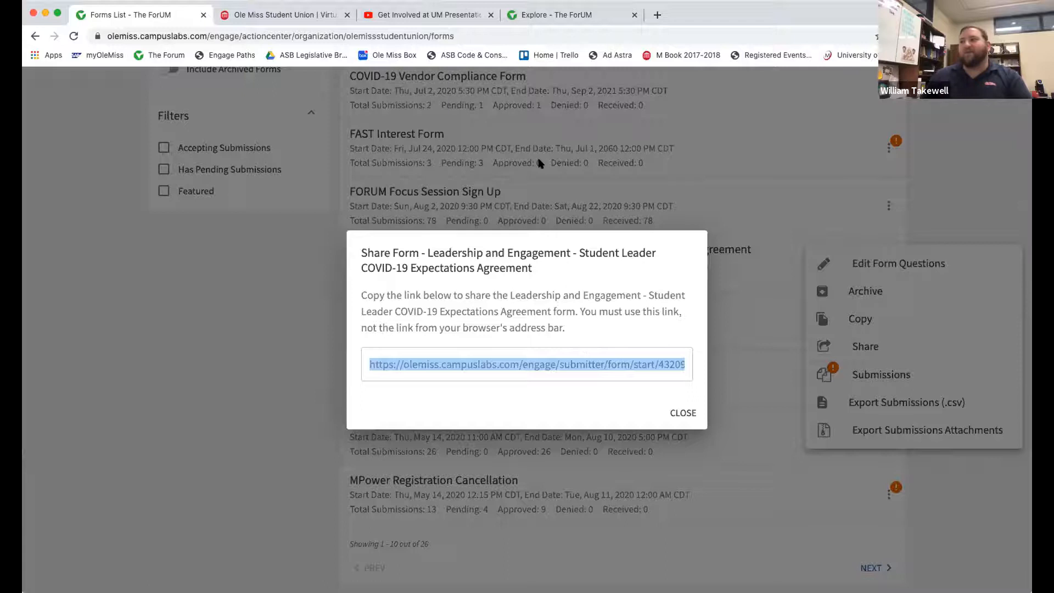
# Open the copied agreement form link in a new browser tab, start a new submission, and view the Organization choices without selecting one
pyautogui.click(656, 15)
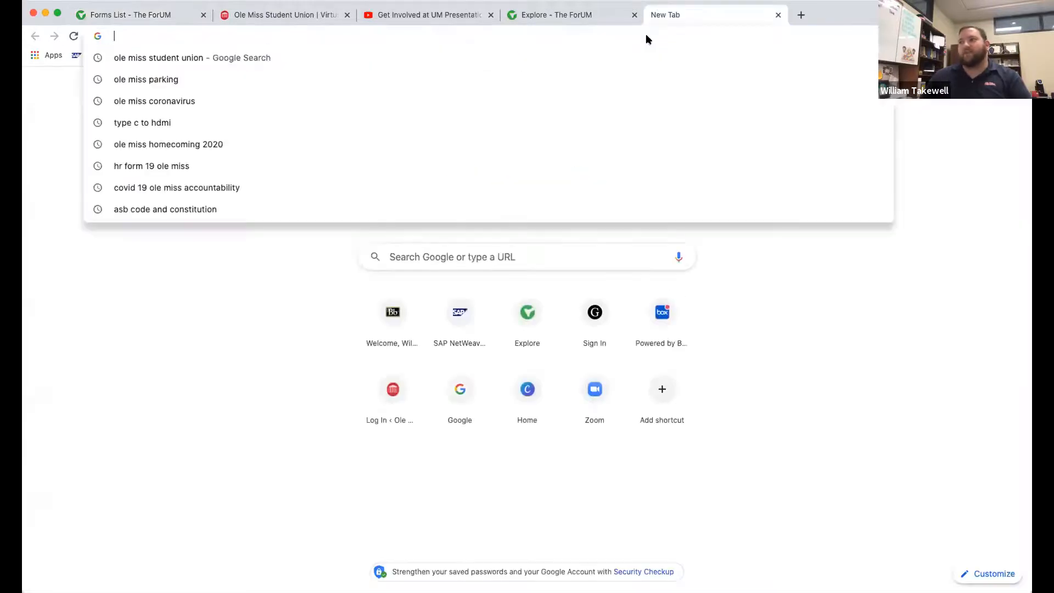
pyautogui.write('https://olemiss.campuslabs.com/engage/submitter/form/start/432098')
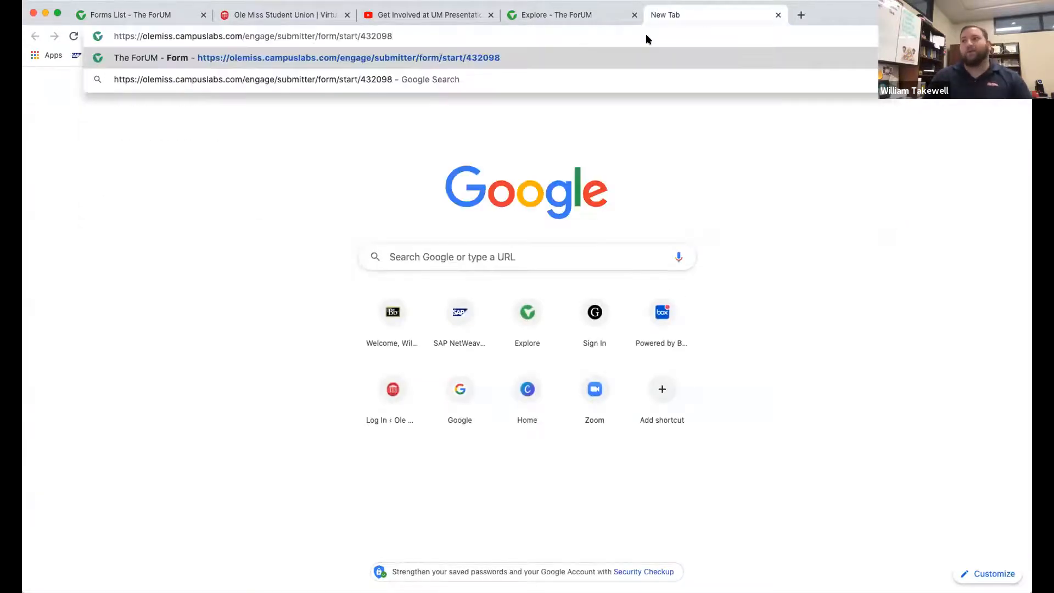
pyautogui.press('Return')
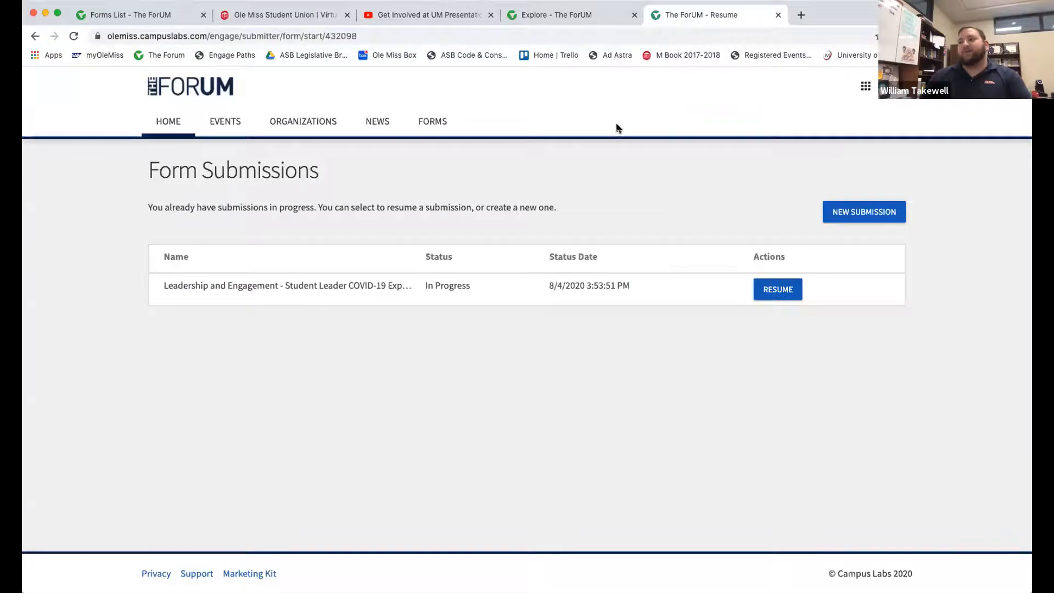
pyautogui.click(860, 206)
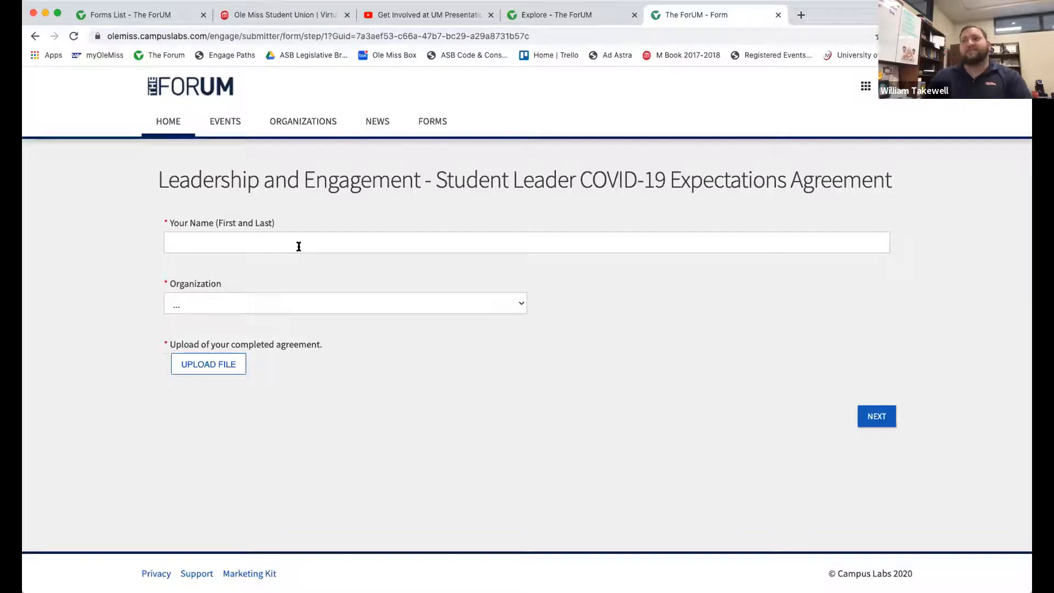
pyautogui.click(296, 304)
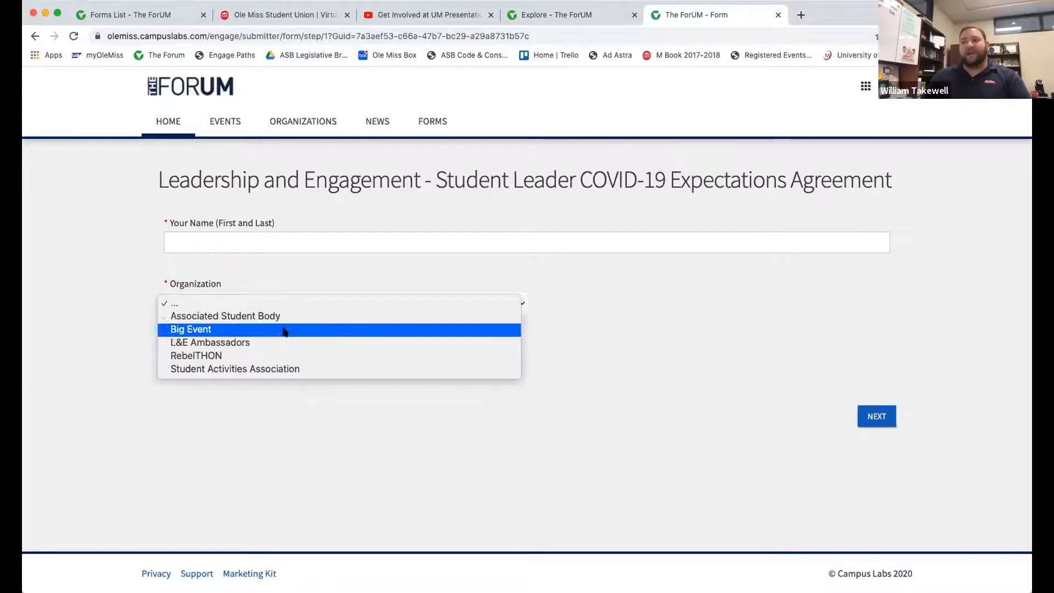
pyautogui.click(283, 417)
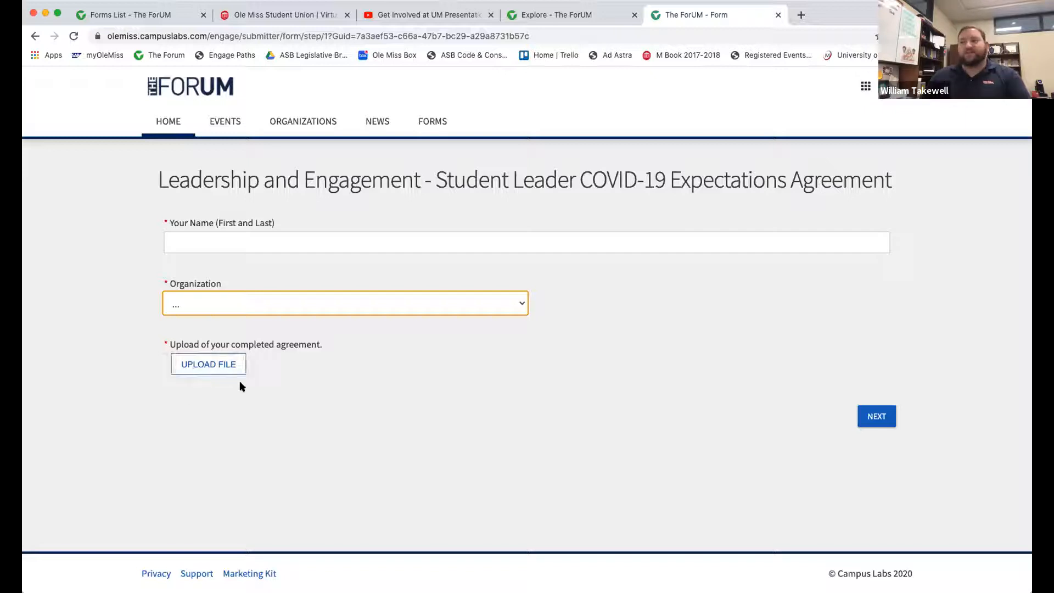
# Go back to the forms list and close the agreement form's share dialog
pyautogui.click(586, 14)
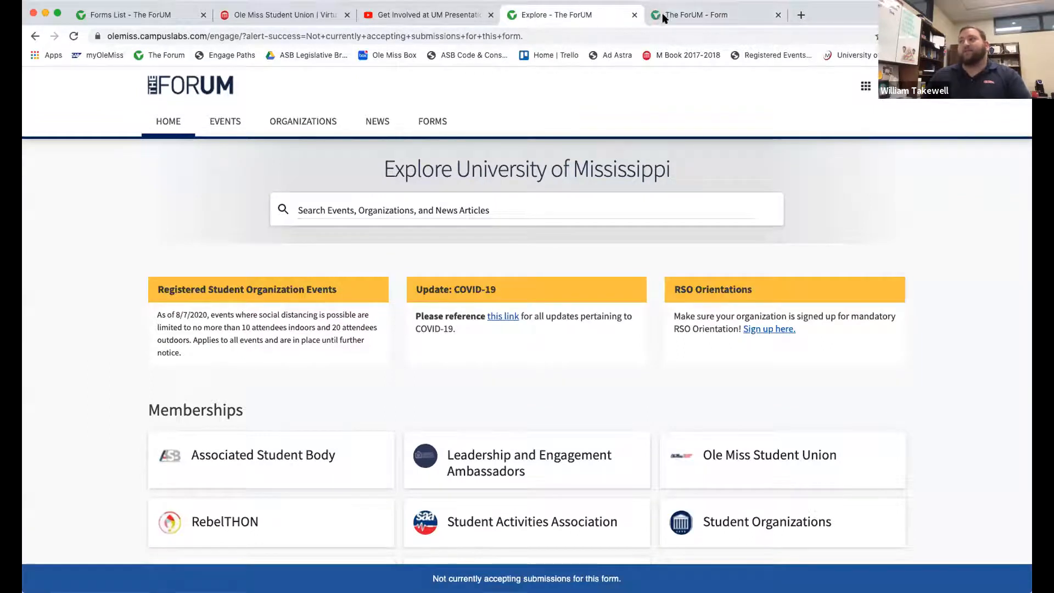
pyautogui.click(140, 14)
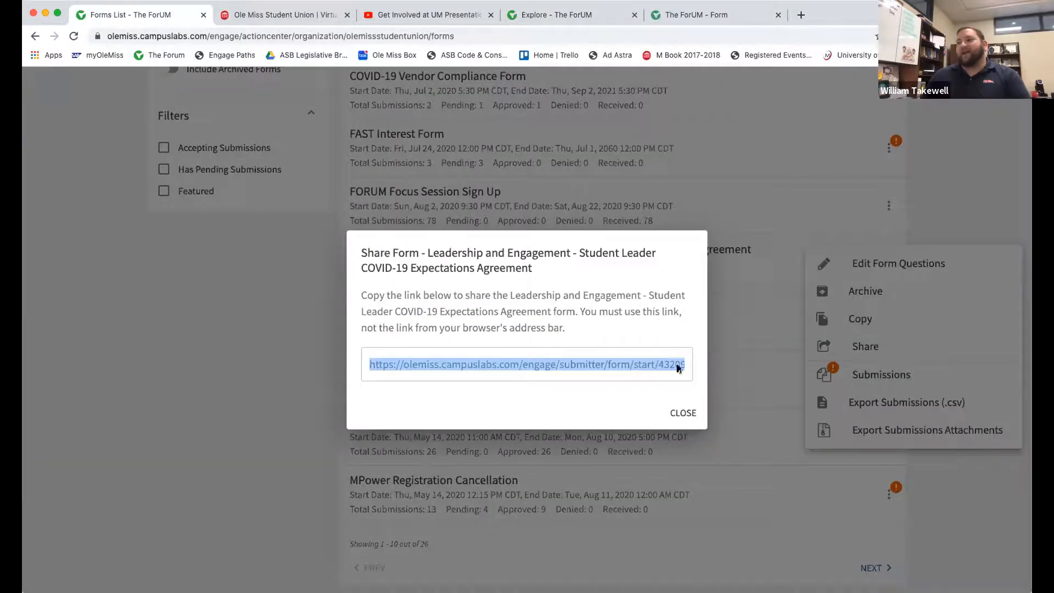
pyautogui.click(683, 412)
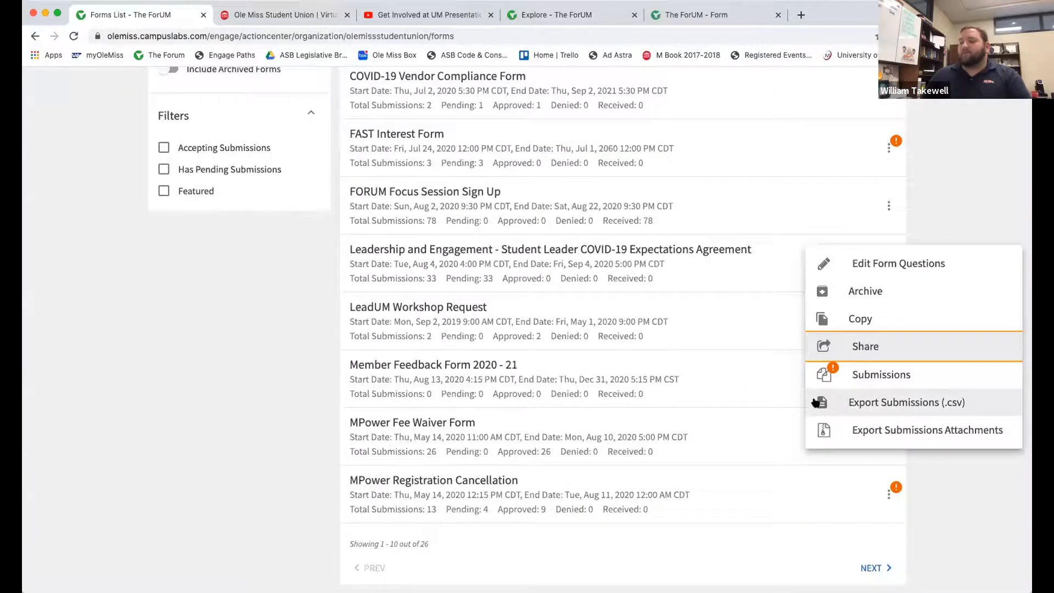
# Export the COVID-19 Expectations Agreement submissions as a .csv file, then download it from My Downloads and open it in Excel
pyautogui.click(901, 405)
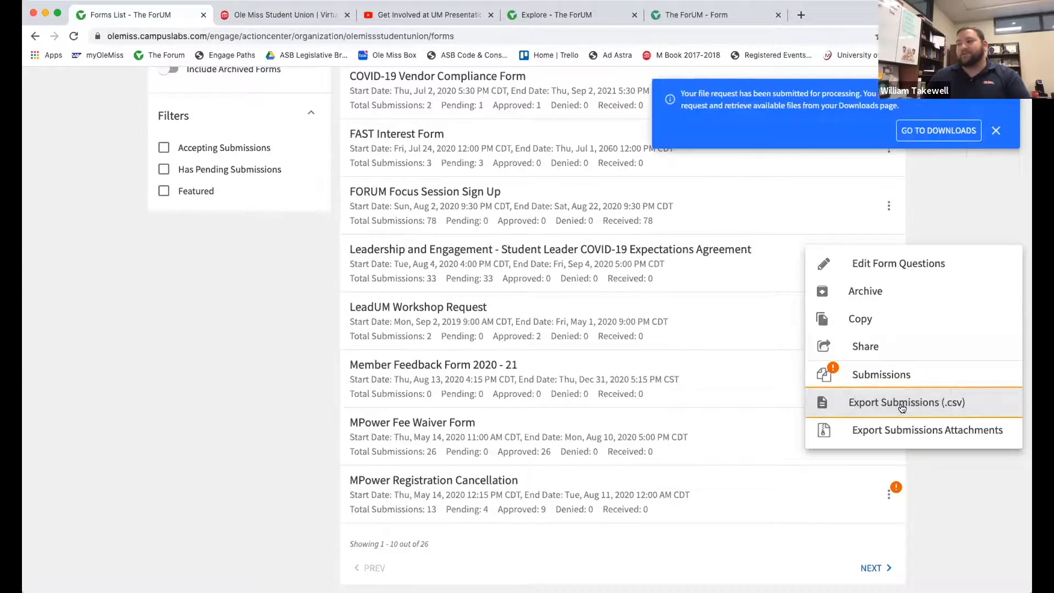
pyautogui.click(936, 153)
pyautogui.click(871, 235)
pyautogui.click(86, 578)
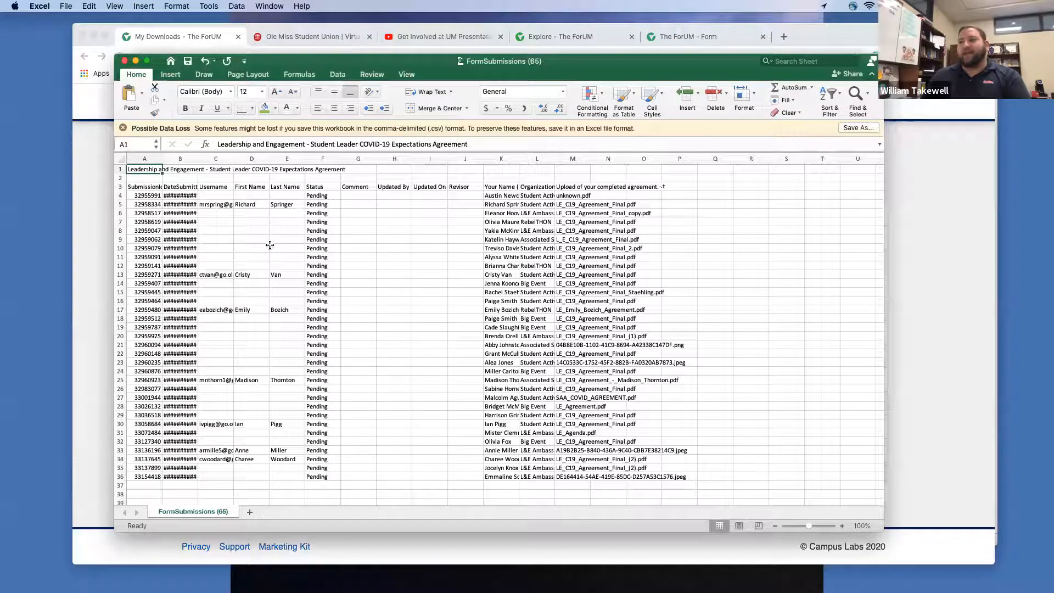
# Look over the exported agreement submissions in the spreadsheet and close the workbook
pyautogui.click(270, 245)
pyautogui.scroll(-2, 387, 232)
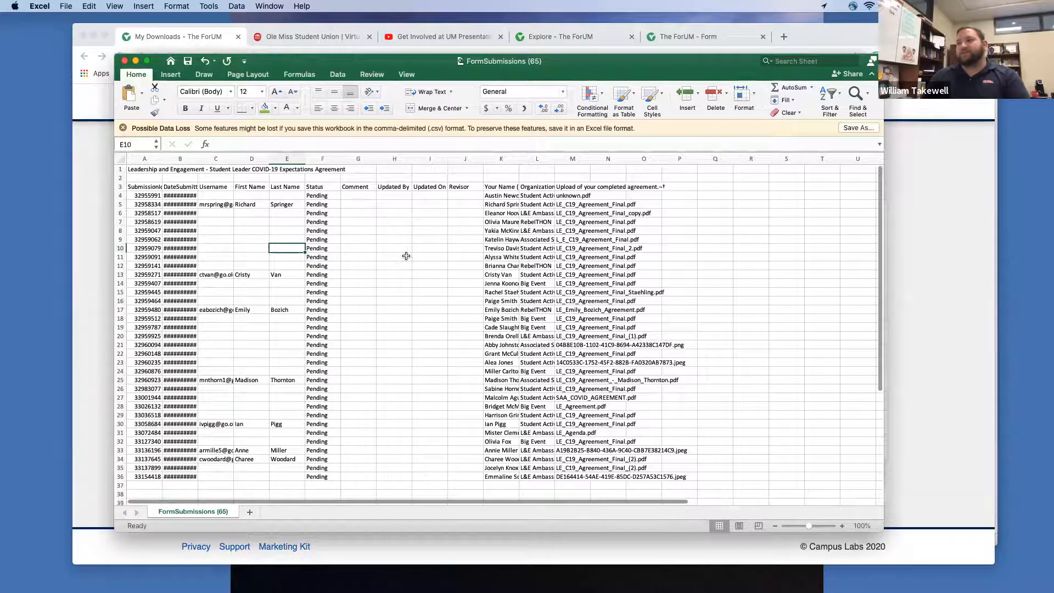
pyautogui.scroll(2, 607, 196)
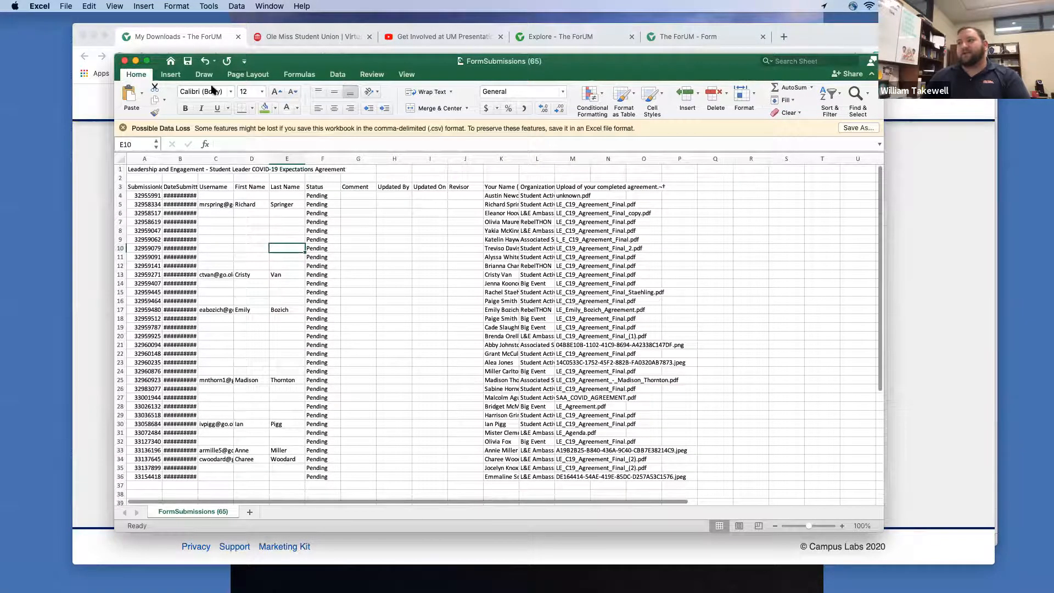
pyautogui.click(124, 61)
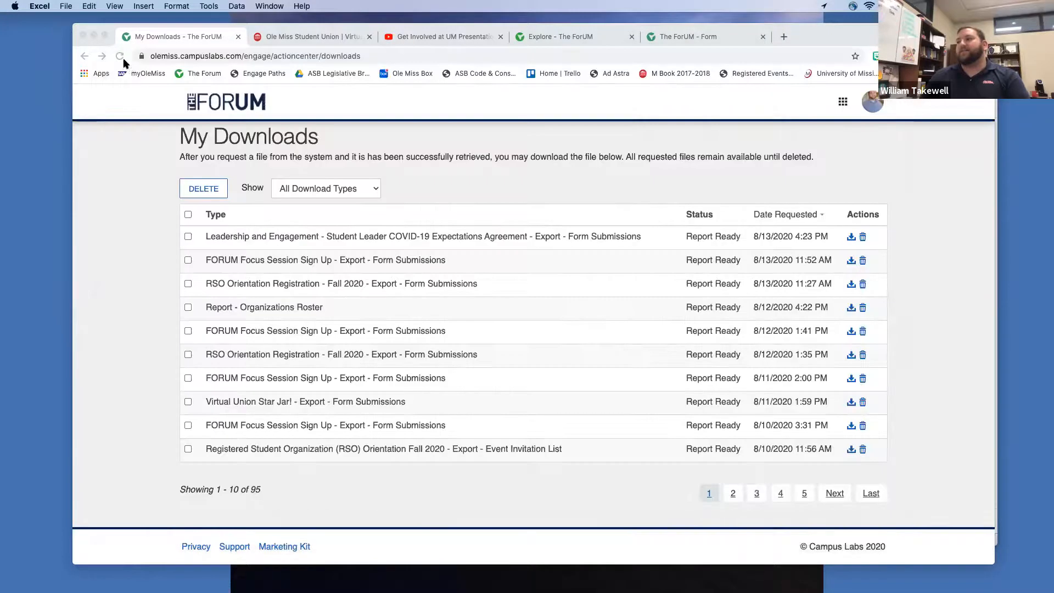
# Return to the forms list, export the COVID-19 Expectations Agreement form's submission attachments, and check the request in My Downloads
pyautogui.click(83, 57)
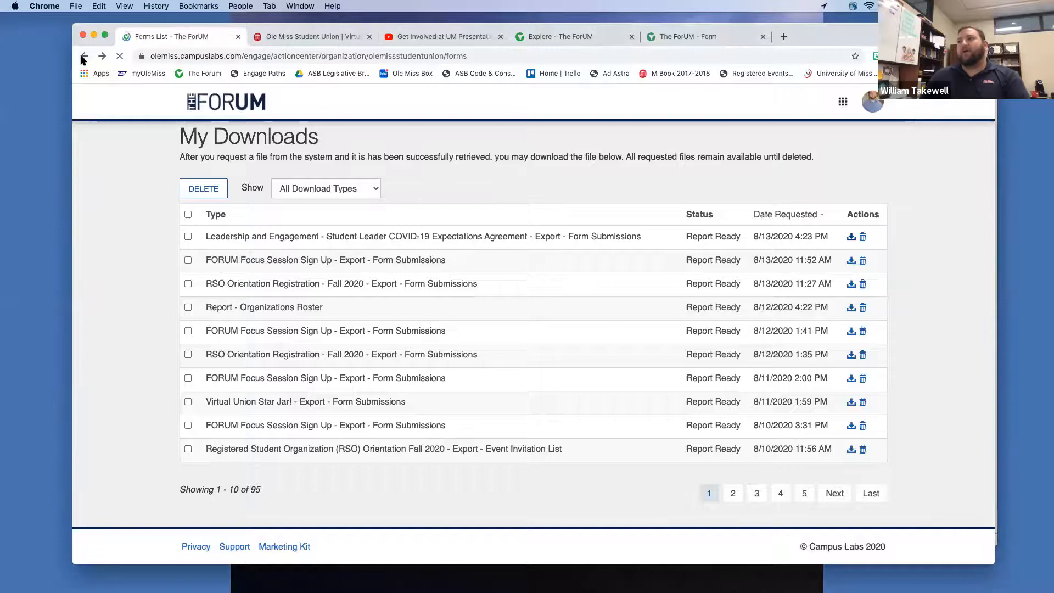
pyautogui.scroll(-5, 827, 418)
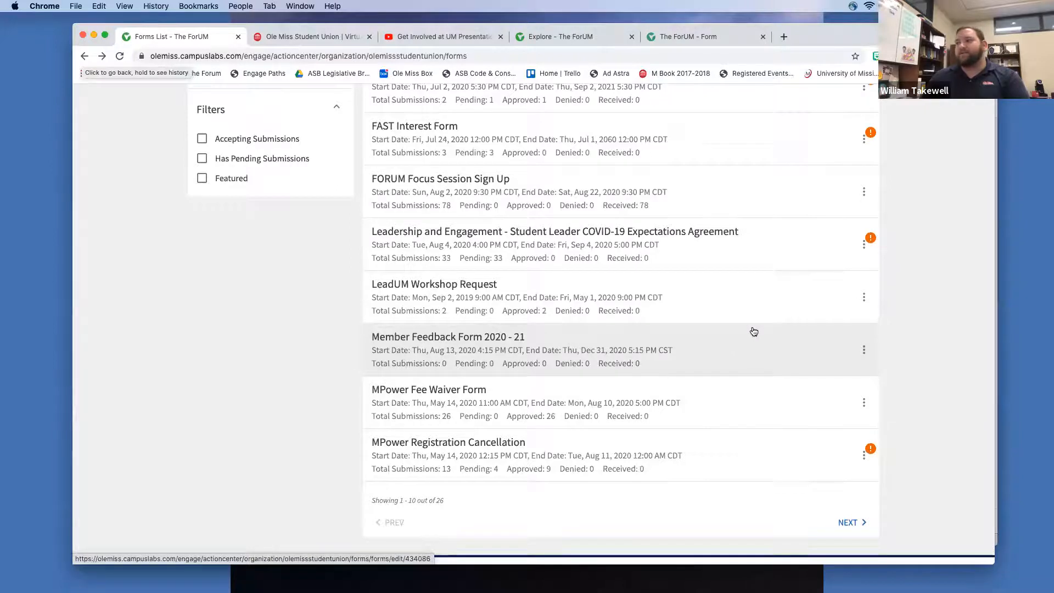
pyautogui.scroll(1, 851, 288)
pyautogui.click(864, 296)
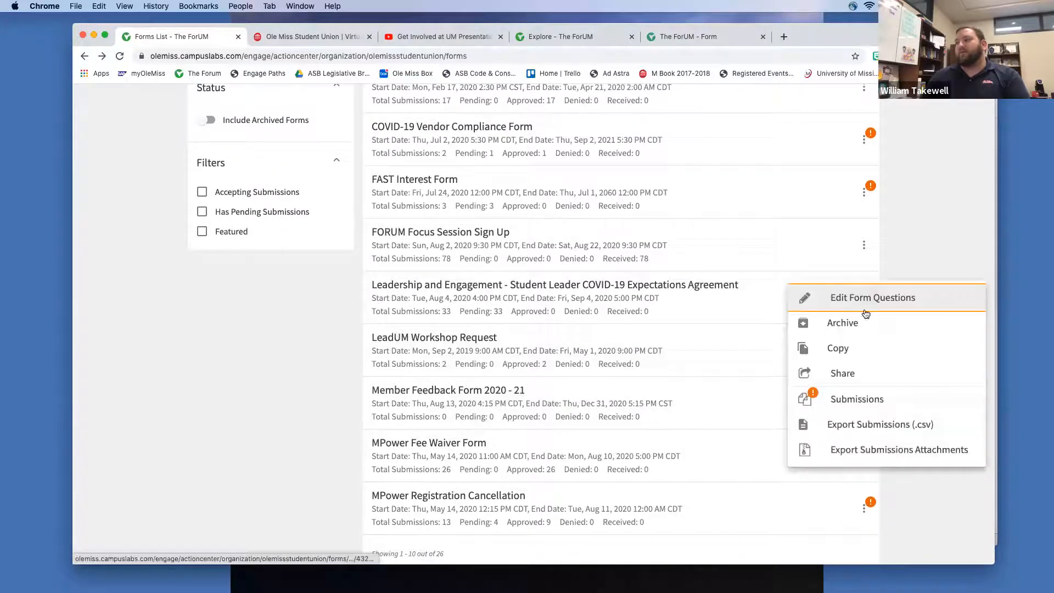
pyautogui.click(851, 452)
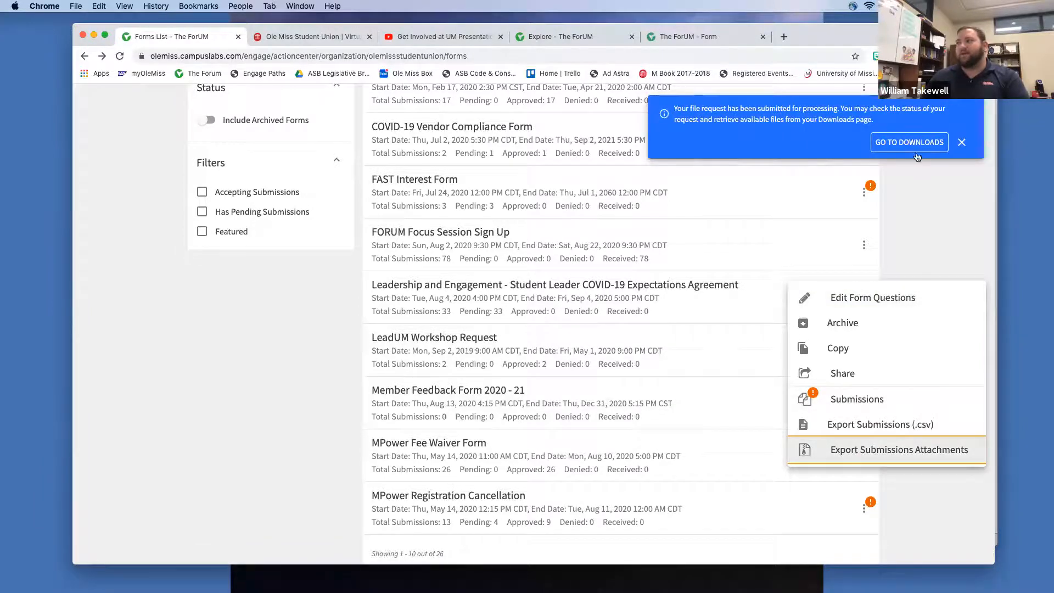
pyautogui.click(912, 144)
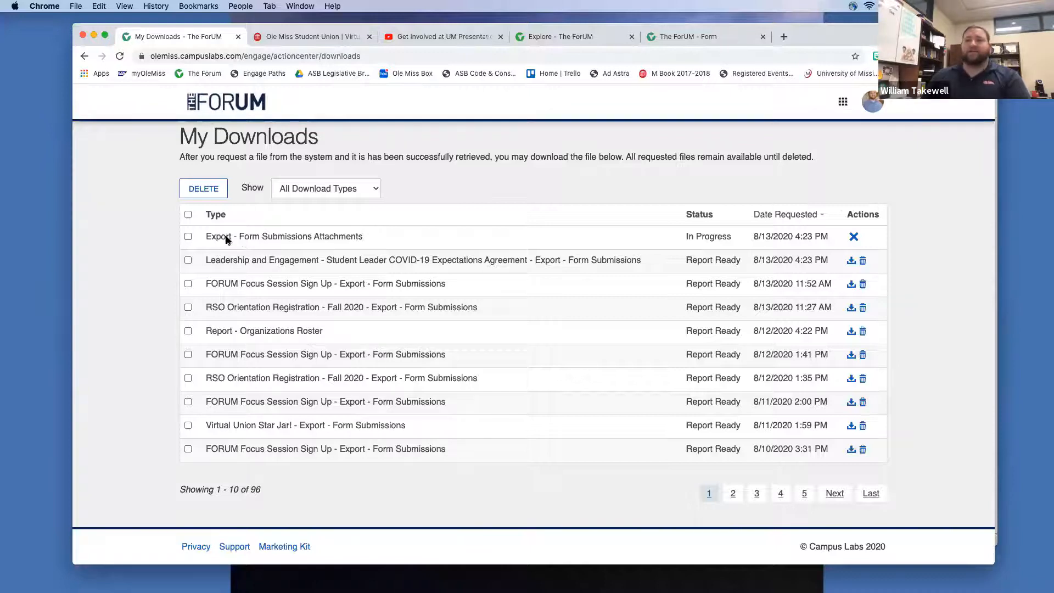
# Go back to the forms list and browse the organization's forms on its first and second pages
pyautogui.click(85, 57)
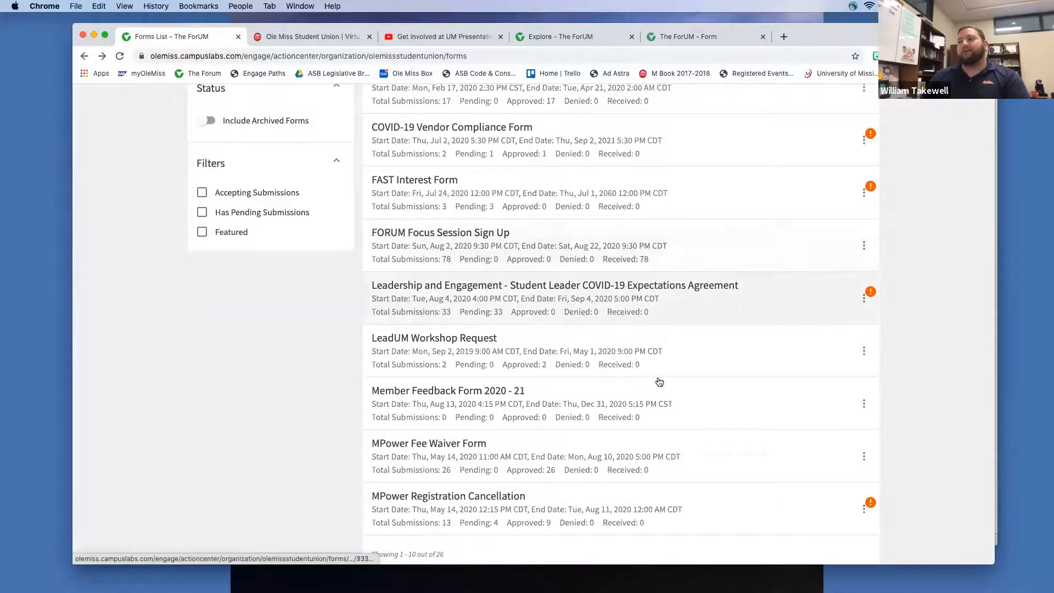
pyautogui.scroll(-3, 658, 381)
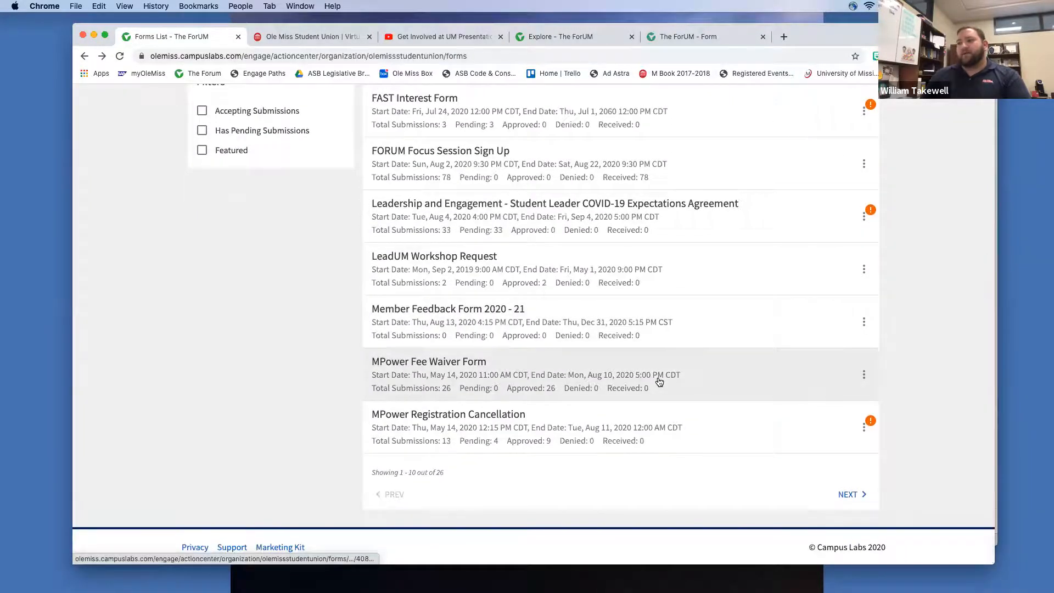
pyautogui.scroll(5, 656, 383)
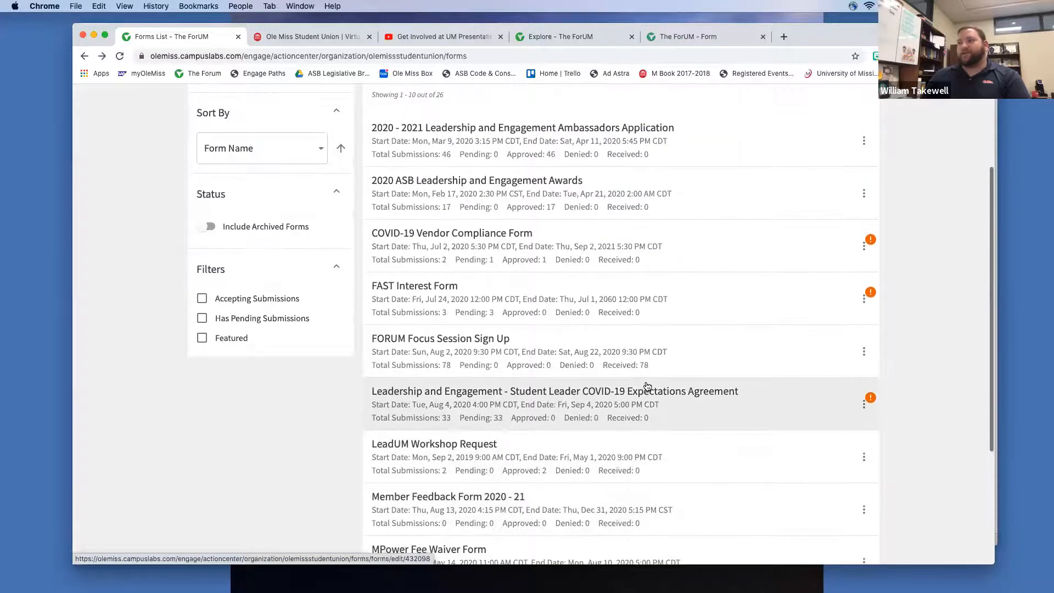
pyautogui.scroll(3, 647, 386)
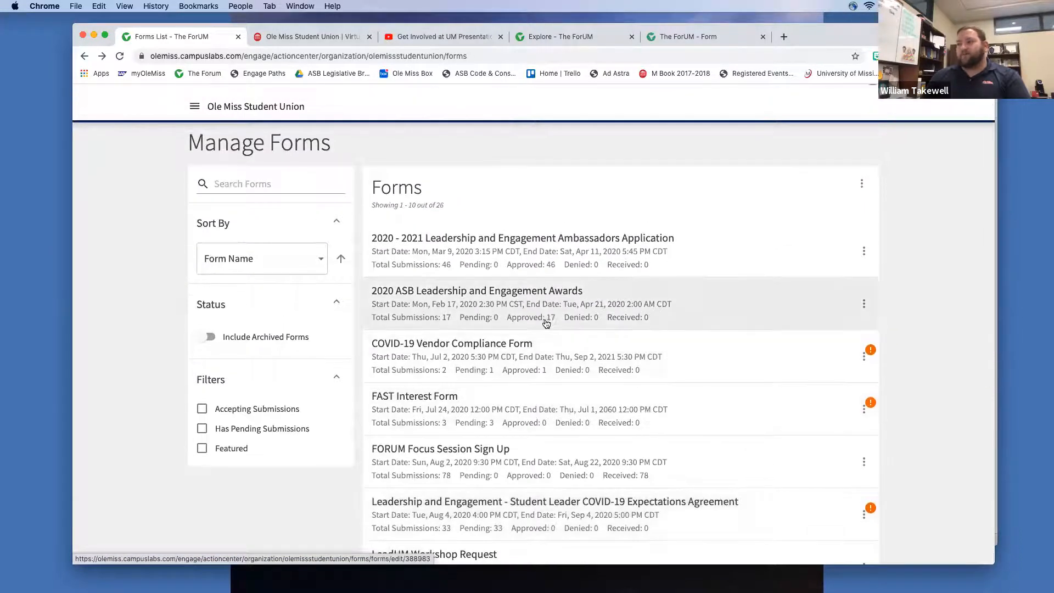
pyautogui.scroll(-8, 580, 347)
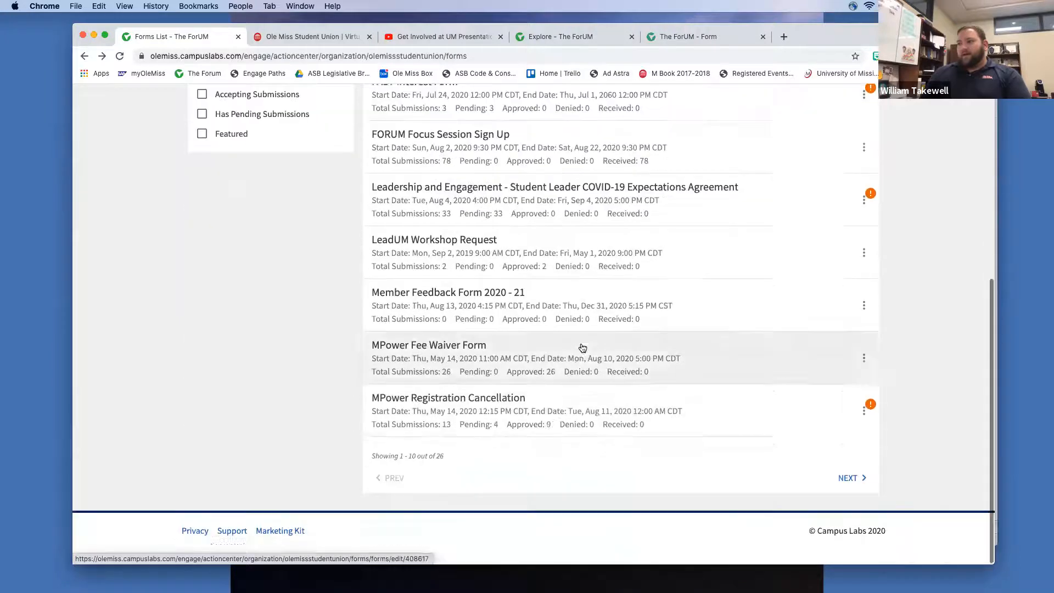
pyautogui.click(864, 495)
pyautogui.scroll(-10, 573, 401)
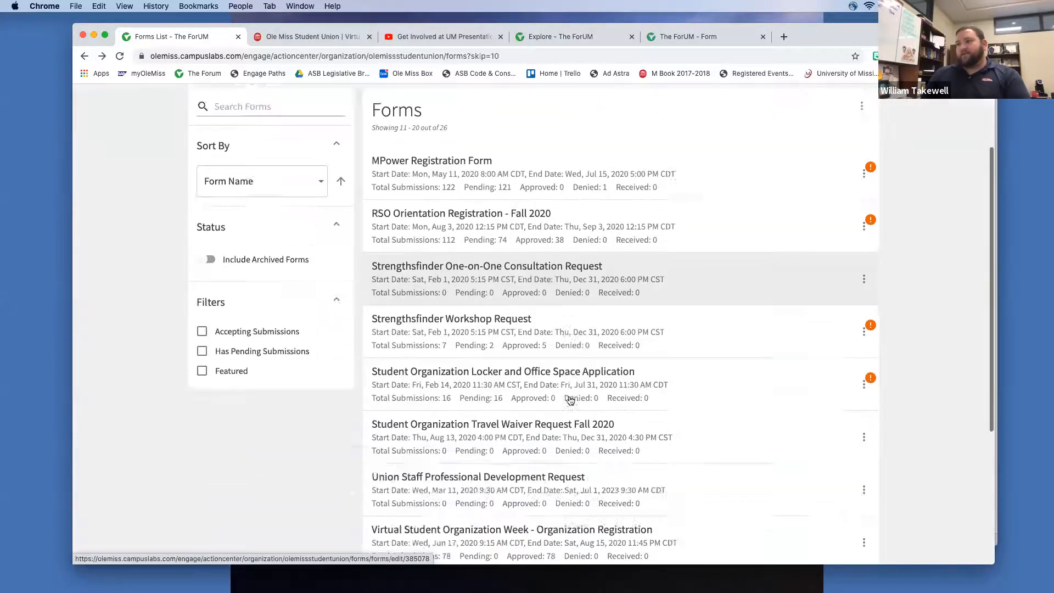
pyautogui.scroll(5, 575, 395)
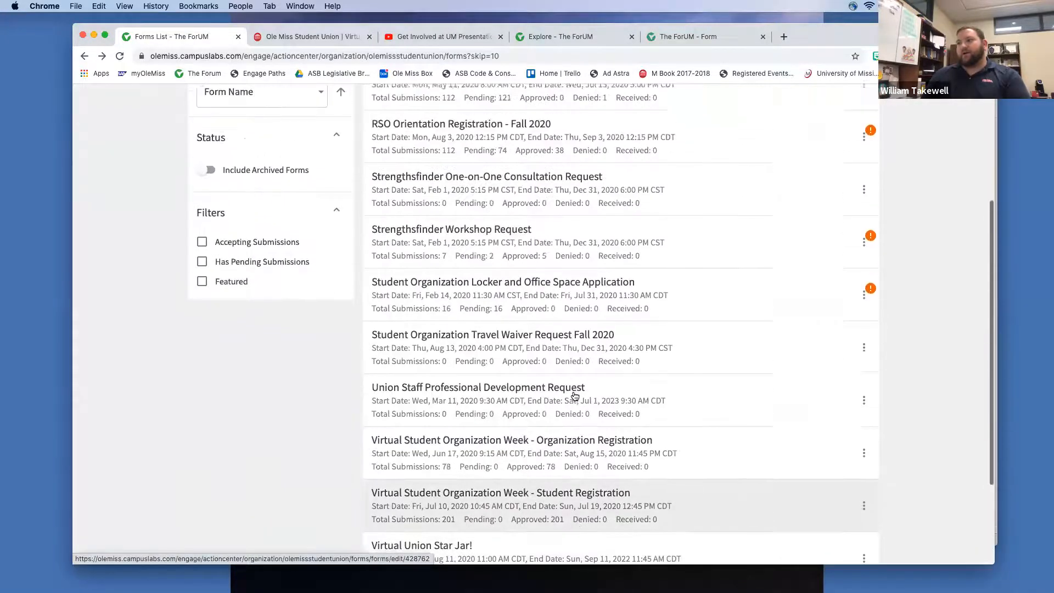
pyautogui.scroll(-5, 574, 395)
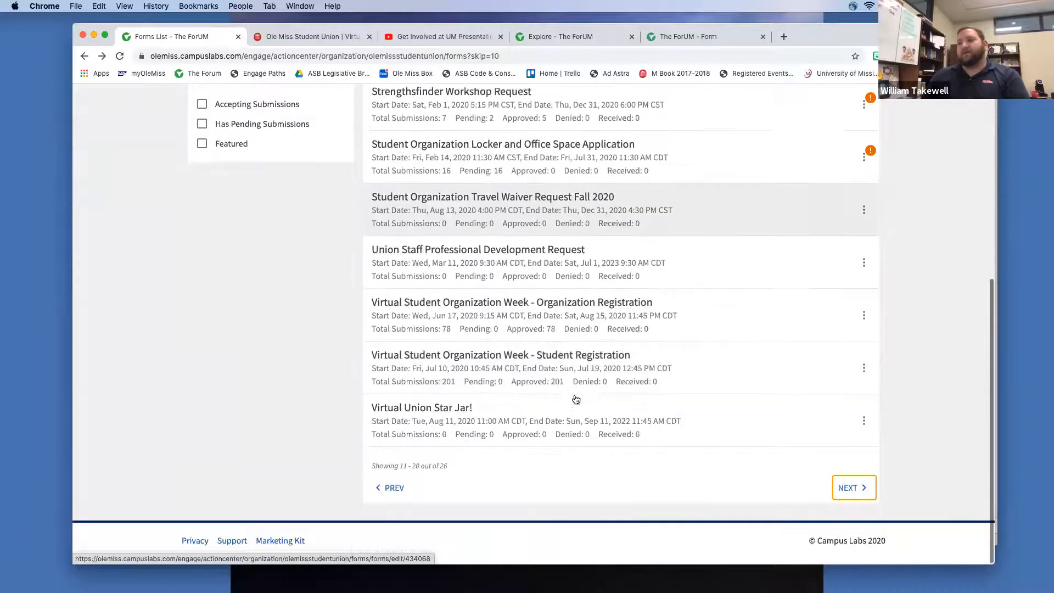
pyautogui.click(386, 494)
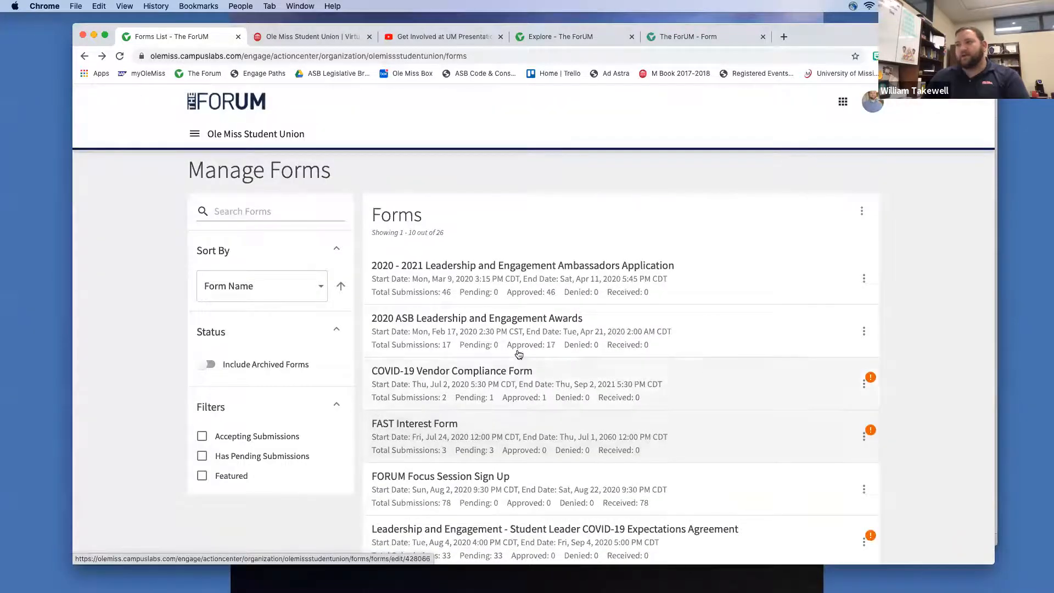
pyautogui.scroll(-6, 476, 351)
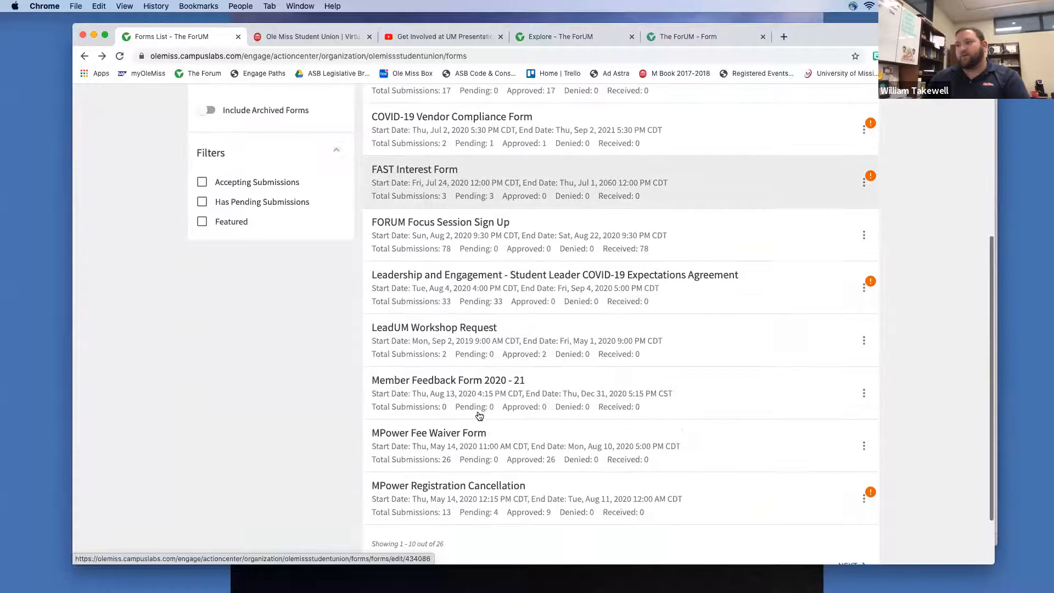
pyautogui.scroll(6, 479, 415)
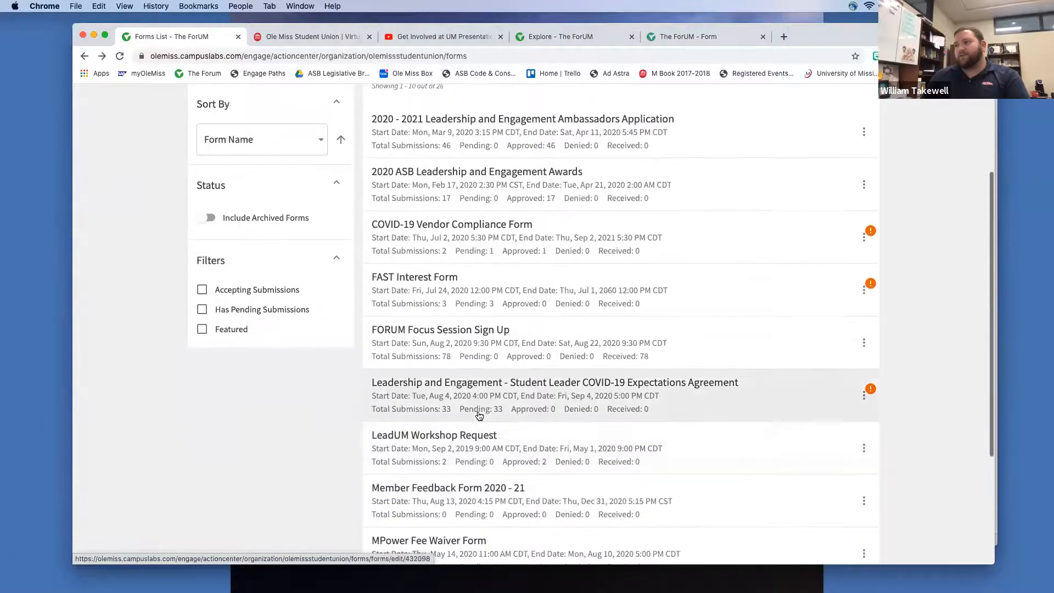
# Open the 2020 - 2021 Leadership and Engagement Ambassadors Application, review its properties, and continue past the submissions warning to its page list
pyautogui.click(558, 277)
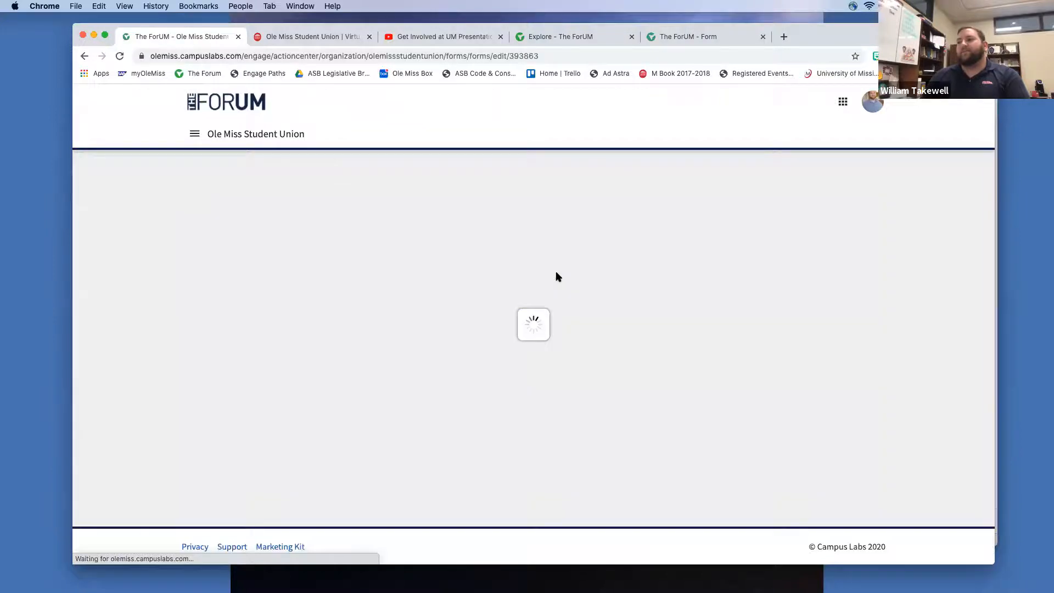
pyautogui.scroll(-1, 511, 354)
pyautogui.scroll(-10, 510, 353)
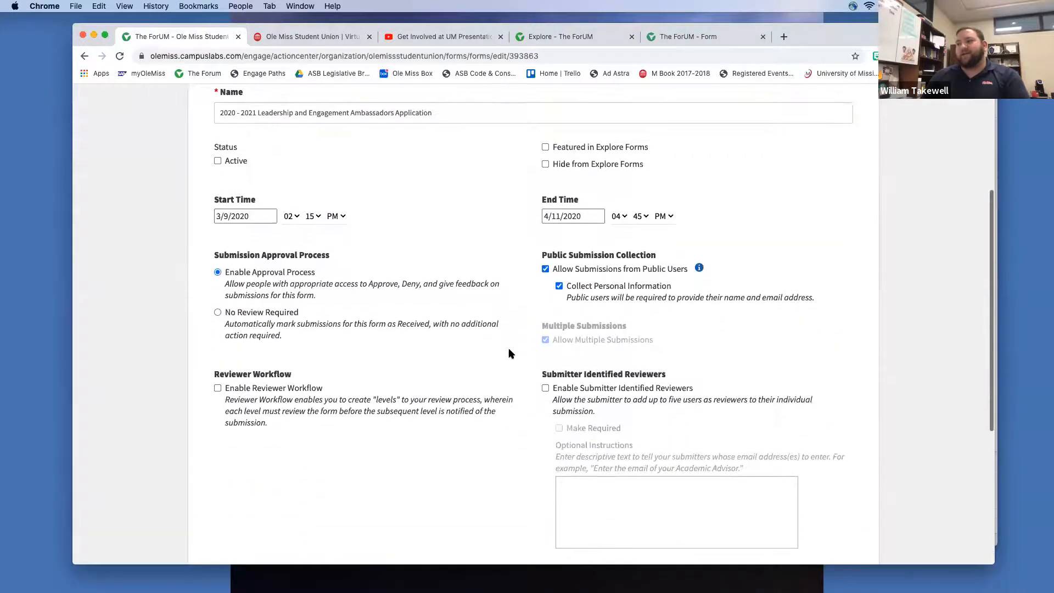
pyautogui.scroll(10, 615, 411)
pyautogui.scroll(-7, 600, 401)
pyautogui.scroll(-3, 540, 396)
pyautogui.click(801, 487)
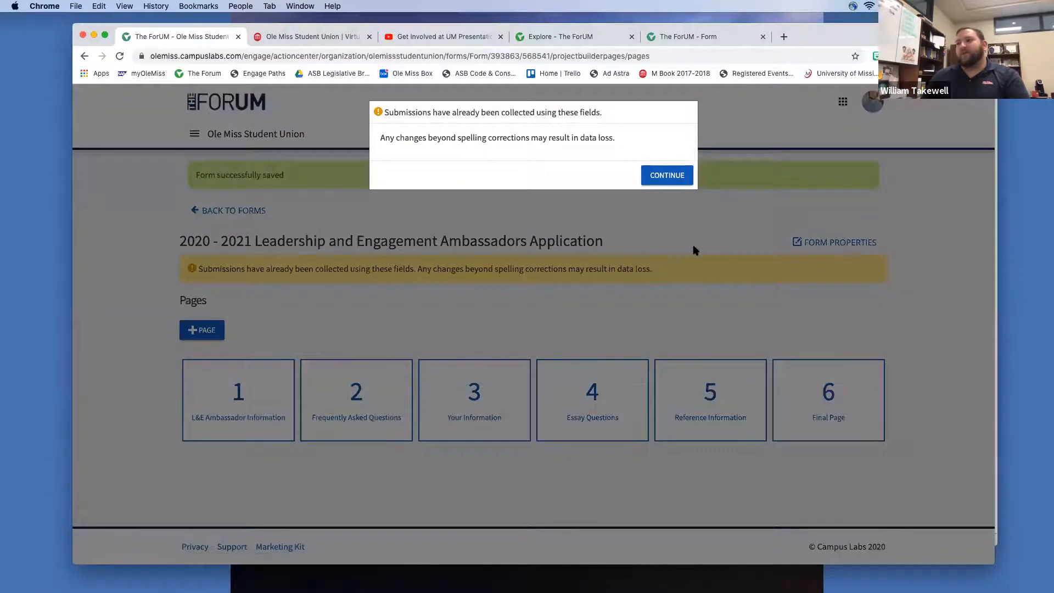
pyautogui.click(668, 176)
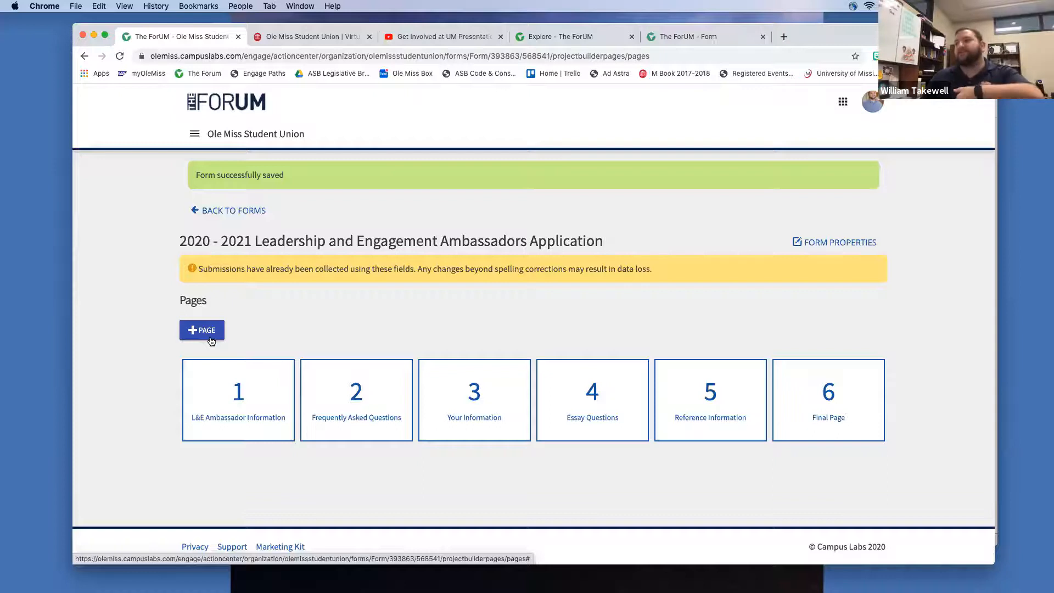
# Reopen the Ambassadors Application's form properties to review them, and continue back to its page list
pyautogui.moveTo(262, 371)
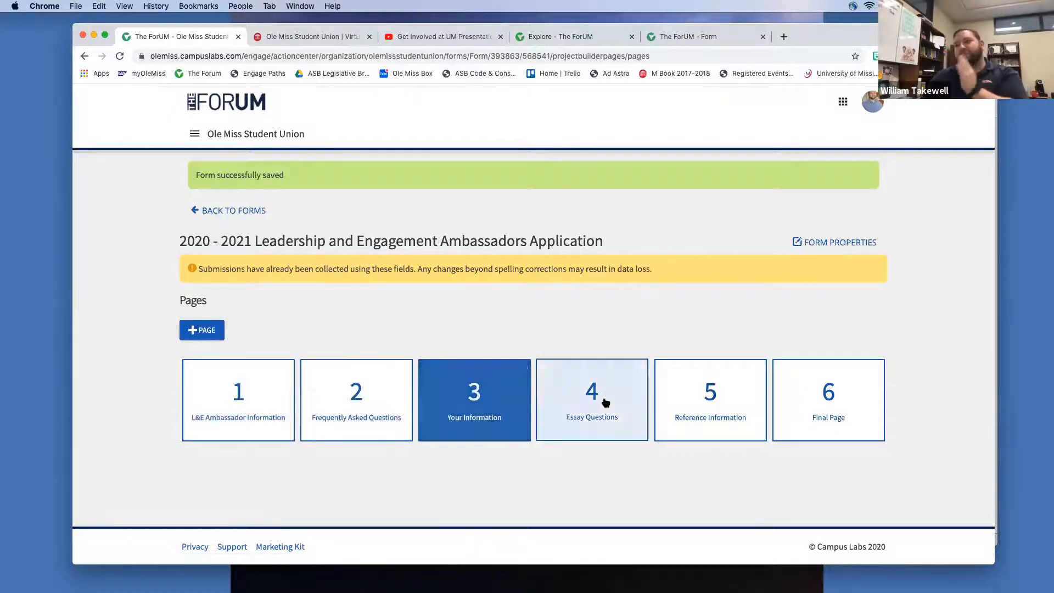
pyautogui.click(835, 244)
pyautogui.scroll(-10, 496, 306)
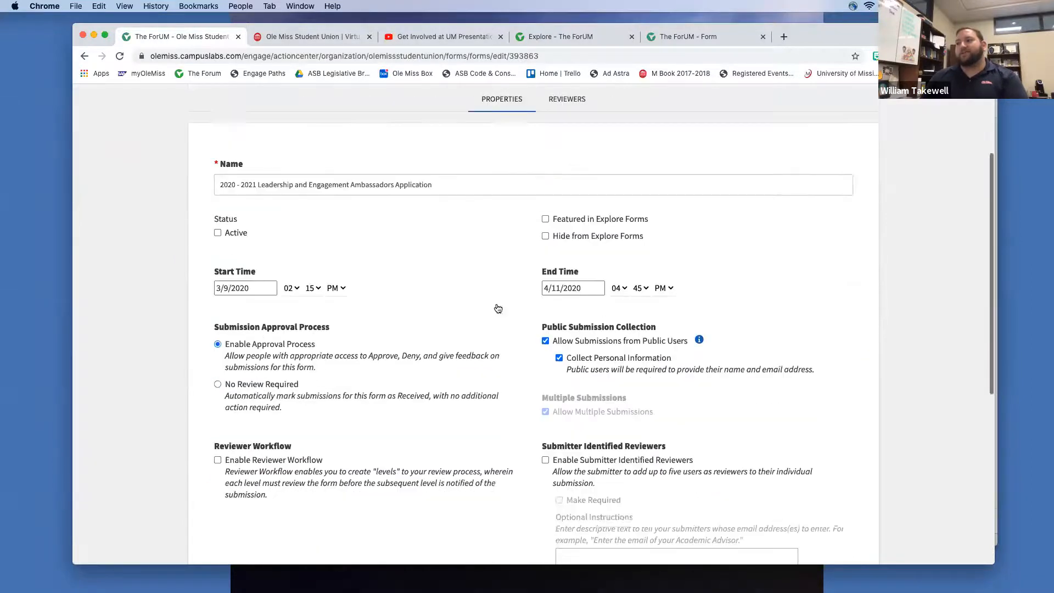
pyautogui.click(822, 484)
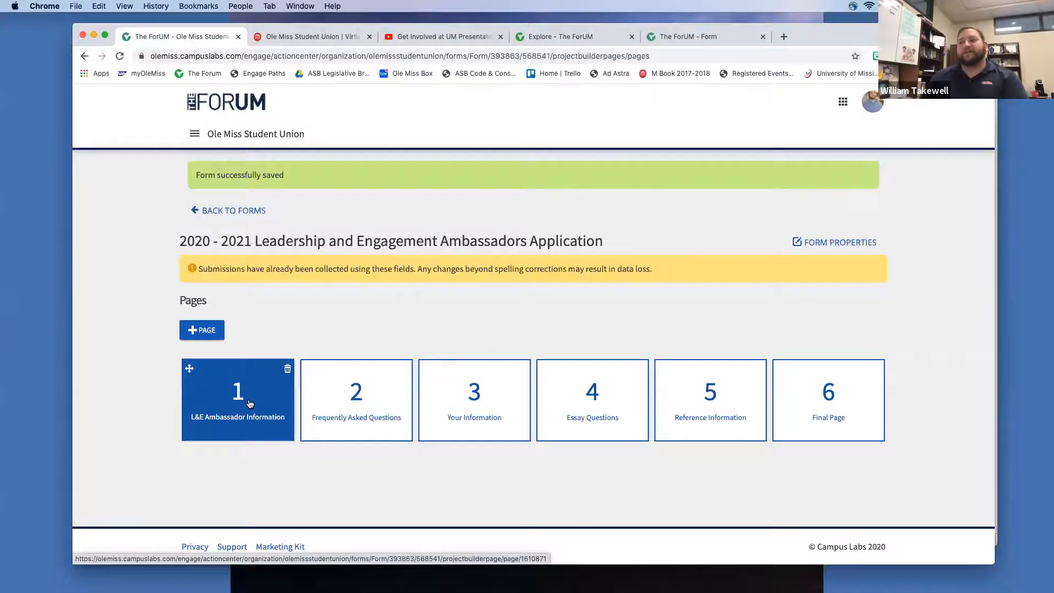
# Open page 1, L&E Ambassador Information, and look over its program description, important dates and agreement question
pyautogui.scroll(-8, 305, 380)
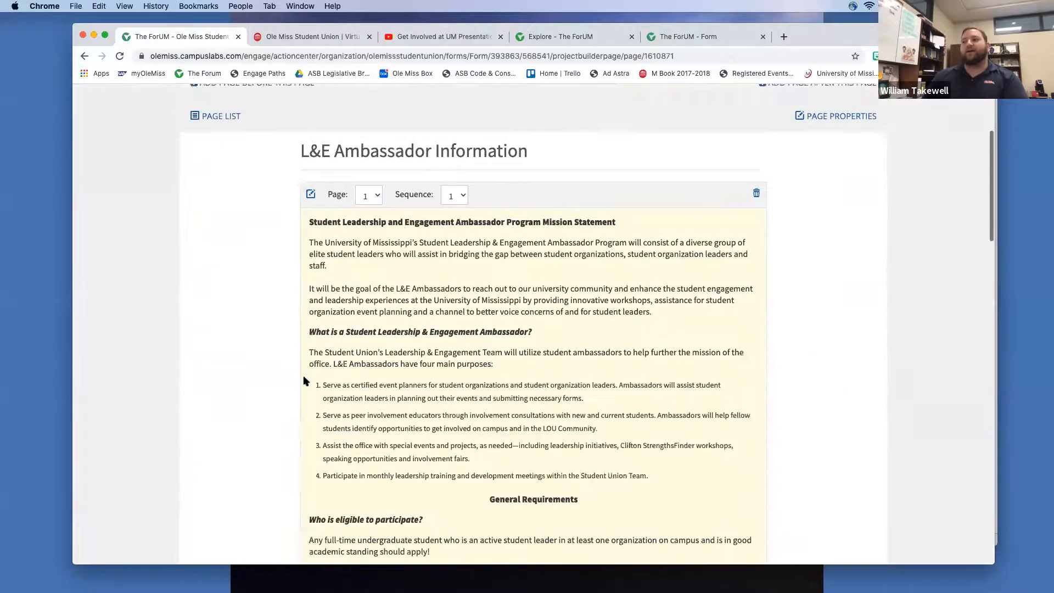
pyautogui.scroll(-15, 304, 381)
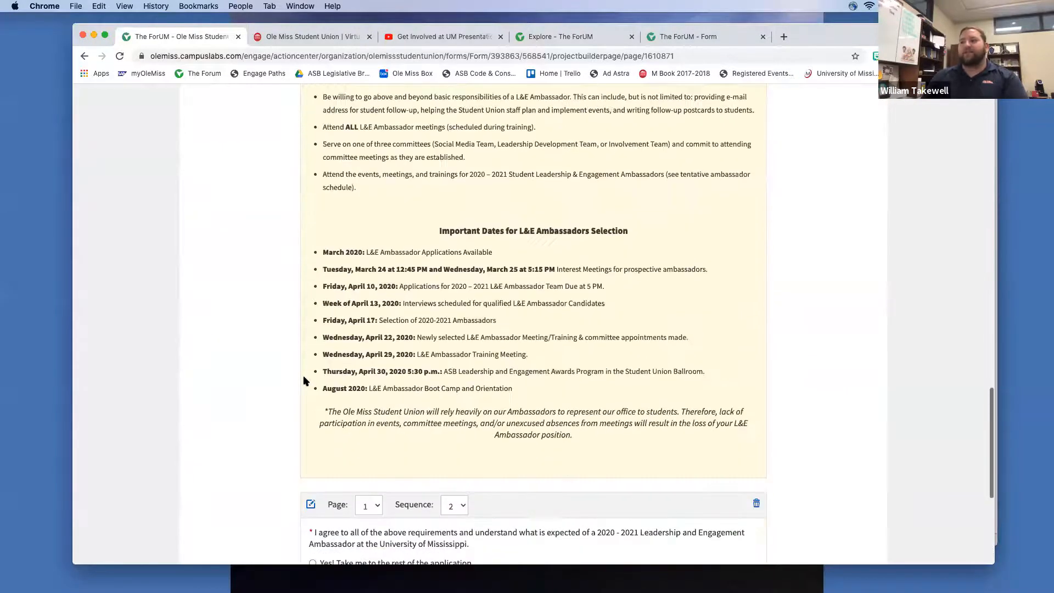
pyautogui.scroll(-1, 304, 381)
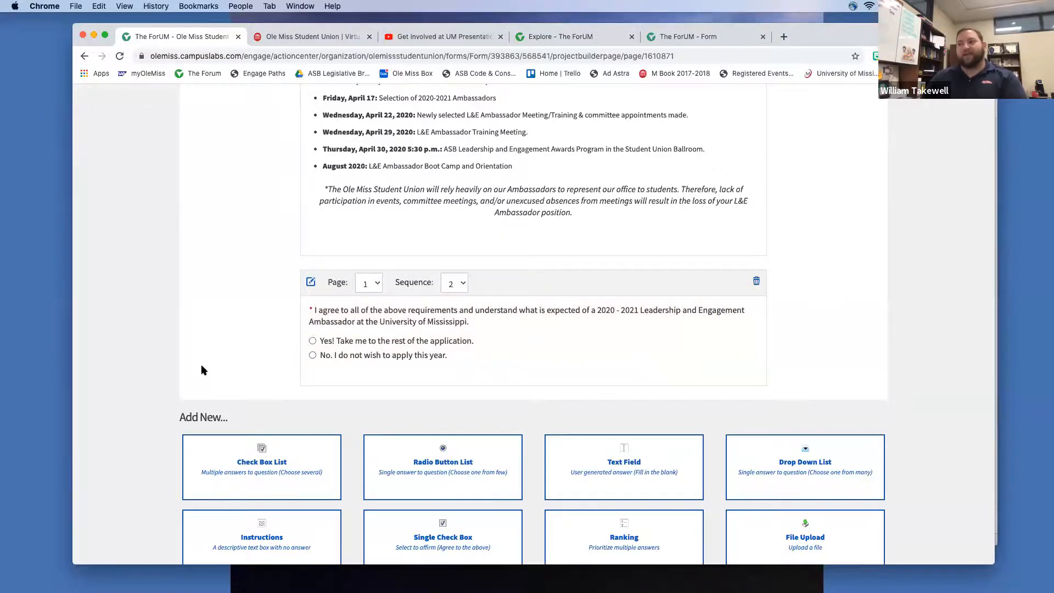
pyautogui.scroll(20, 201, 364)
pyautogui.scroll(3, 203, 373)
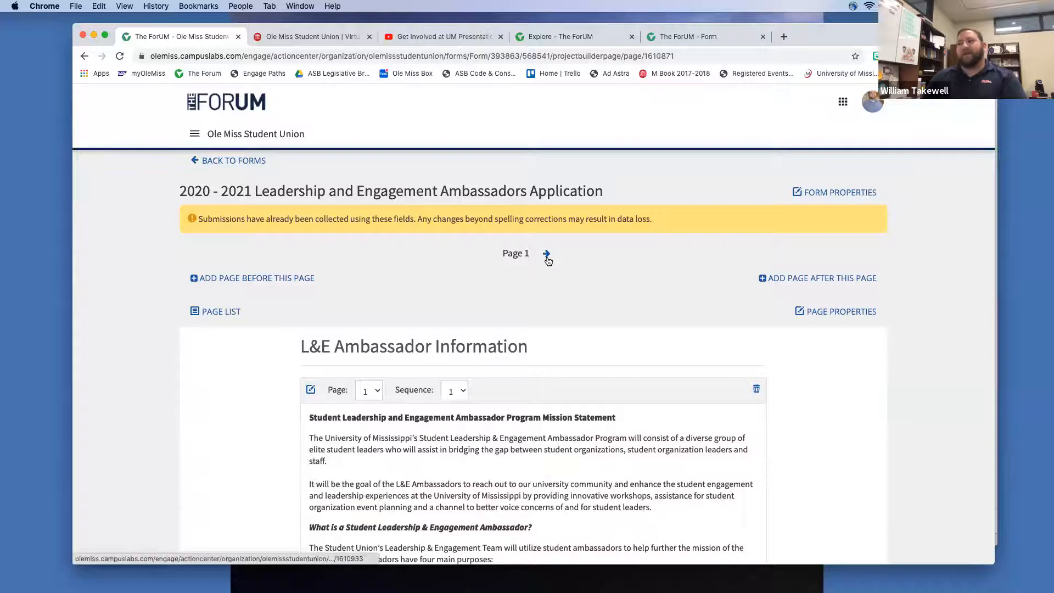
# Advance to page 2, Frequently Asked Questions, and examine its instruction text and the open question for applicants
pyautogui.scroll(-10, 658, 325)
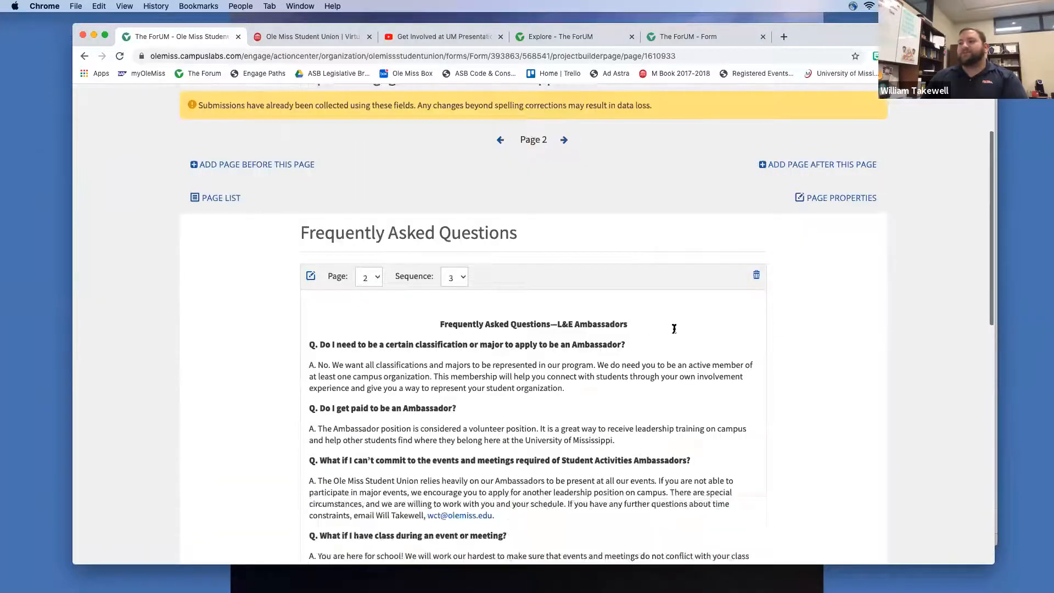
pyautogui.scroll(-3, 675, 333)
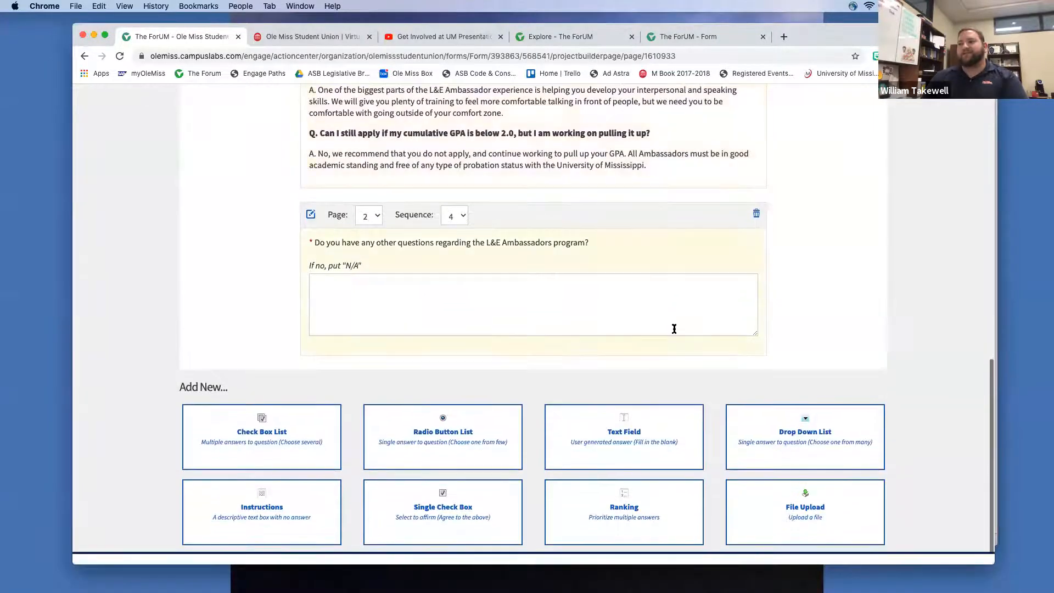
pyautogui.scroll(6, 675, 333)
pyautogui.scroll(-5, 675, 333)
pyautogui.scroll(-5, 675, 332)
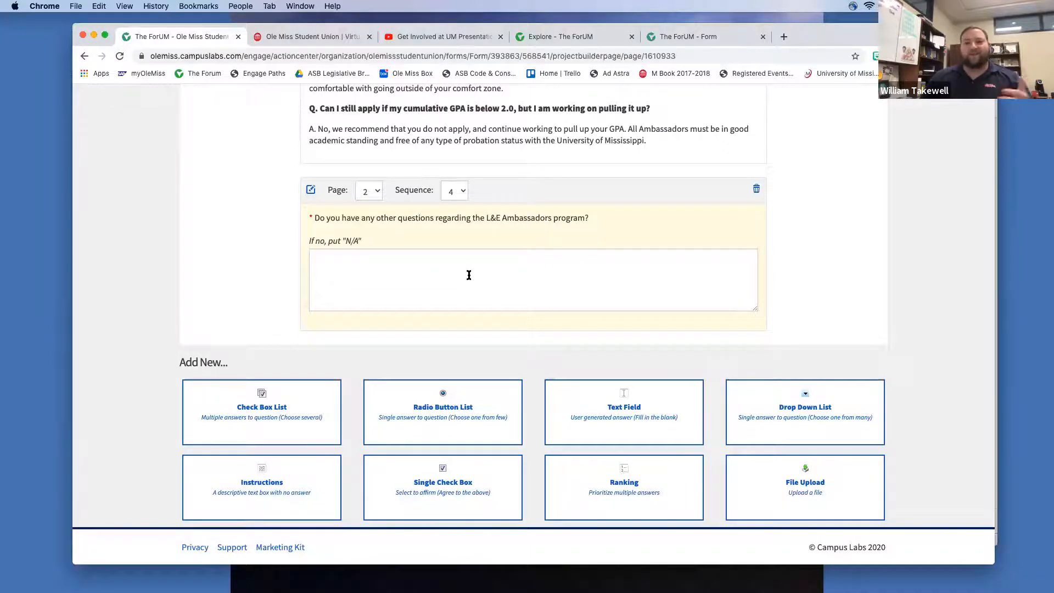
pyautogui.scroll(15, 457, 263)
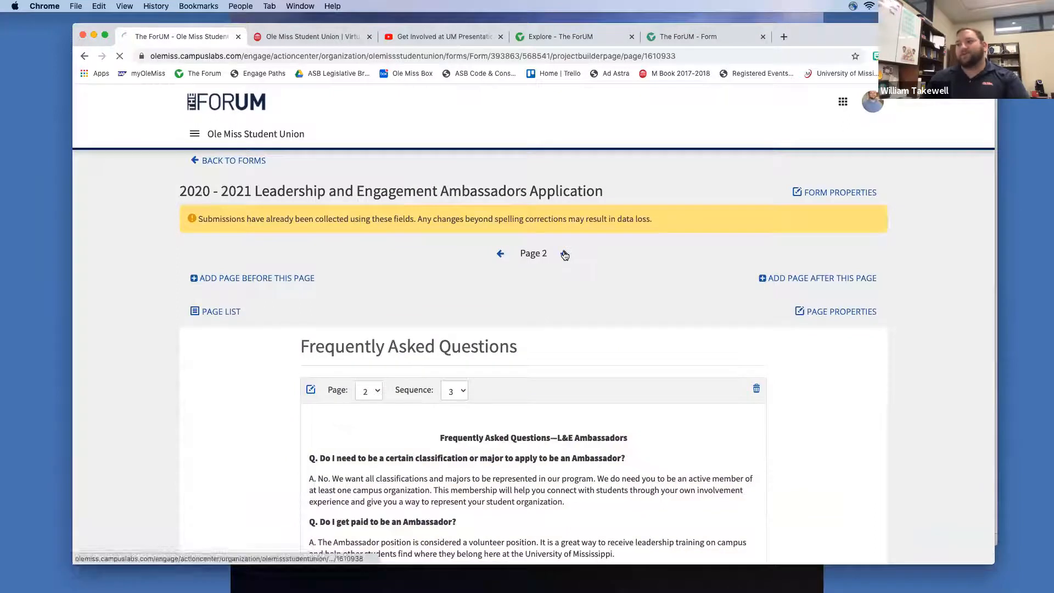
# Advance to page 3, Your Information, and examine its applicant detail fields and resume upload question
pyautogui.scroll(-1, 573, 281)
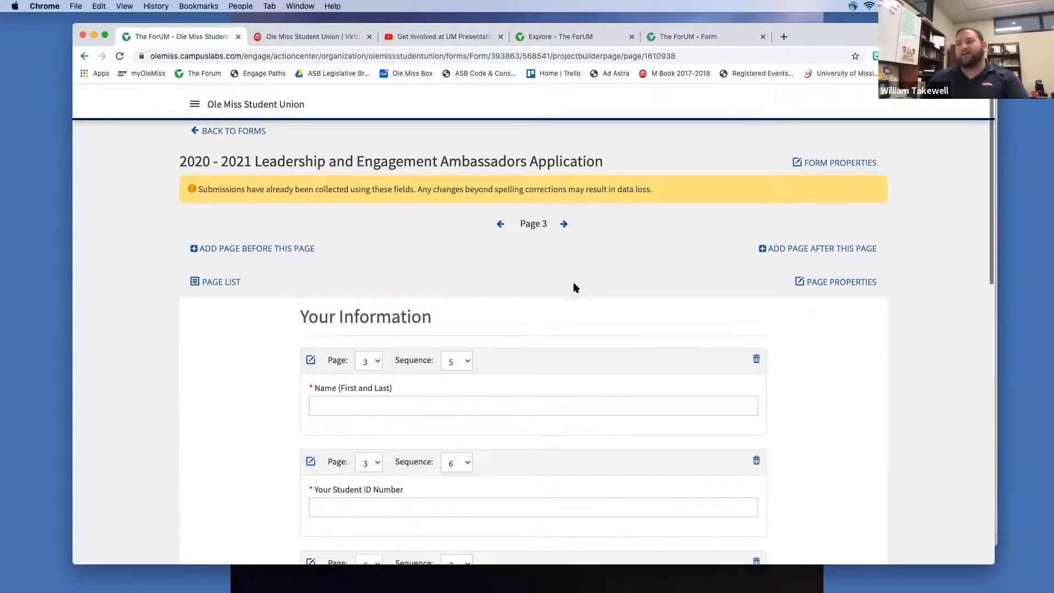
pyautogui.scroll(-15, 573, 282)
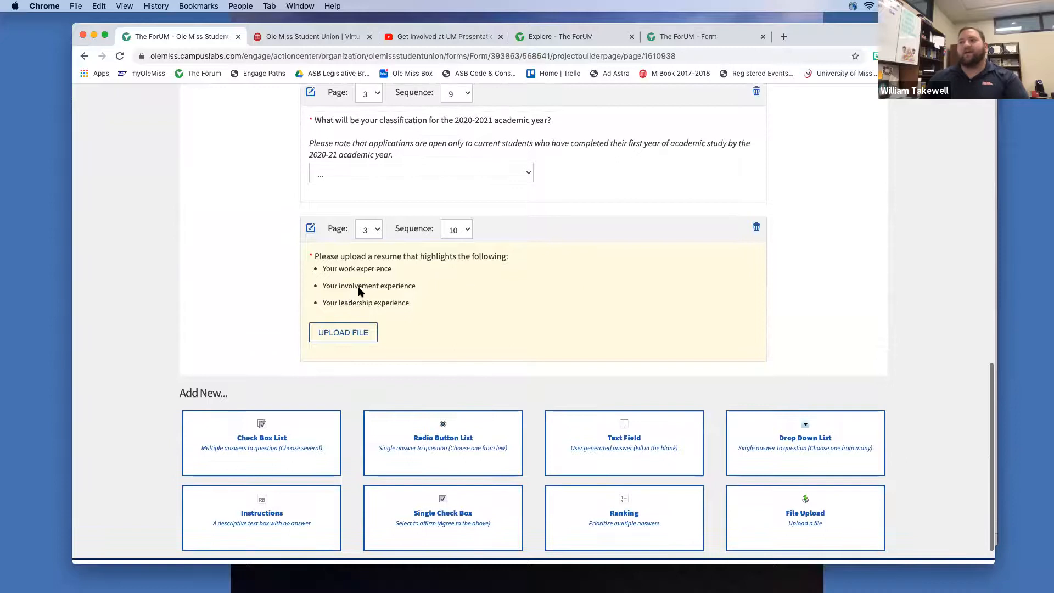
pyautogui.scroll(4, 301, 298)
pyautogui.scroll(-5, 304, 296)
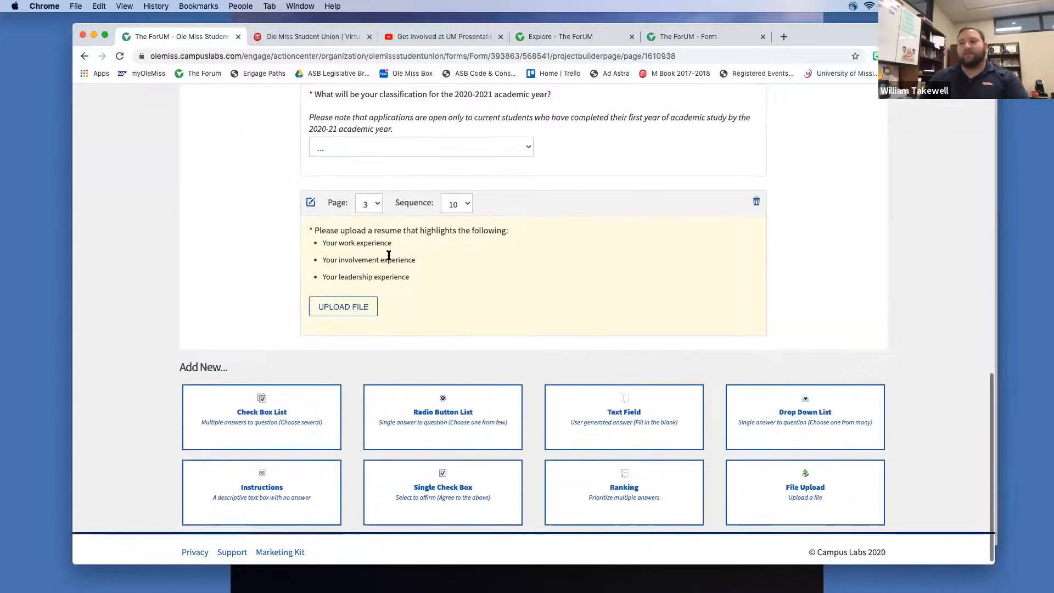
pyautogui.scroll(20, 435, 242)
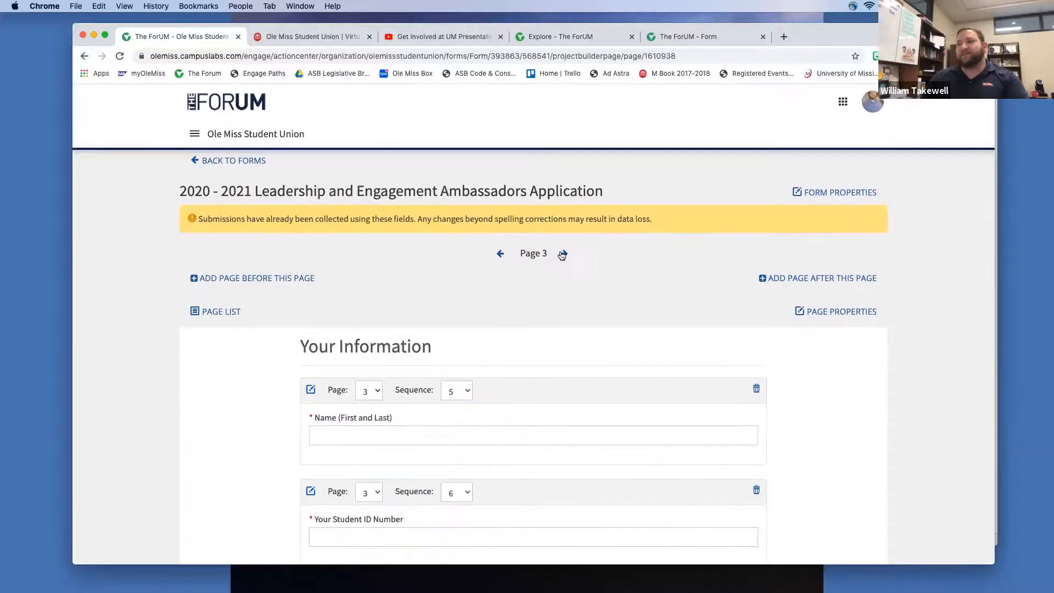
# Advance to page 4, Essay Questions, look over its long-answer fields, and move on to page 5, Reference Information
pyautogui.click(563, 254)
pyautogui.scroll(-2, 590, 274)
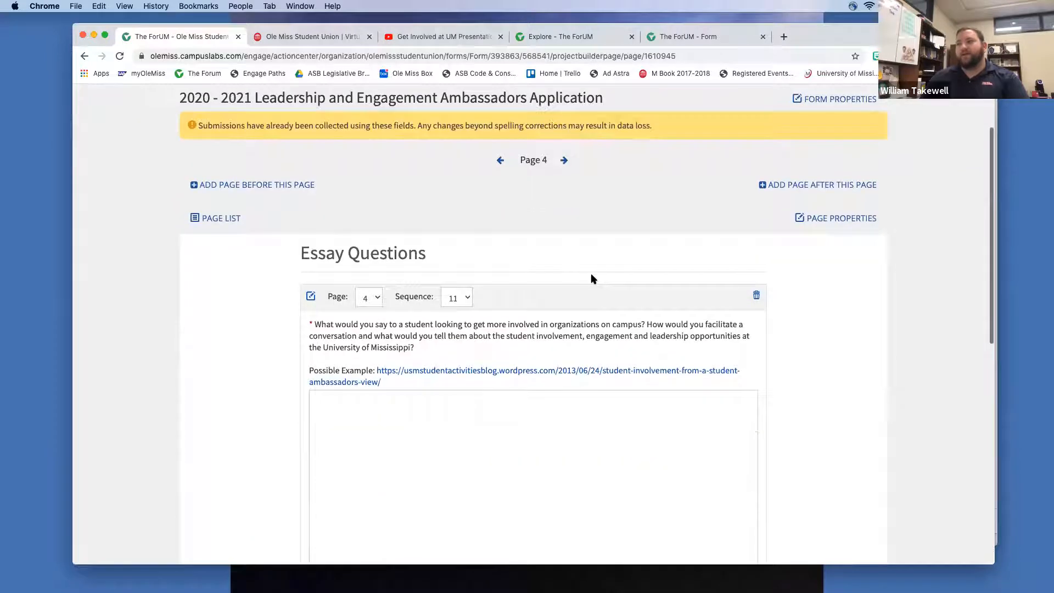
pyautogui.scroll(-4, 592, 278)
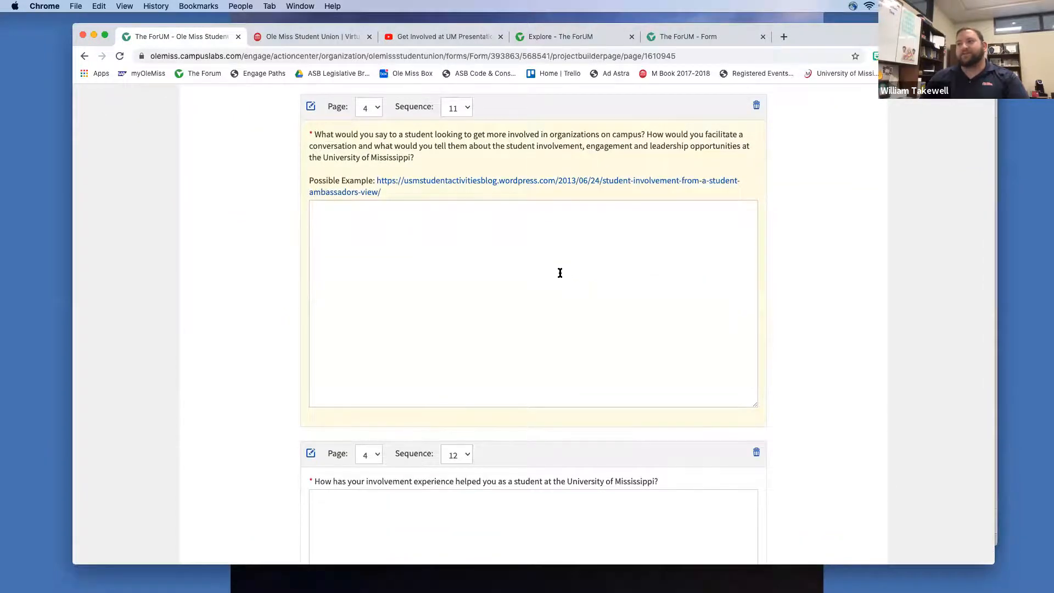
pyautogui.scroll(-2, 560, 272)
pyautogui.scroll(1, 559, 273)
pyautogui.scroll(-2, 413, 202)
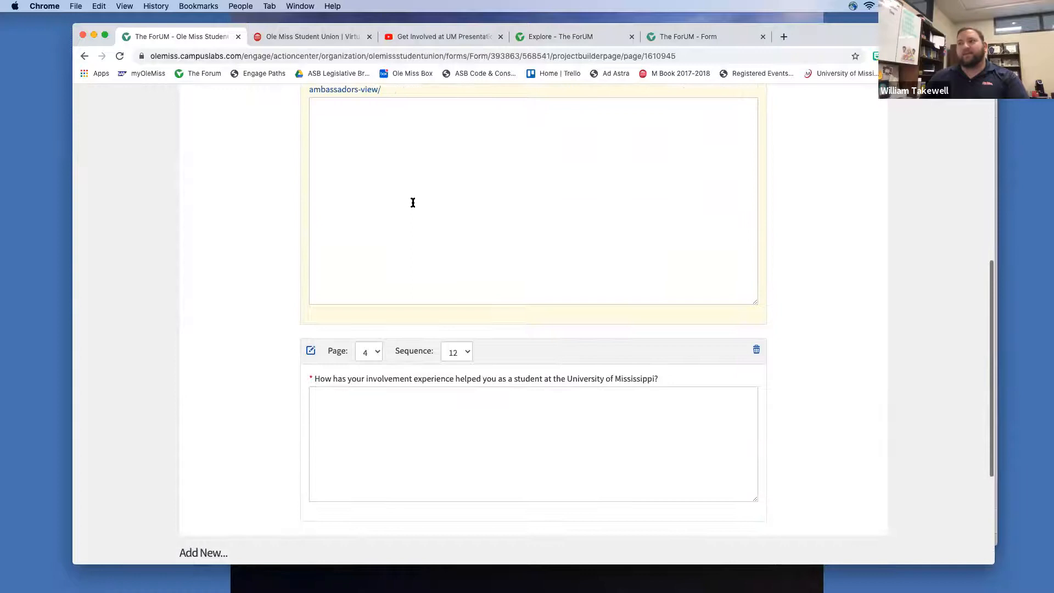
pyautogui.scroll(-2, 473, 257)
pyautogui.scroll(8, 501, 252)
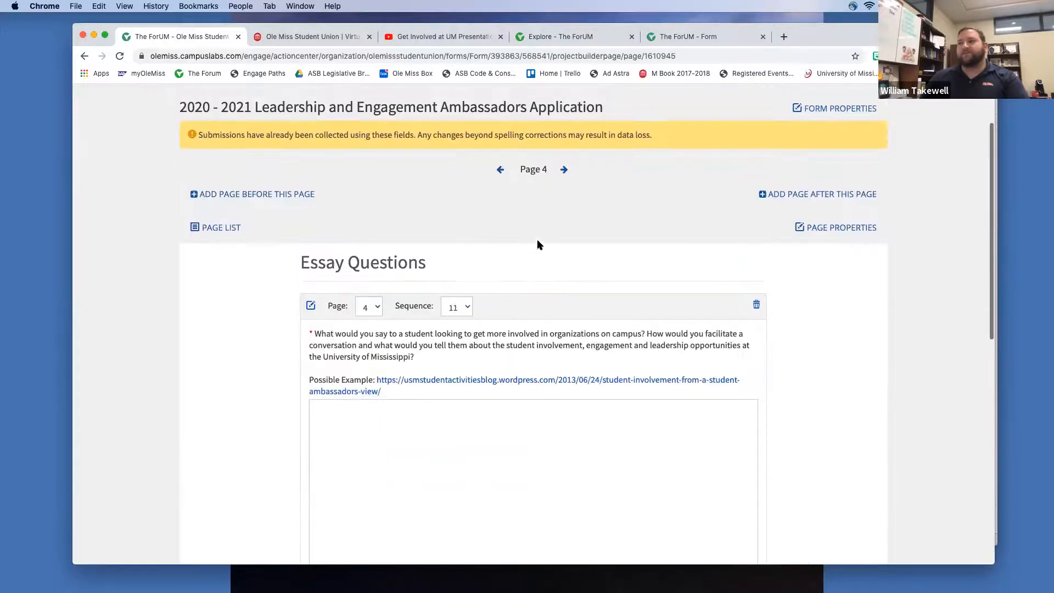
pyautogui.click(563, 169)
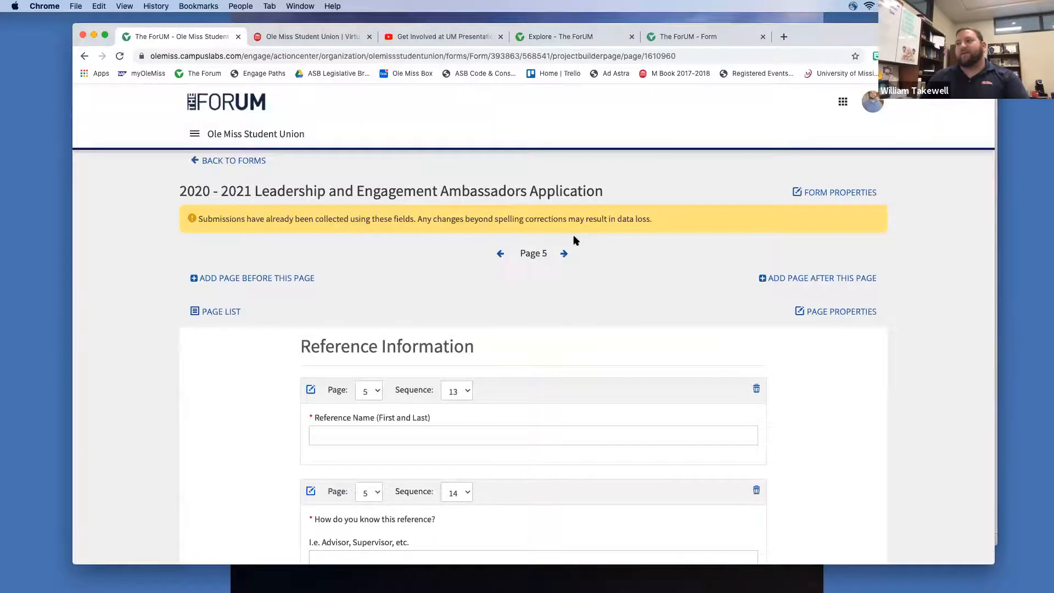
# Look over the reference fields on page 5, advance to page 6, Final Page, and read its closing instructions
pyautogui.scroll(-8, 574, 240)
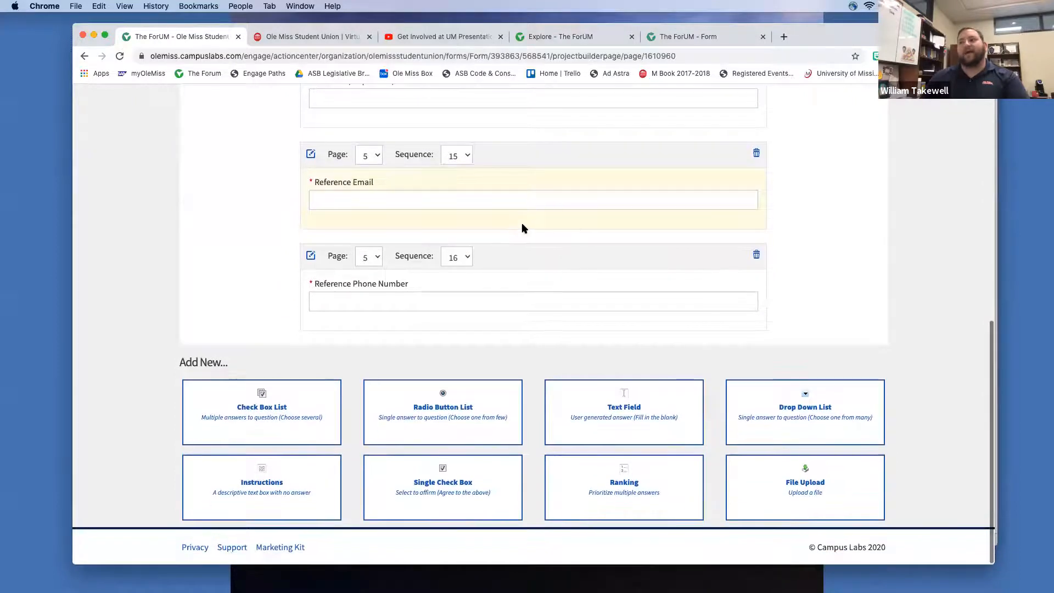
pyautogui.scroll(6, 522, 228)
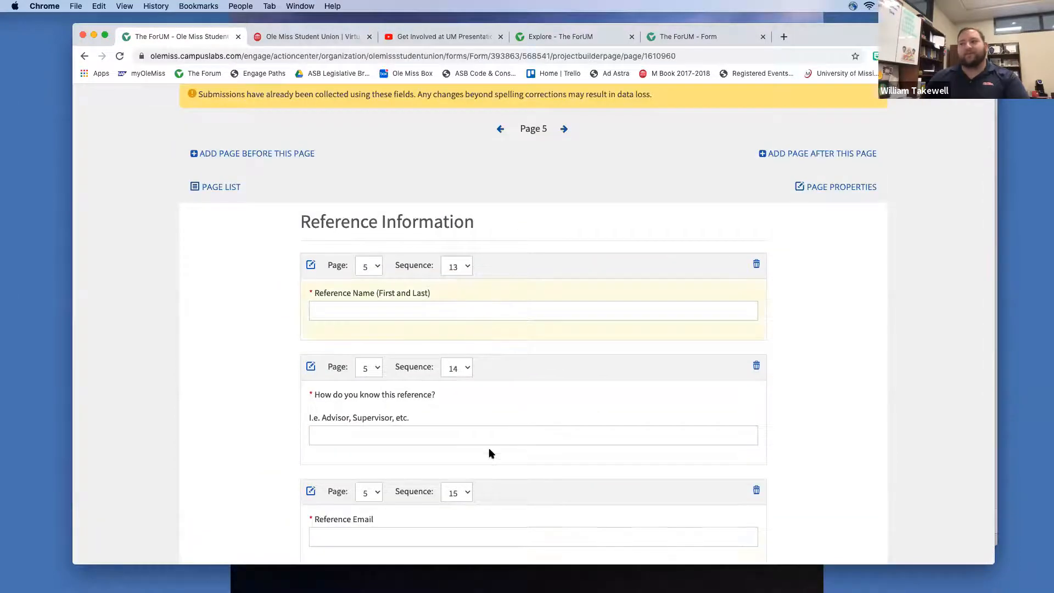
pyautogui.click(564, 129)
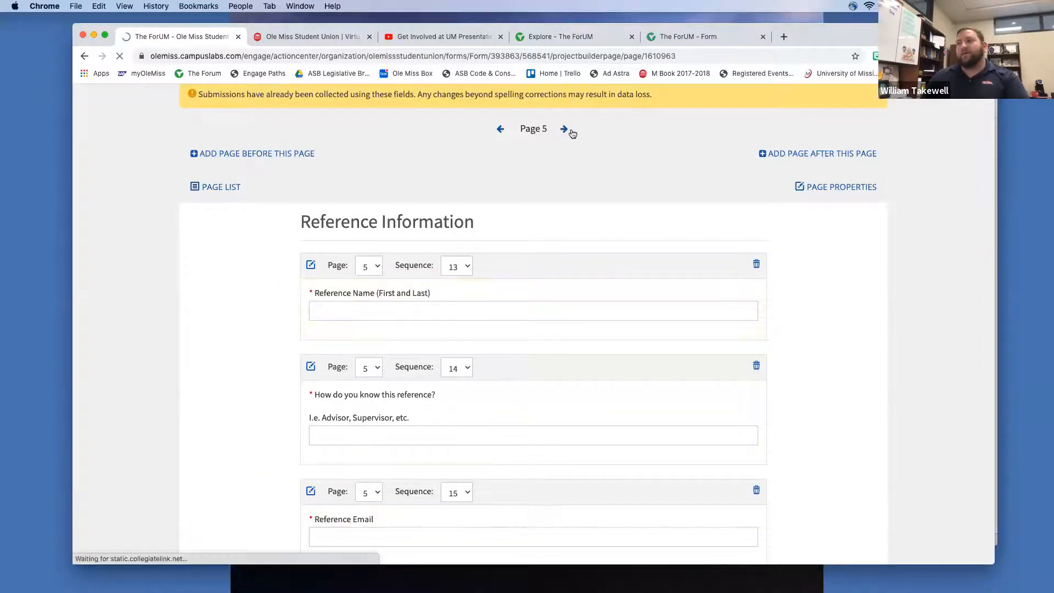
pyautogui.scroll(-3, 634, 207)
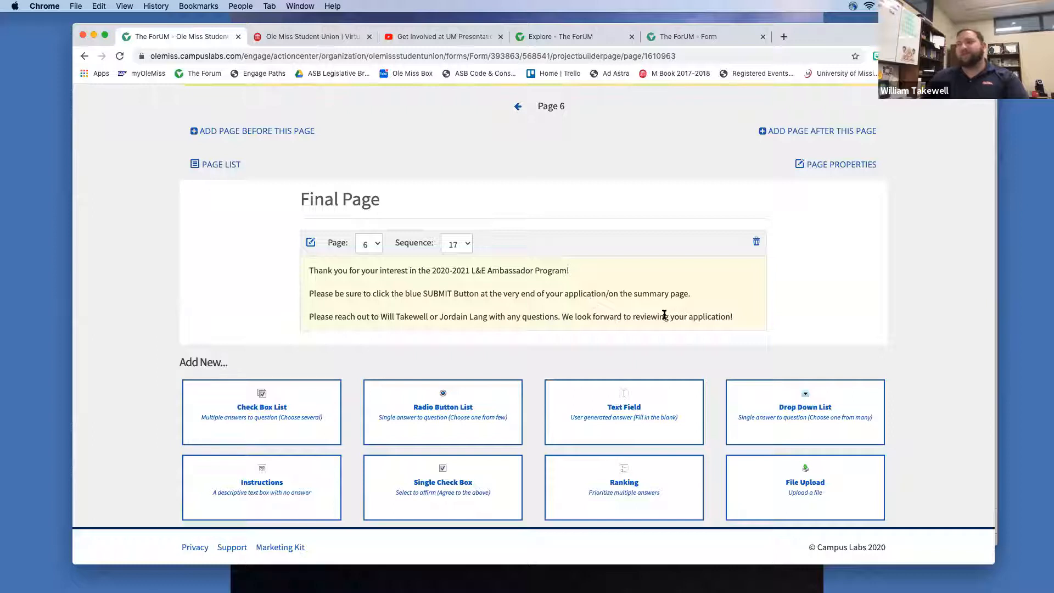
pyautogui.scroll(2, 578, 229)
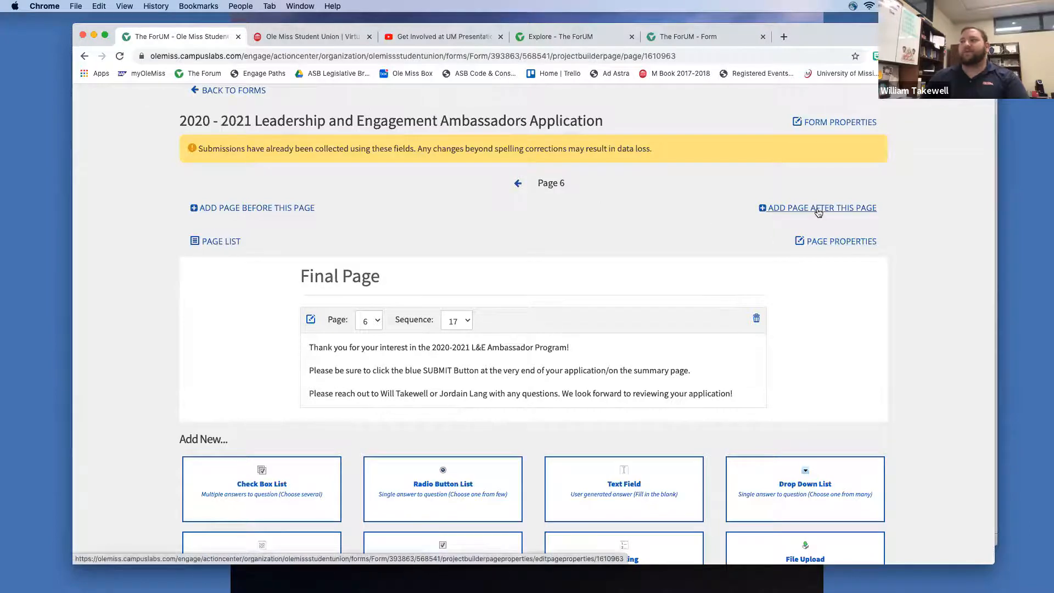
# Examine the Final Page's page properties and conditions, and close them without saving
pyautogui.click(825, 240)
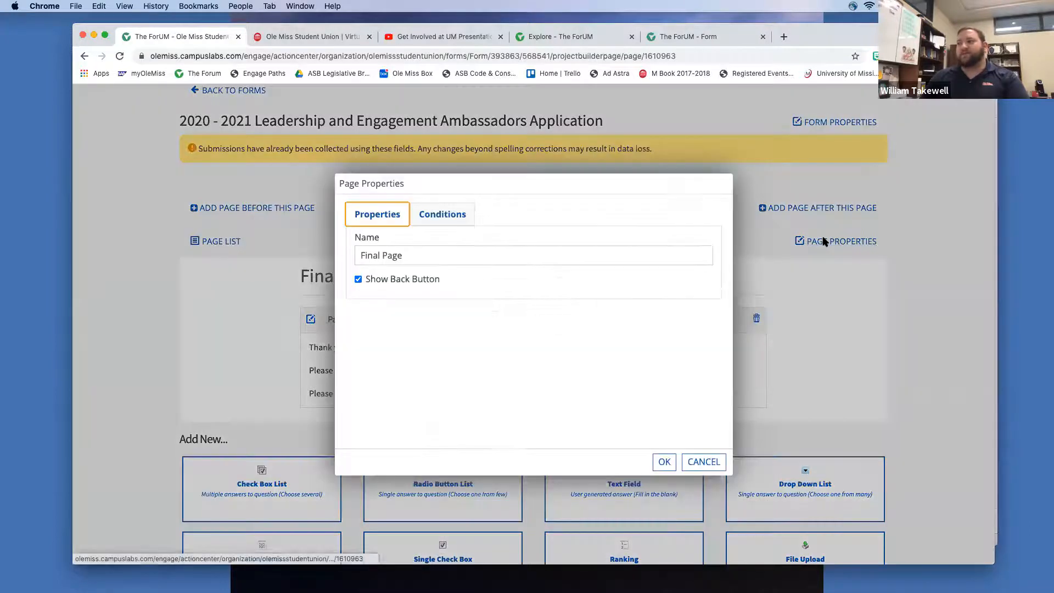
pyautogui.click(426, 218)
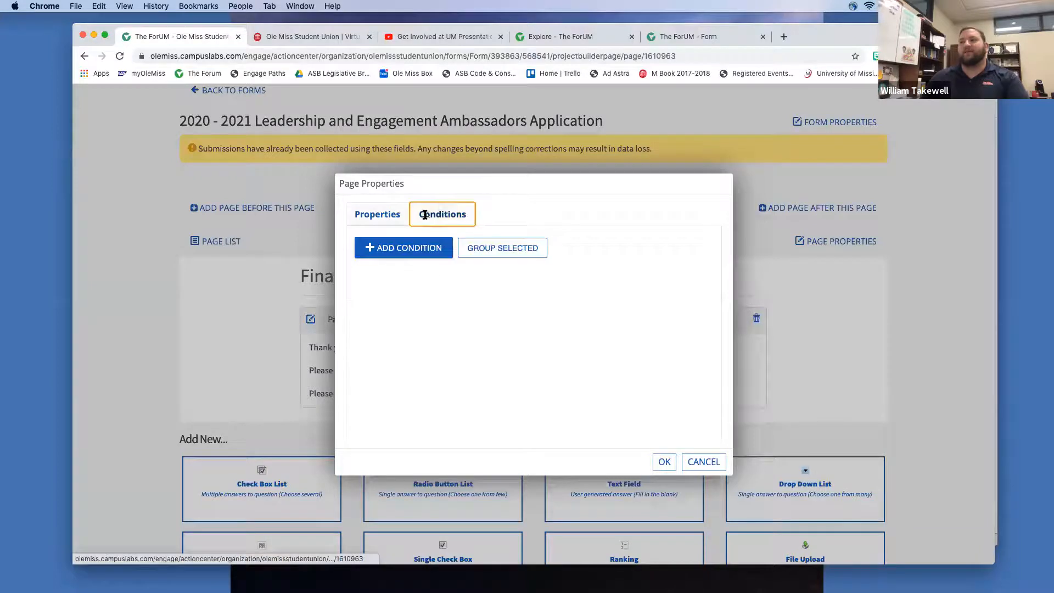
pyautogui.click(376, 220)
pyautogui.click(704, 462)
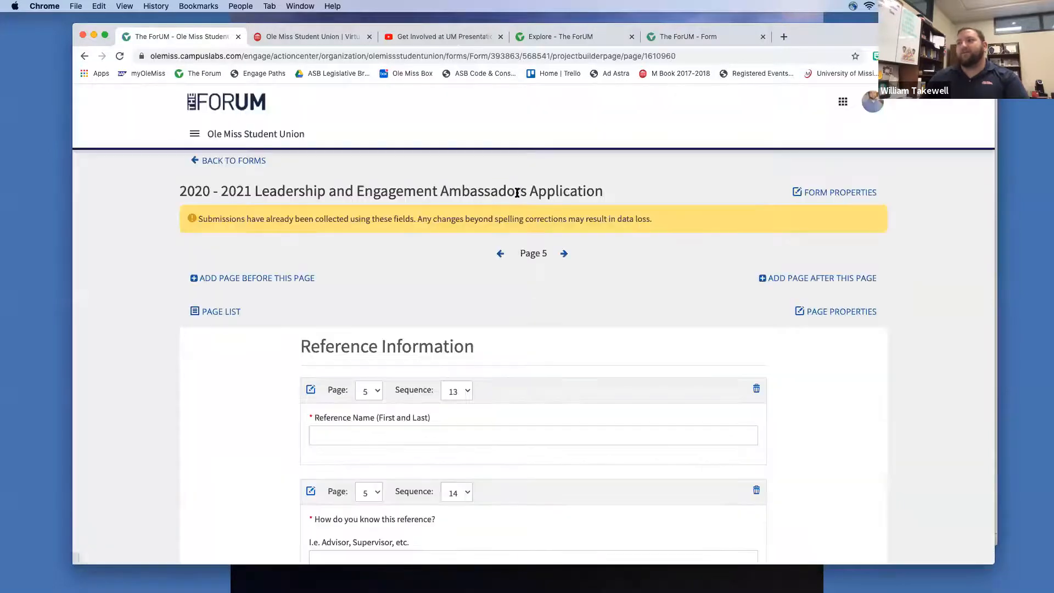
# Go back to page 1, L&E Ambassador Information, and check which settings its page properties offer
pyautogui.click(502, 254)
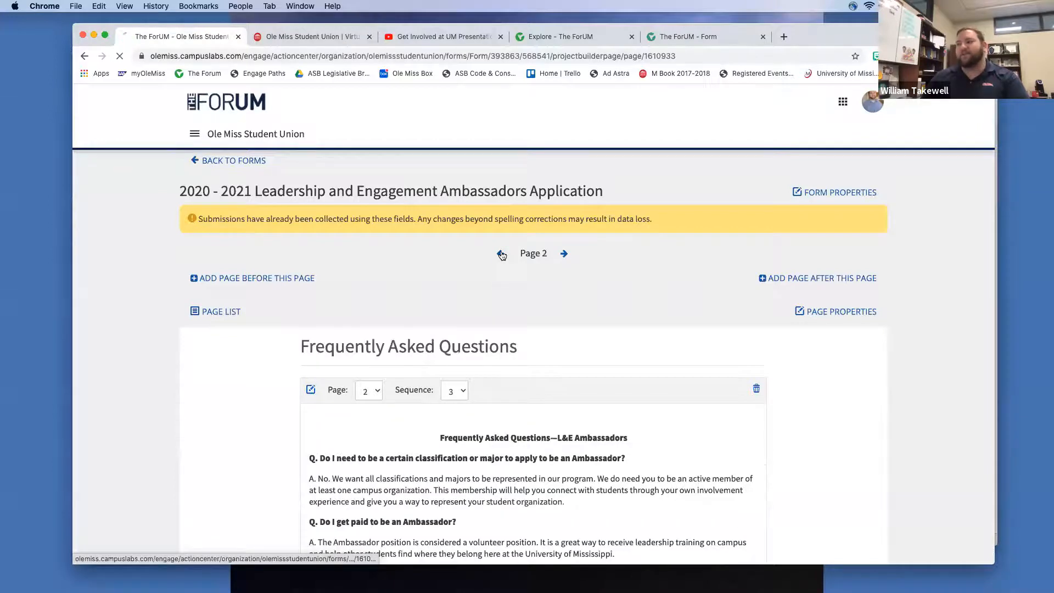
pyautogui.scroll(-2, 768, 291)
pyautogui.click(829, 258)
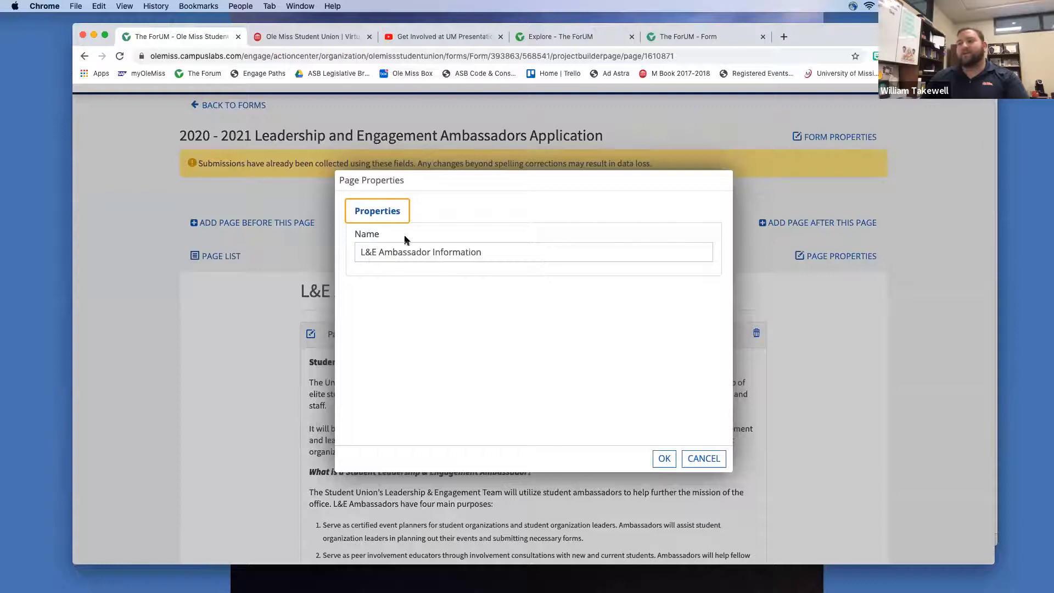
pyautogui.click(666, 459)
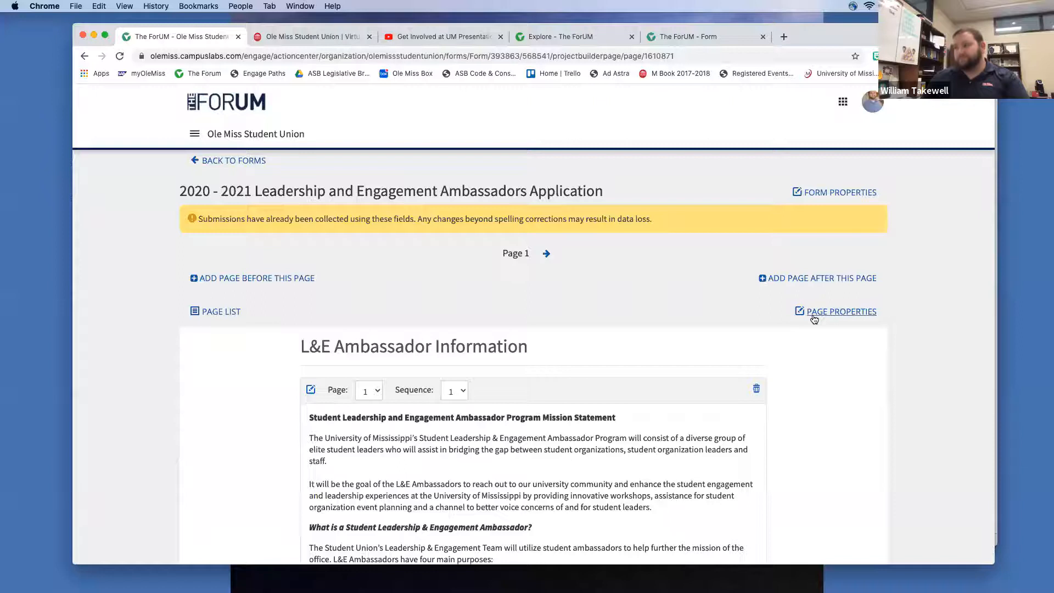
# Advance to page 3, Your Information, and add a blank condition in its page properties
pyautogui.scroll(-1, 713, 285)
pyautogui.click(545, 250)
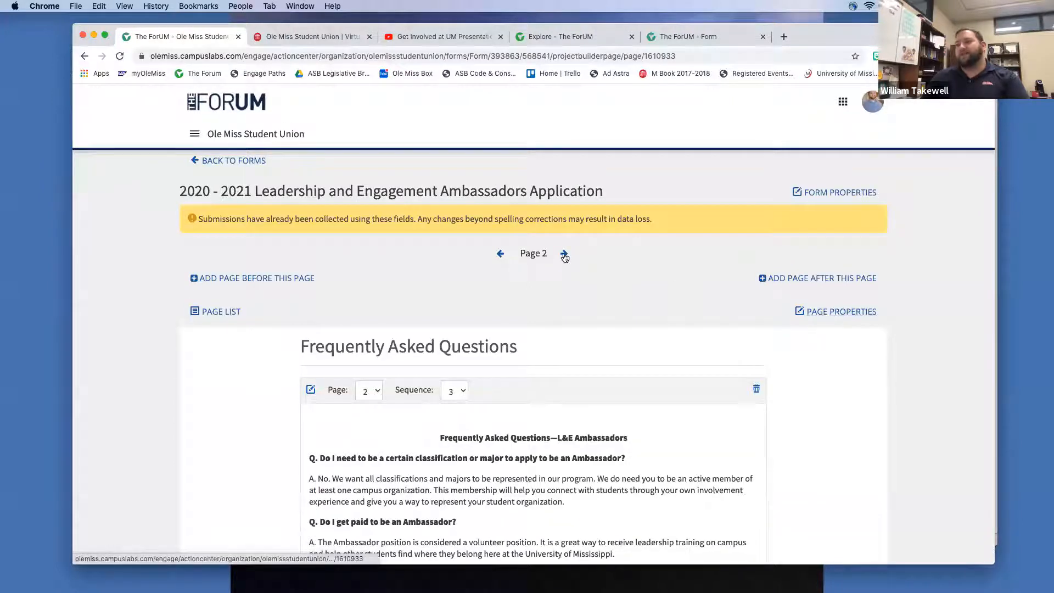
pyautogui.click(824, 311)
pyautogui.click(449, 211)
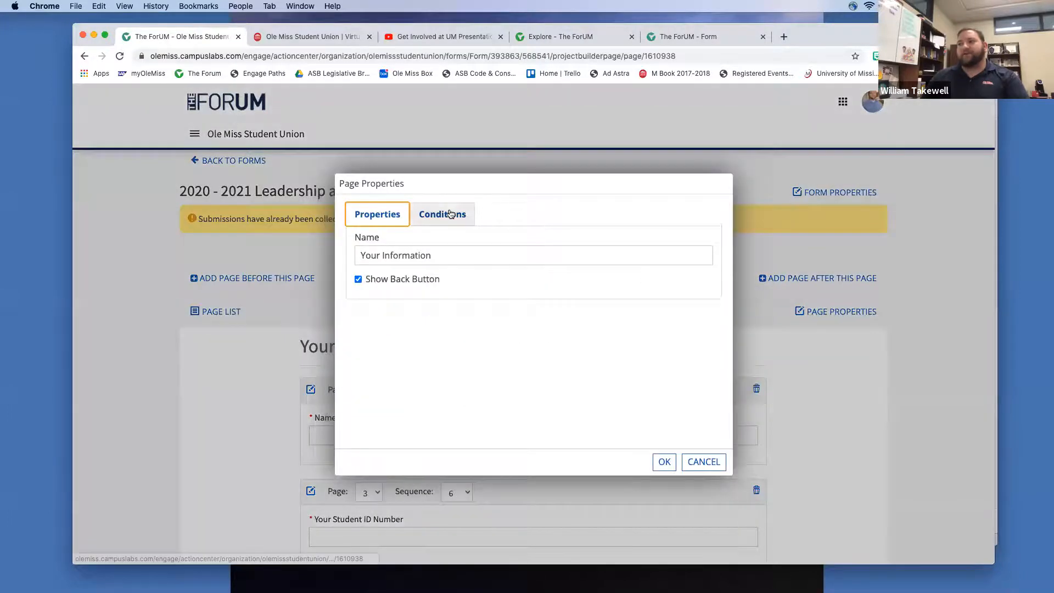
pyautogui.click(435, 247)
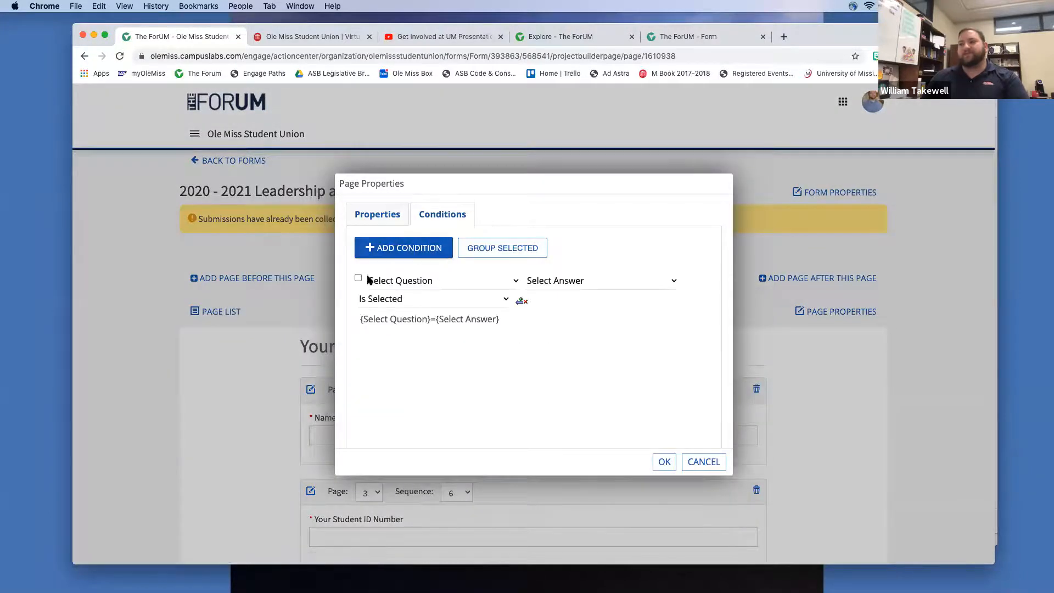
# Examine the blank condition's answer and Is Selected options, and close page 3's properties without saving
pyautogui.click(565, 281)
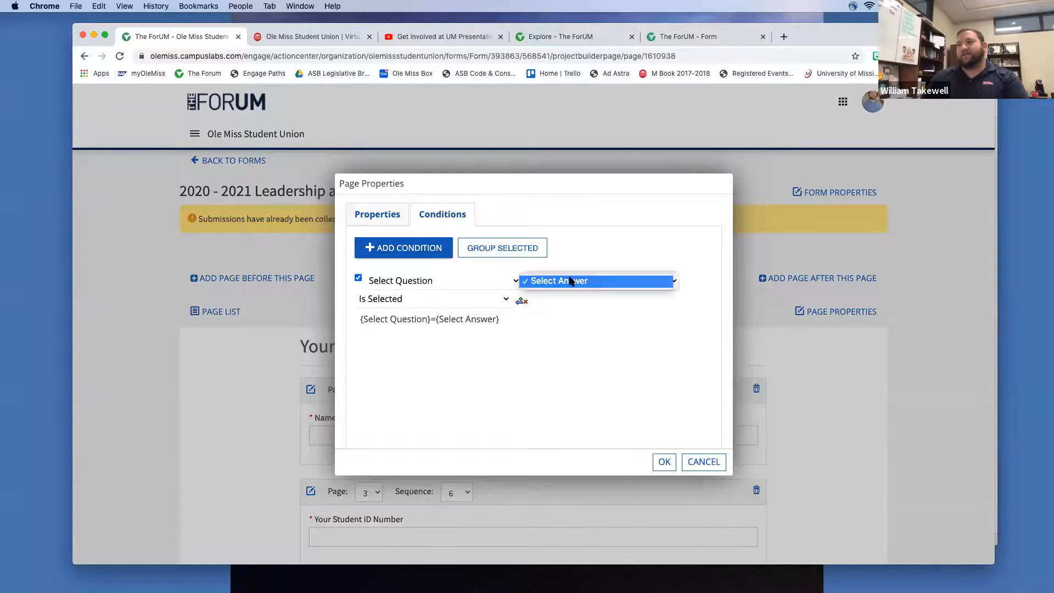
pyautogui.click(570, 280)
pyautogui.click(469, 299)
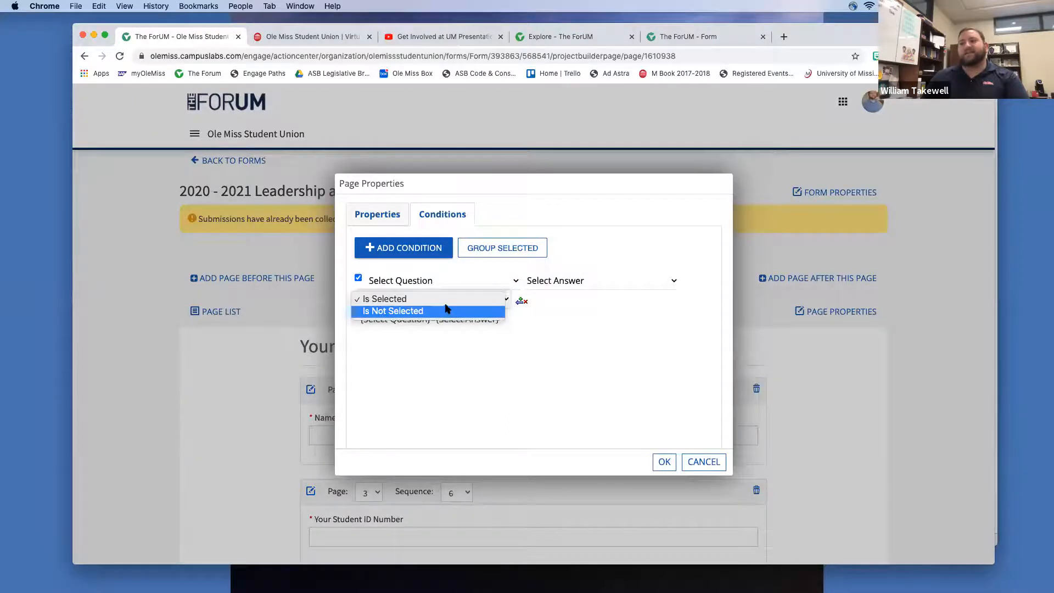
pyautogui.click(588, 285)
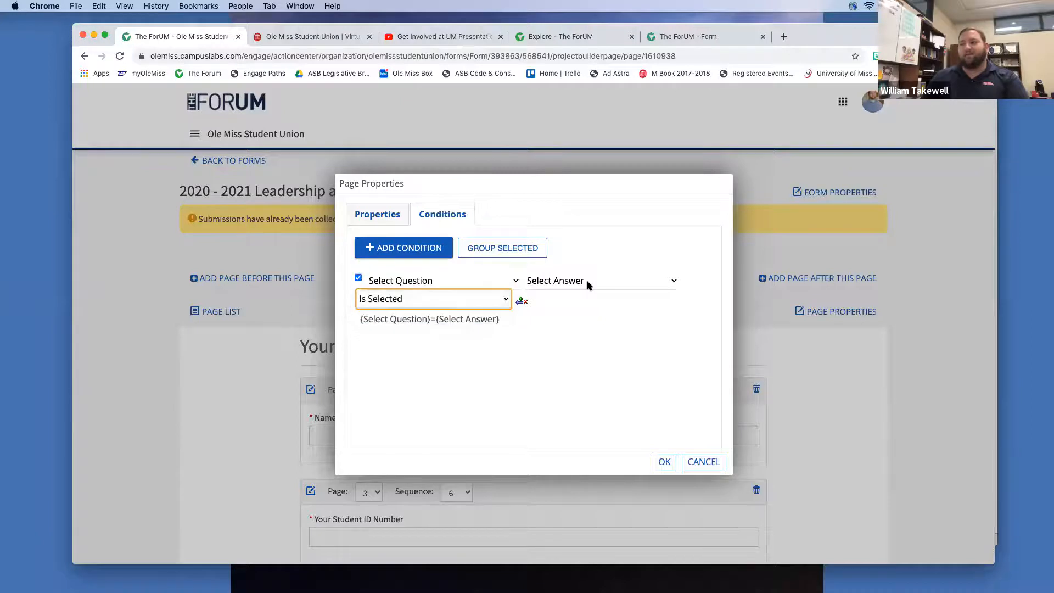
pyautogui.click(378, 215)
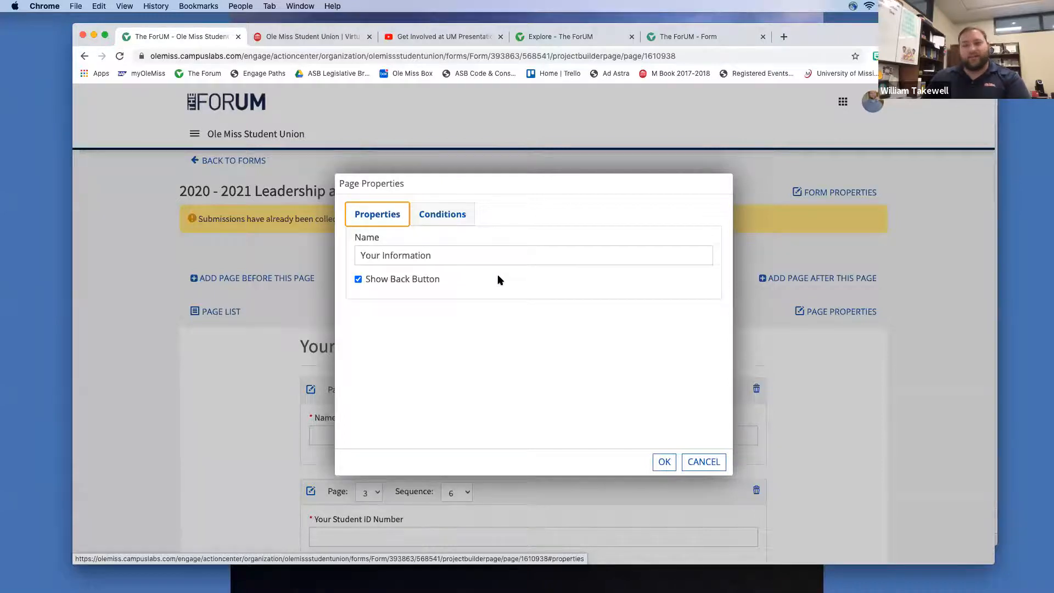
pyautogui.click(698, 463)
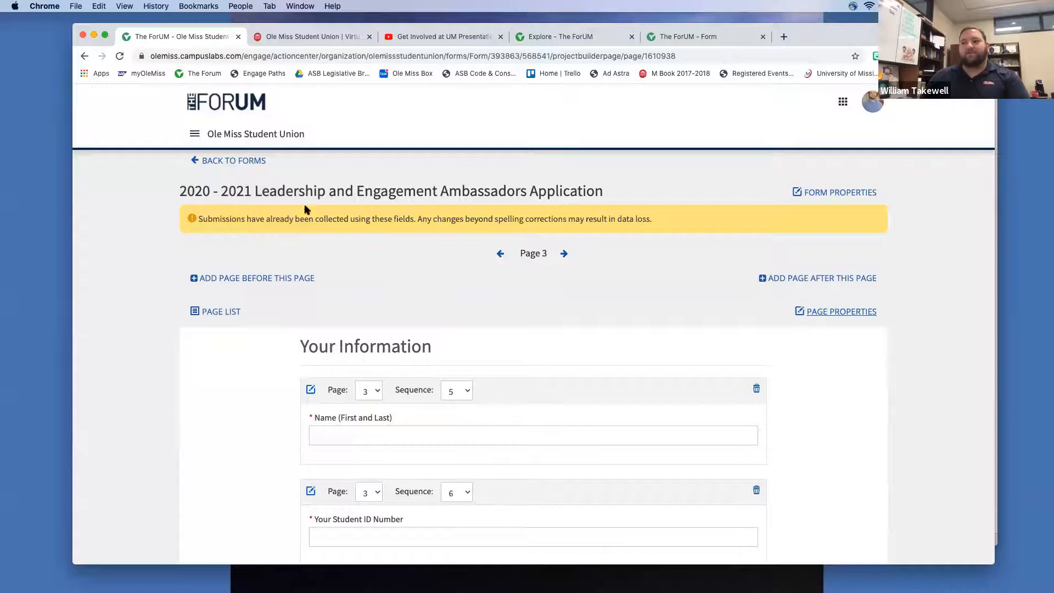
# Return to the organization's Manage Forms list and look over its forms
pyautogui.click(237, 162)
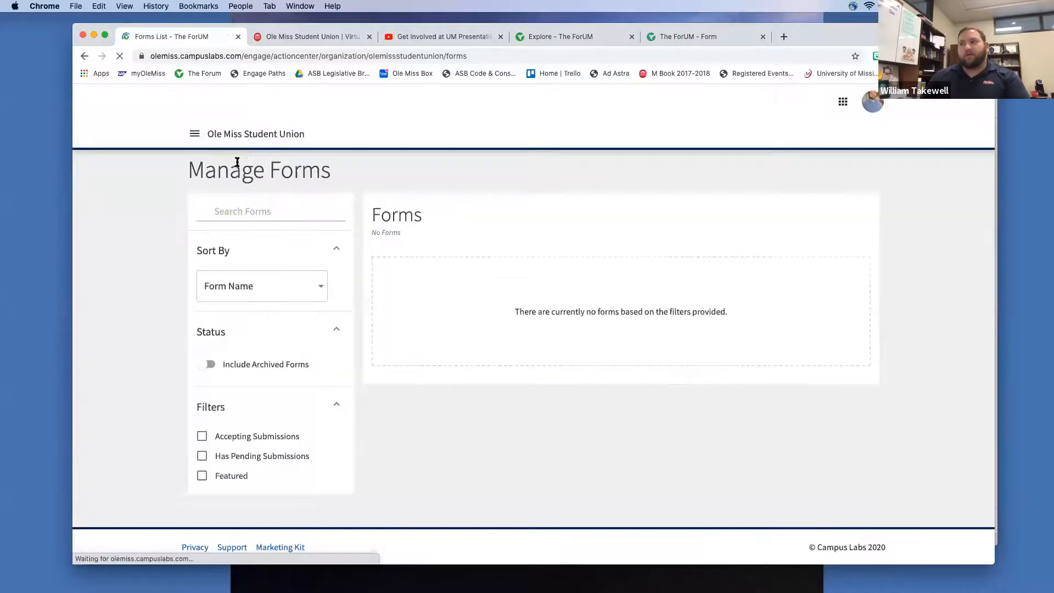
pyautogui.scroll(-6, 583, 343)
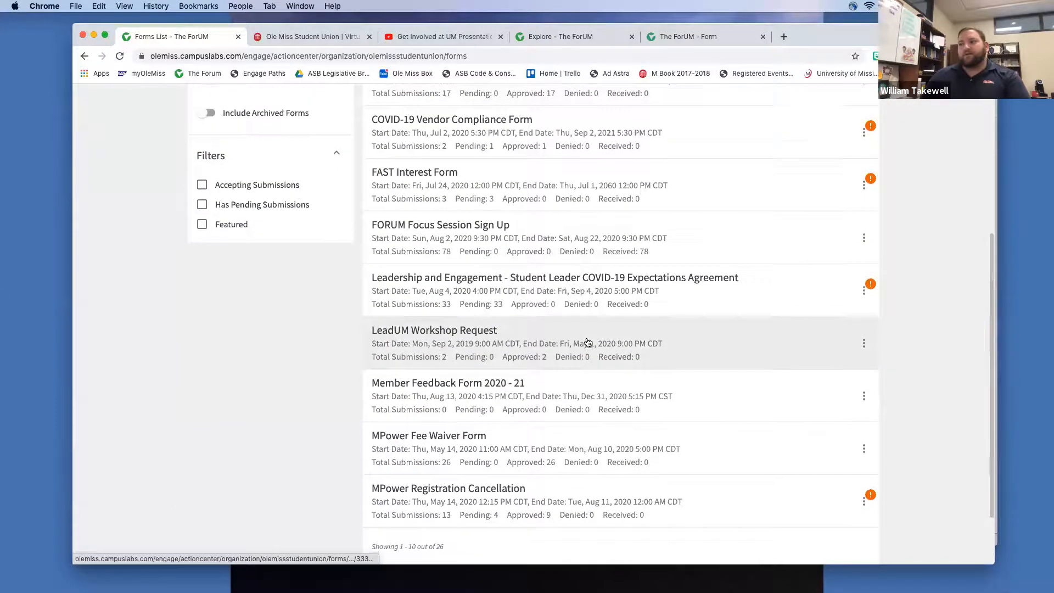
pyautogui.scroll(2, 582, 343)
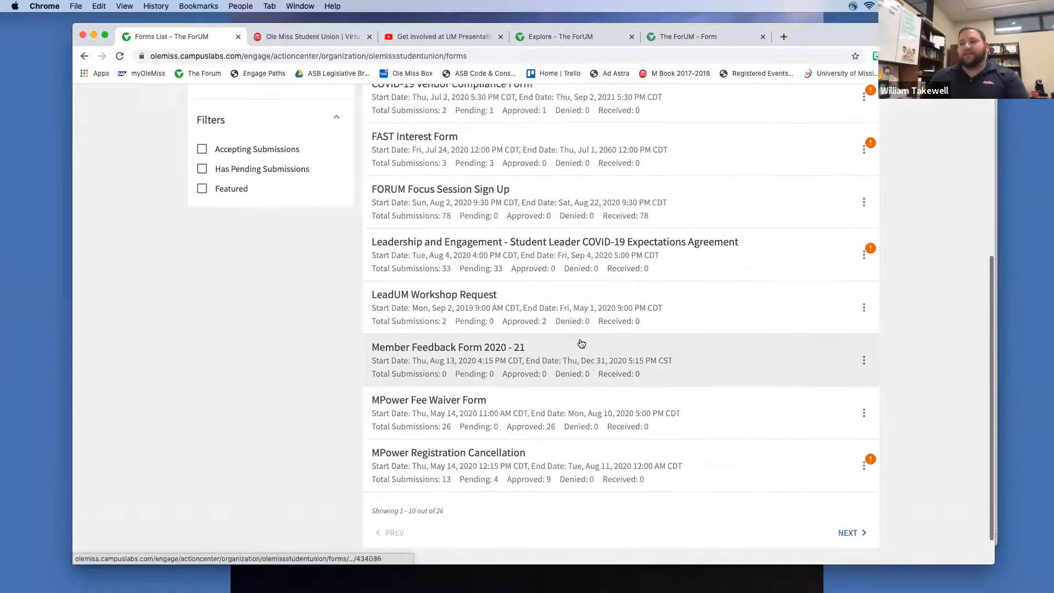
pyautogui.scroll(6, 581, 343)
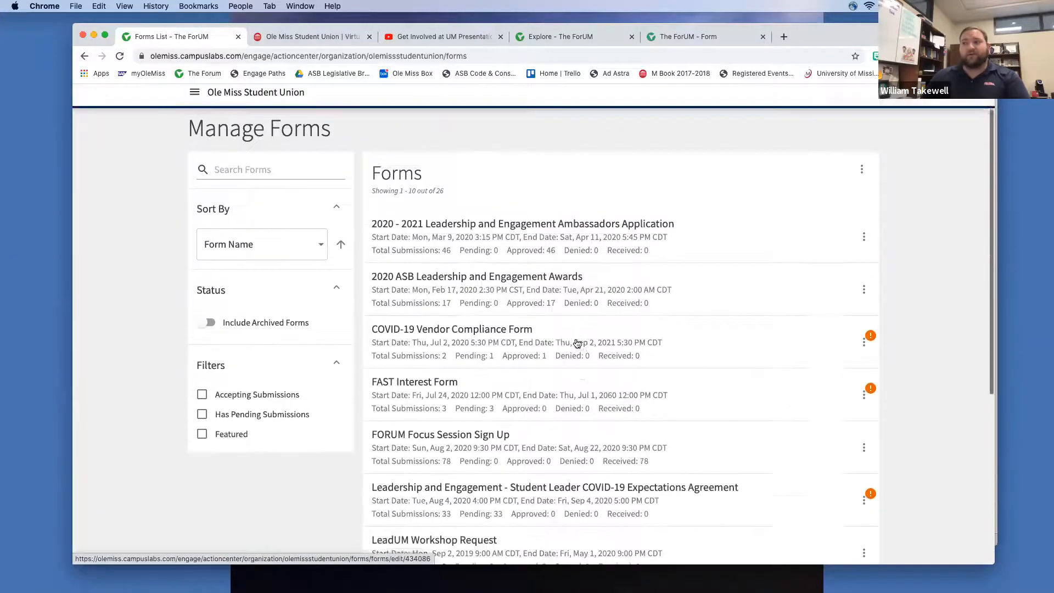
# Switch to the Explore site, look over its home page, and open the list of available forms
pyautogui.click(555, 37)
pyautogui.scroll(-15, 573, 176)
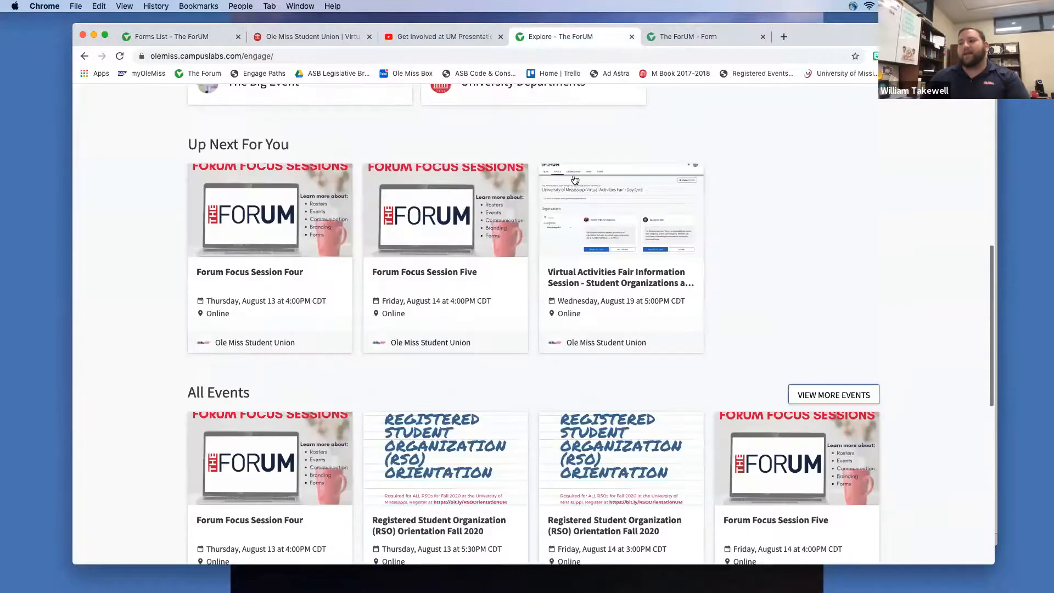
pyautogui.scroll(15, 572, 177)
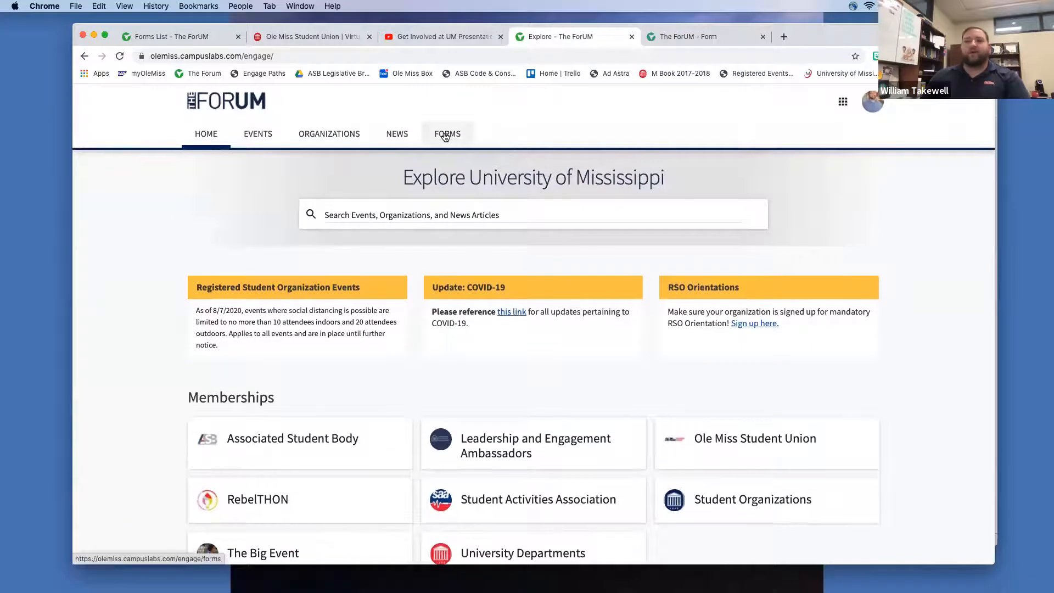
pyautogui.click(445, 137)
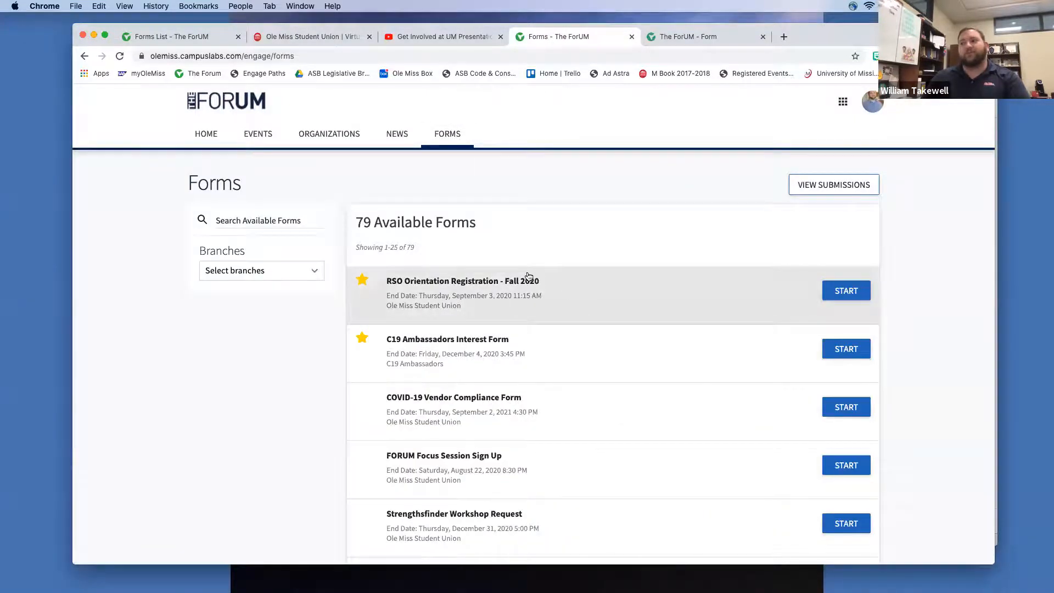
# Return to the Explore home page and reopen the campus-wide list of available forms from there
pyautogui.click(843, 101)
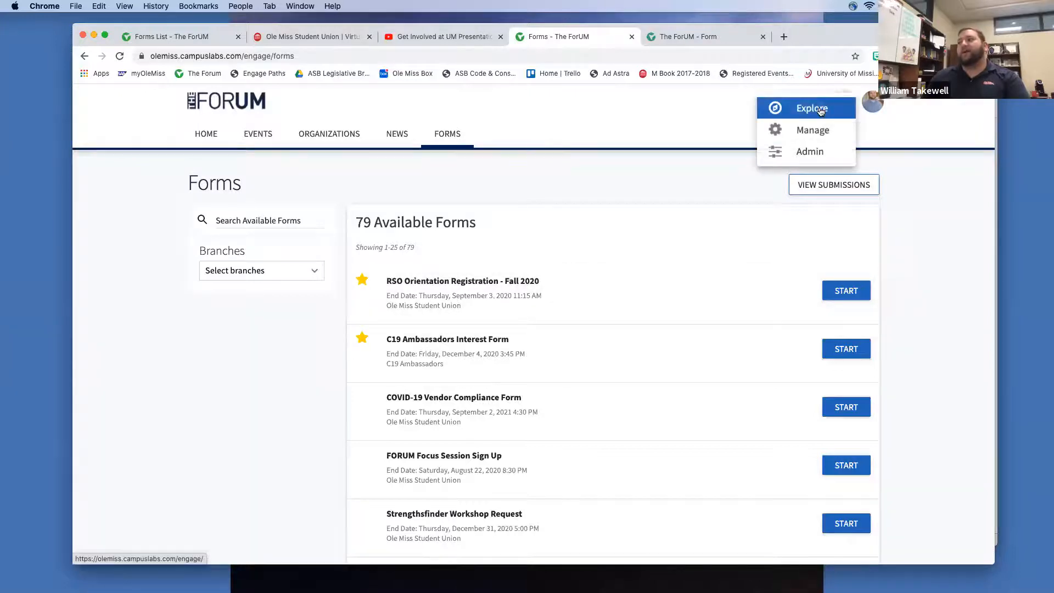
pyautogui.click(820, 109)
pyautogui.scroll(-2, 480, 107)
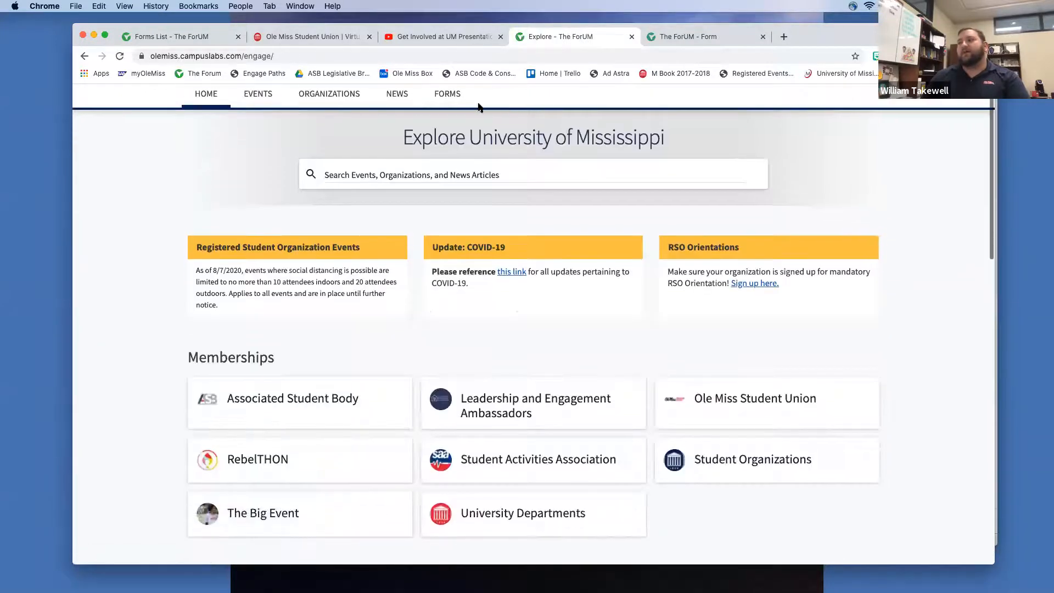
pyautogui.scroll(3, 461, 118)
pyautogui.click(448, 134)
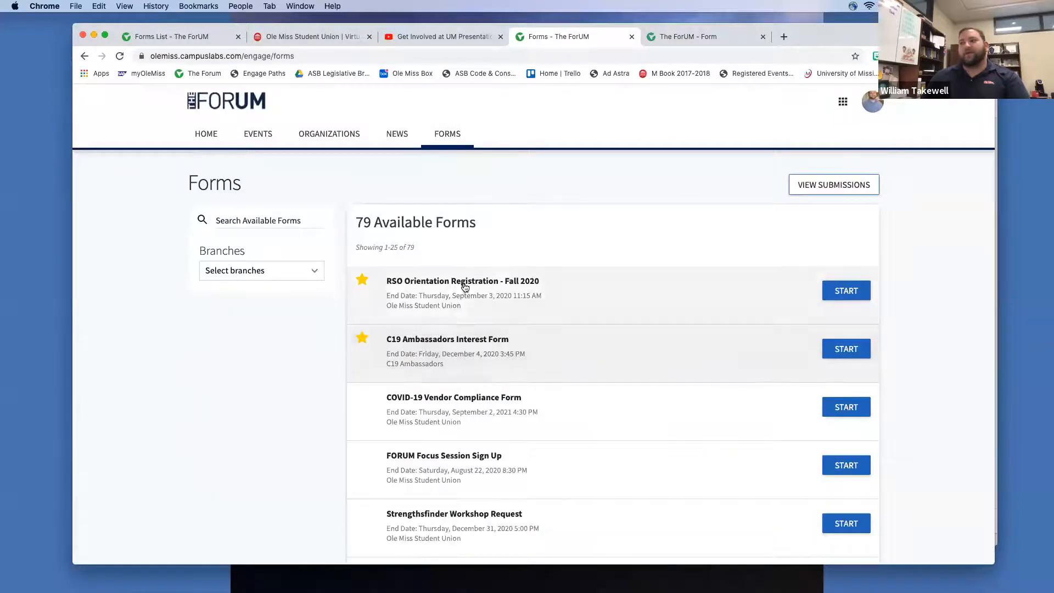
# Find FORUM Focus Session Sign Up among the available forms and start a new submission of it
pyautogui.scroll(-3, 467, 287)
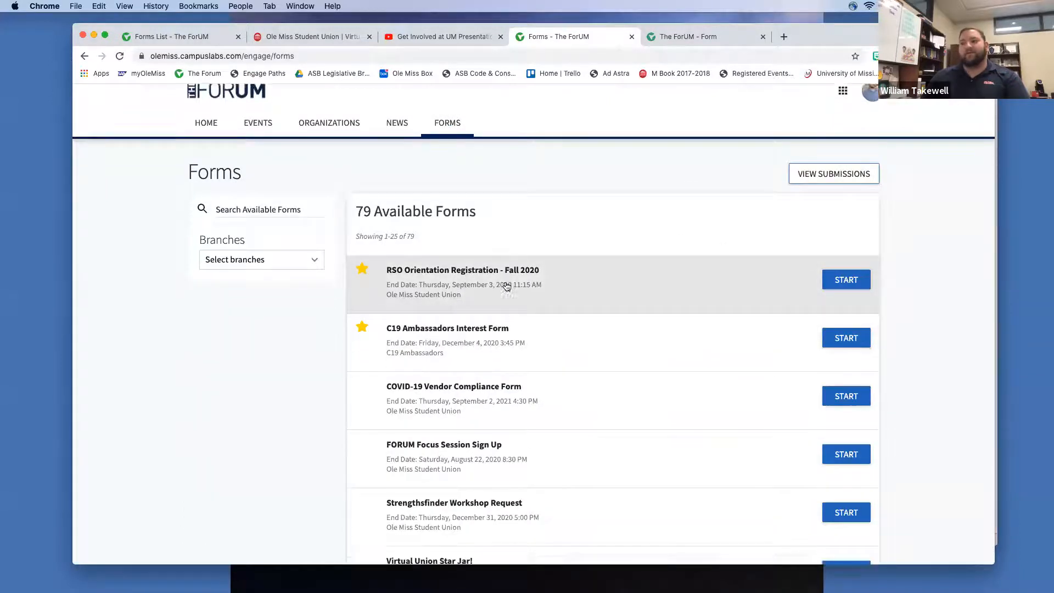
pyautogui.scroll(-3, 511, 367)
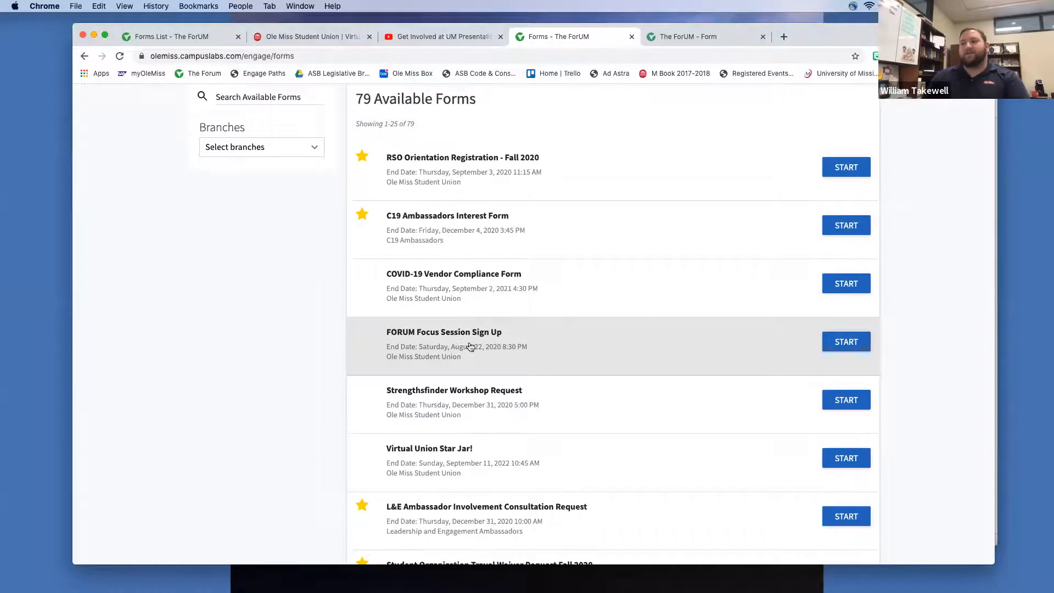
pyautogui.scroll(-2, 470, 346)
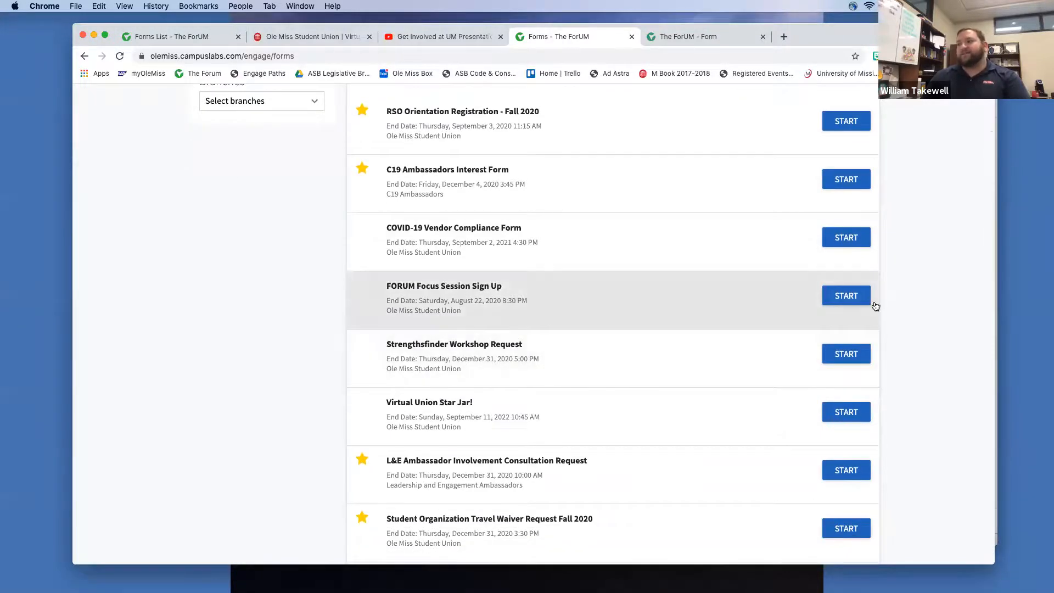
pyautogui.click(849, 297)
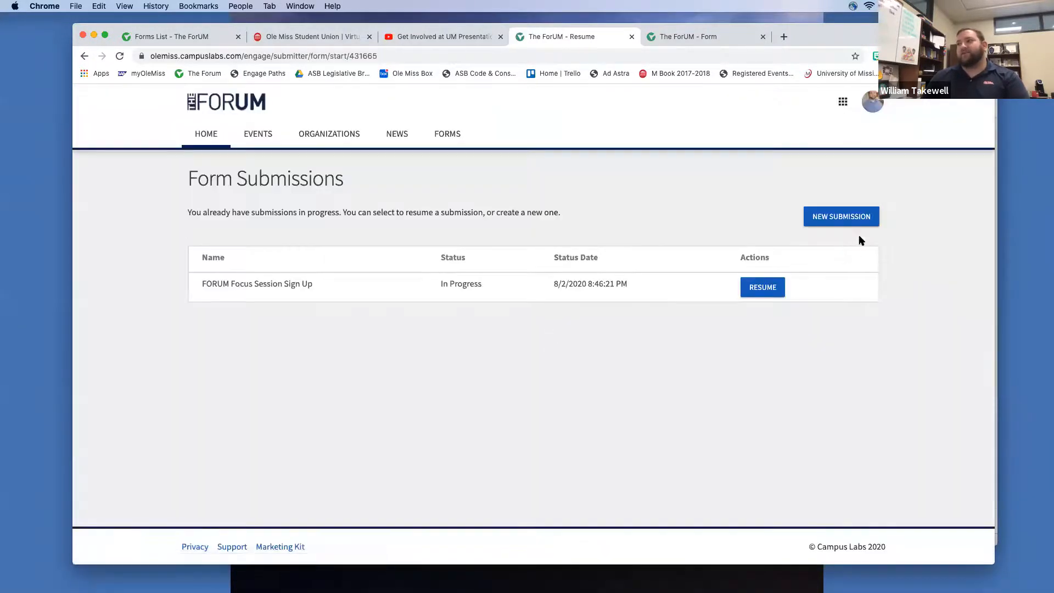
pyautogui.click(852, 226)
# Look over the sign-up form's introduction, contact fields, session choices and accessibility question
pyautogui.scroll(-2, 616, 304)
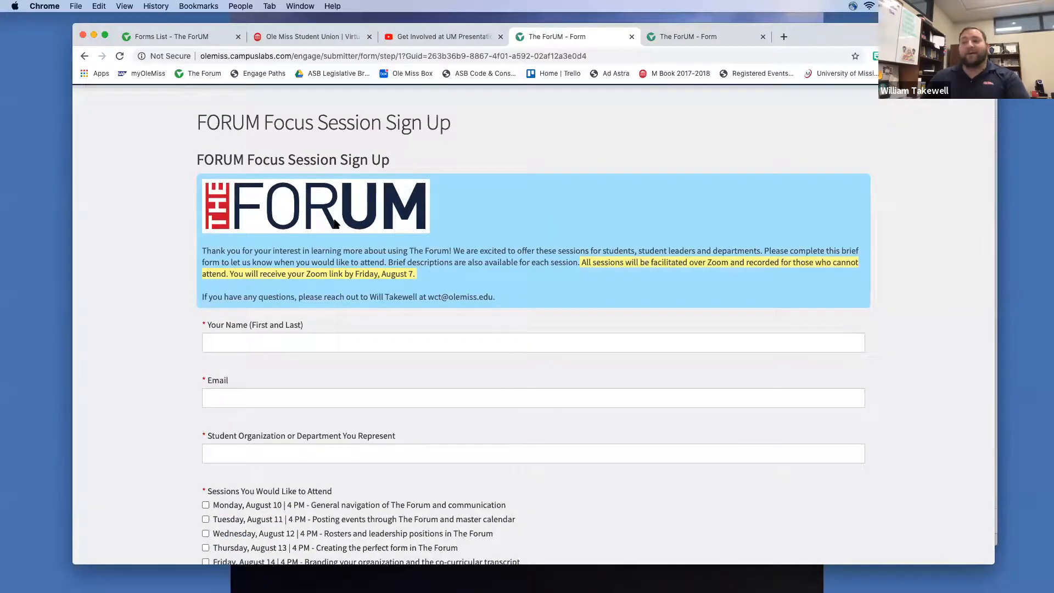
pyautogui.scroll(-5, 418, 257)
pyautogui.scroll(2, 418, 258)
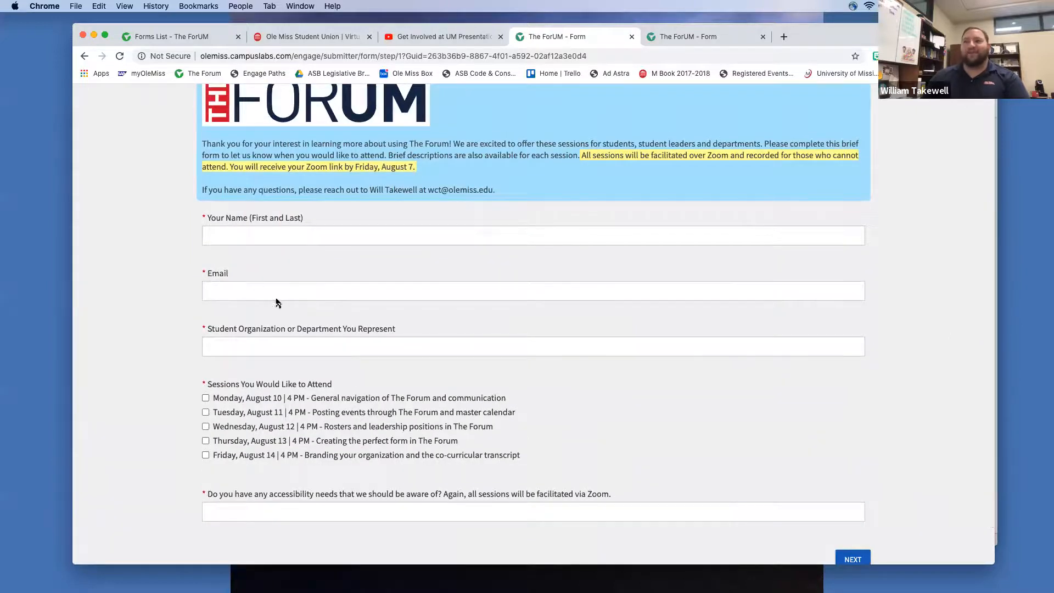
# Go back from the sign-up form to the campus-wide list of available forms and browse through its entries
pyautogui.scroll(5, 387, 335)
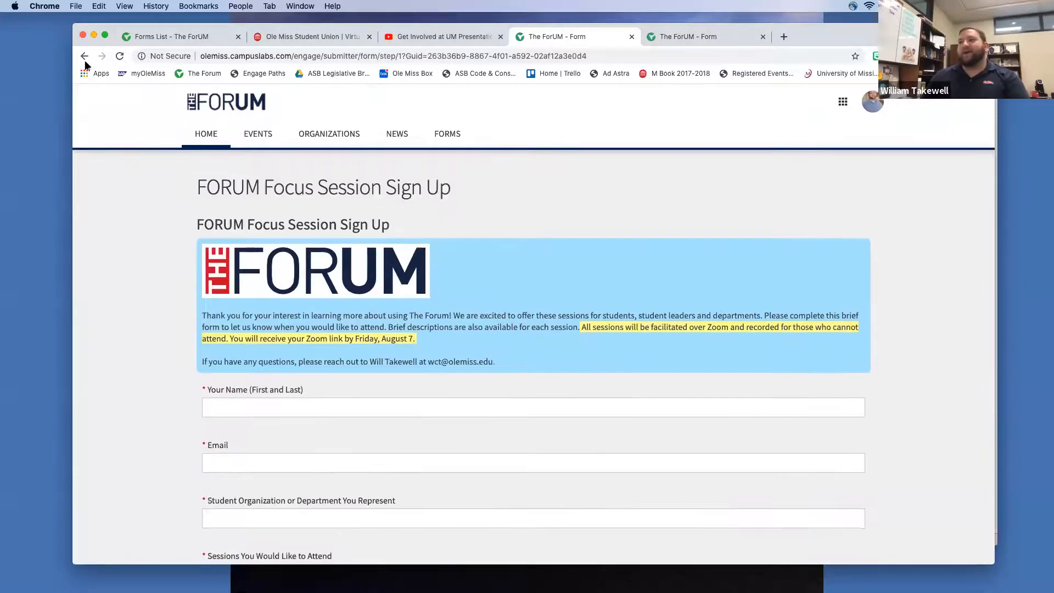
pyautogui.click(86, 57)
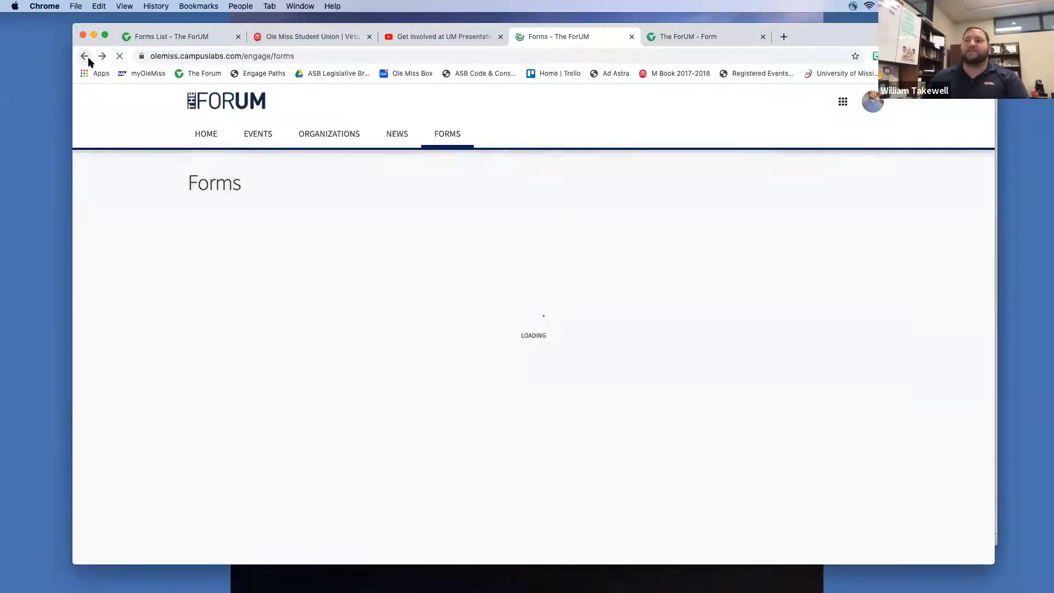
pyautogui.scroll(-2, 532, 324)
pyautogui.scroll(-1, 565, 335)
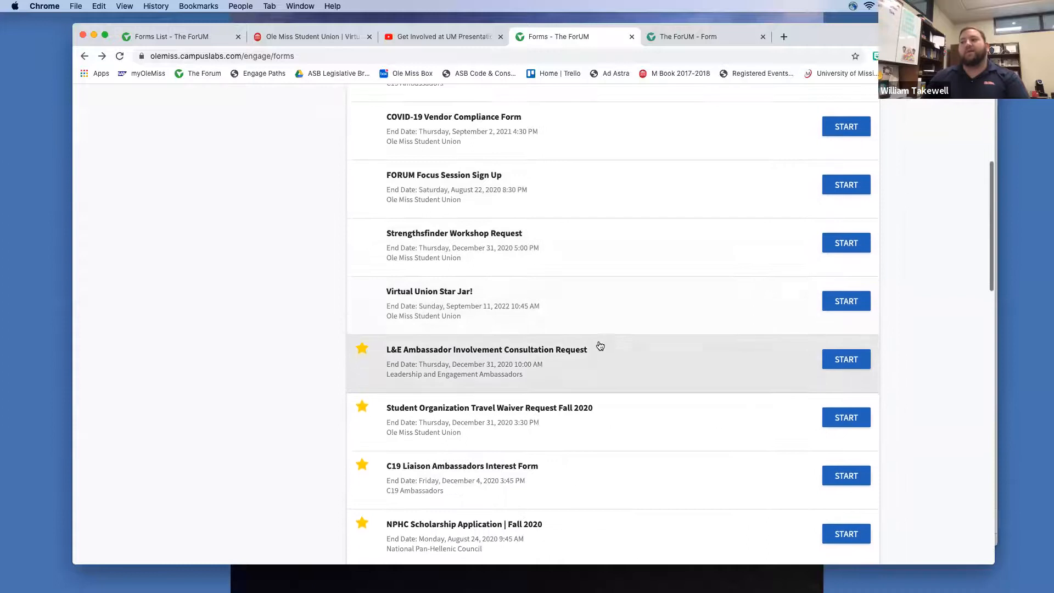
pyautogui.scroll(-5, 605, 348)
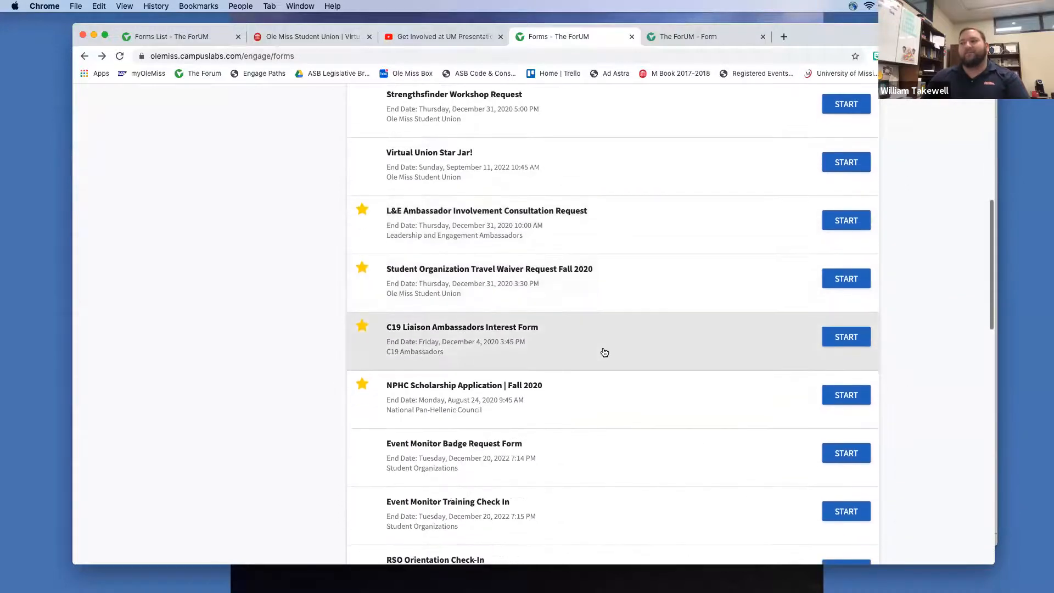
pyautogui.scroll(-5, 604, 352)
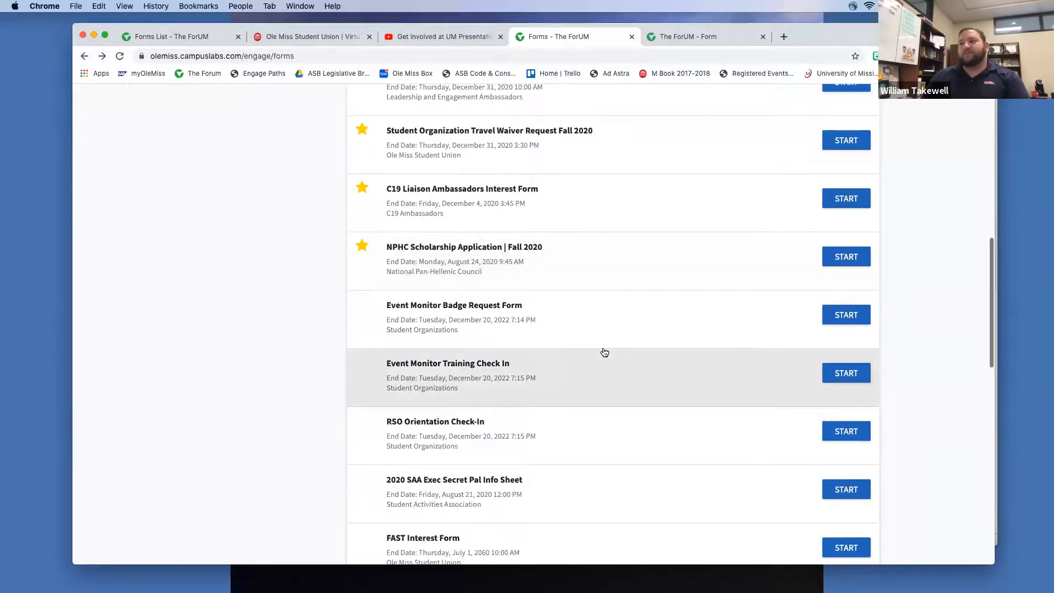
pyautogui.scroll(-10, 604, 352)
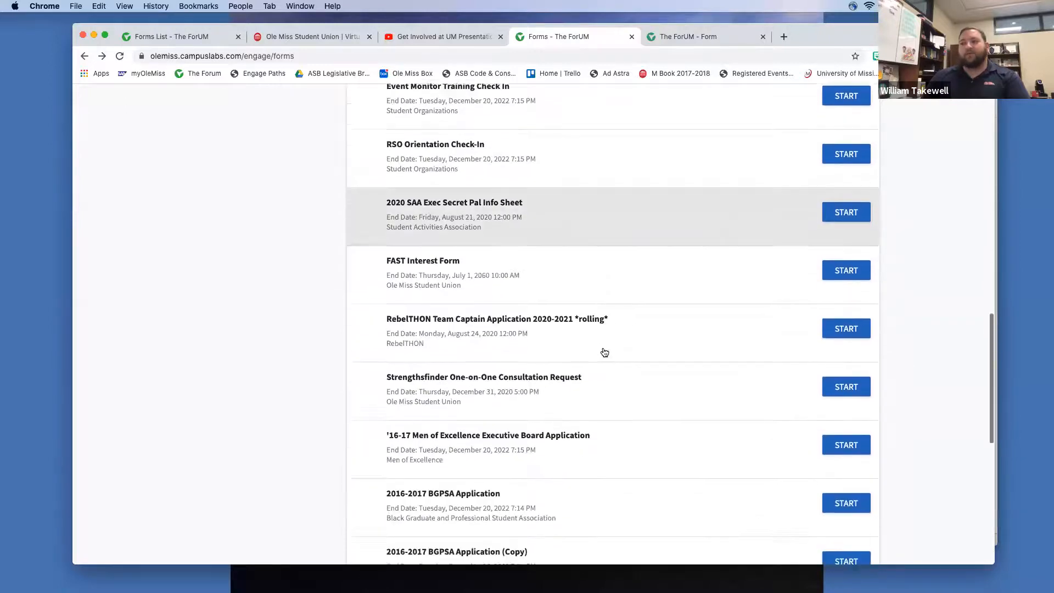
pyautogui.scroll(20, 604, 352)
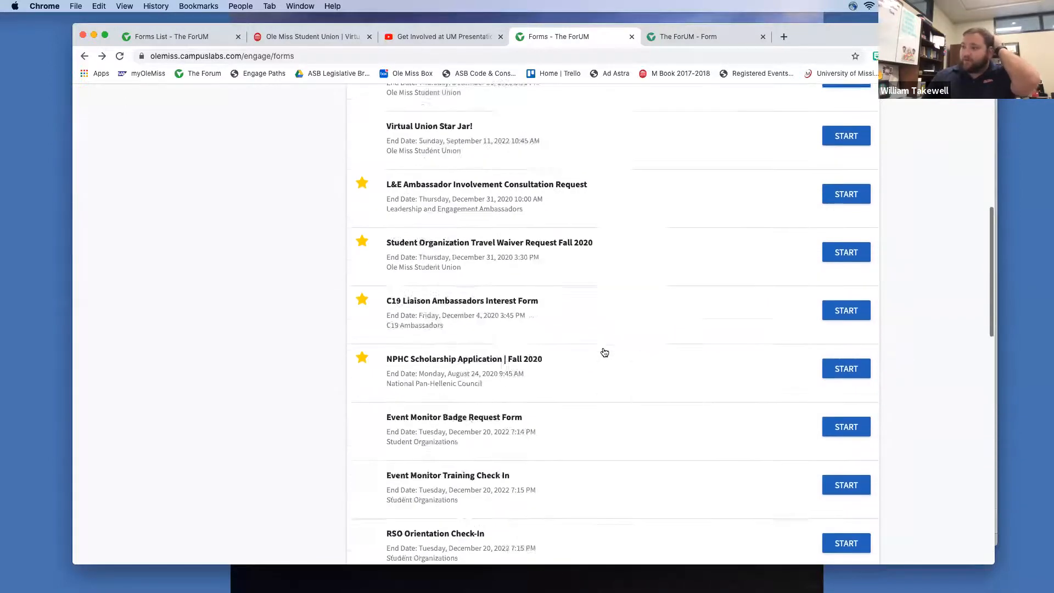
pyautogui.scroll(8, 604, 352)
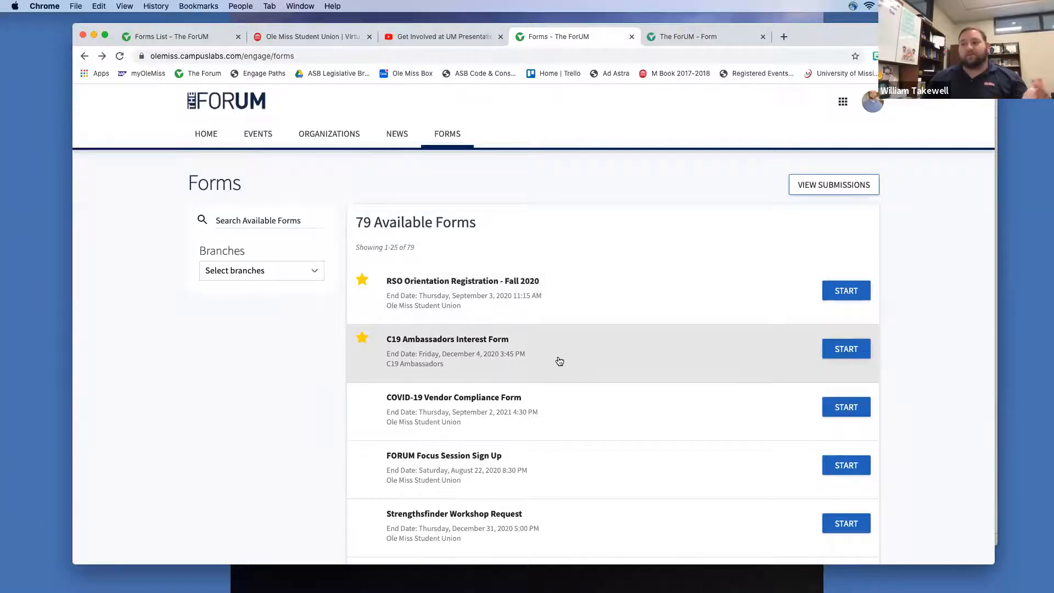
# Start a submission of the COVID-19 Vendor Compliance Form and look over its introduction, contact fields and true/false questions
pyautogui.click(512, 401)
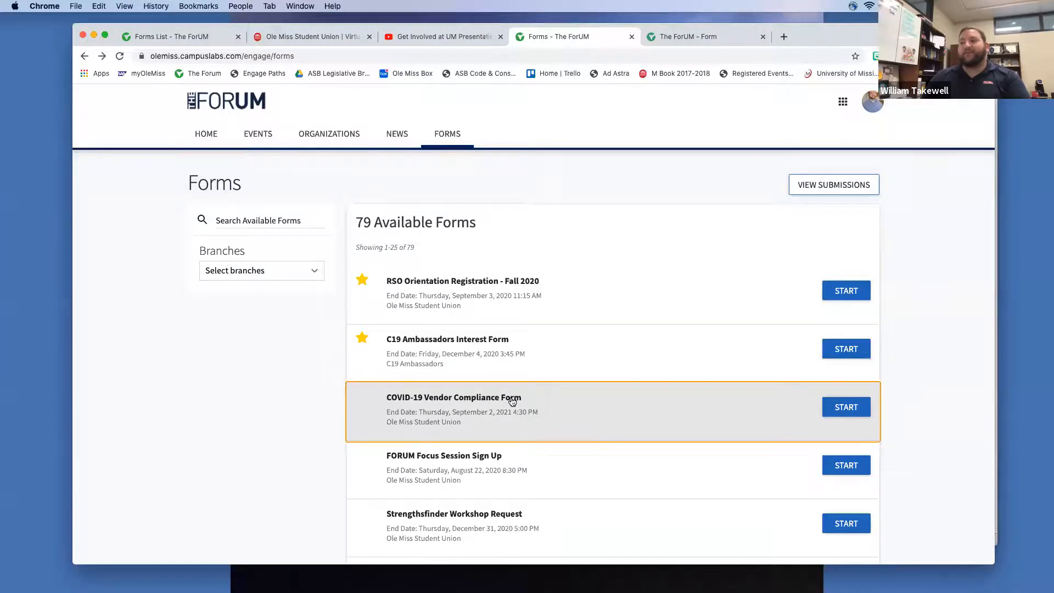
pyautogui.click(848, 407)
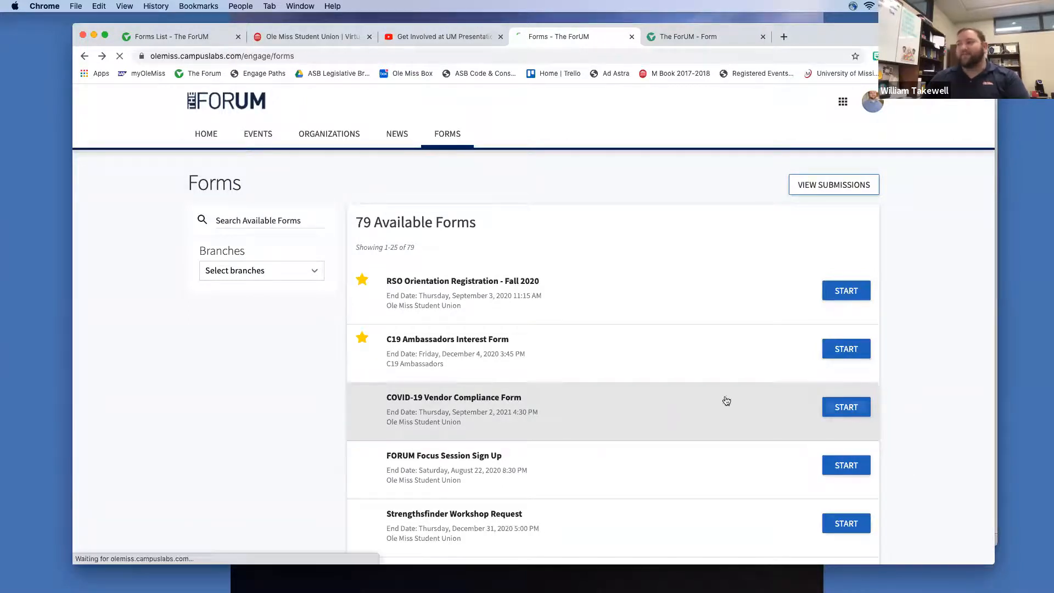
pyautogui.click(859, 222)
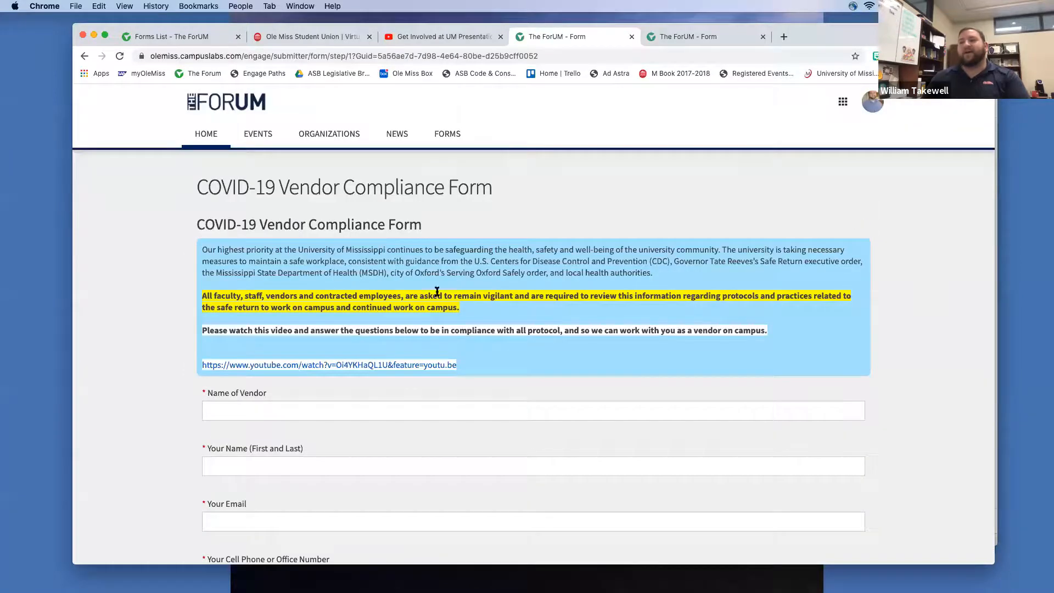
pyautogui.scroll(-5, 405, 289)
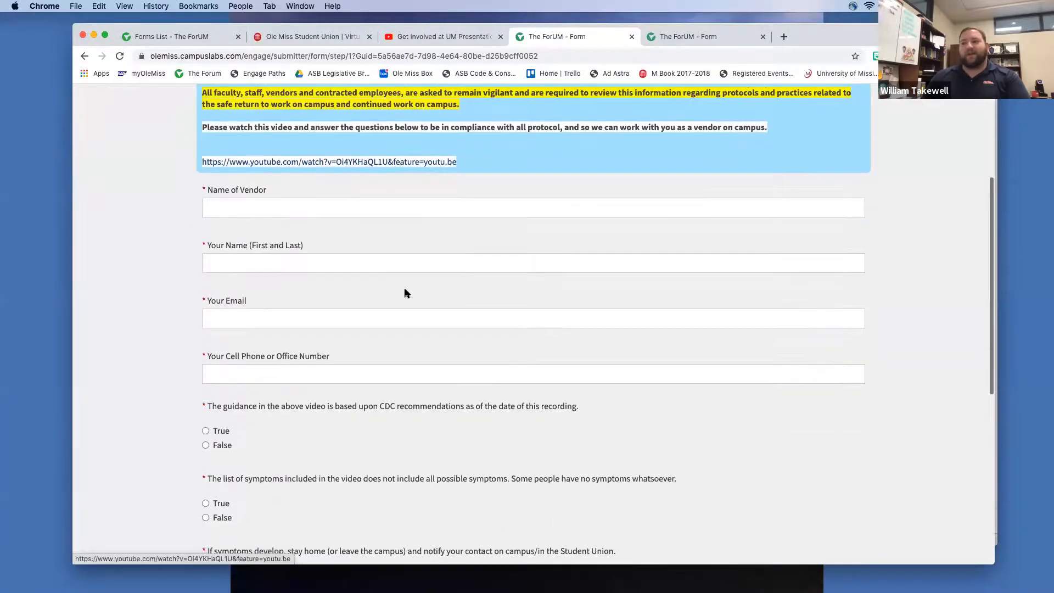
pyautogui.scroll(-4, 411, 297)
pyautogui.scroll(10, 416, 302)
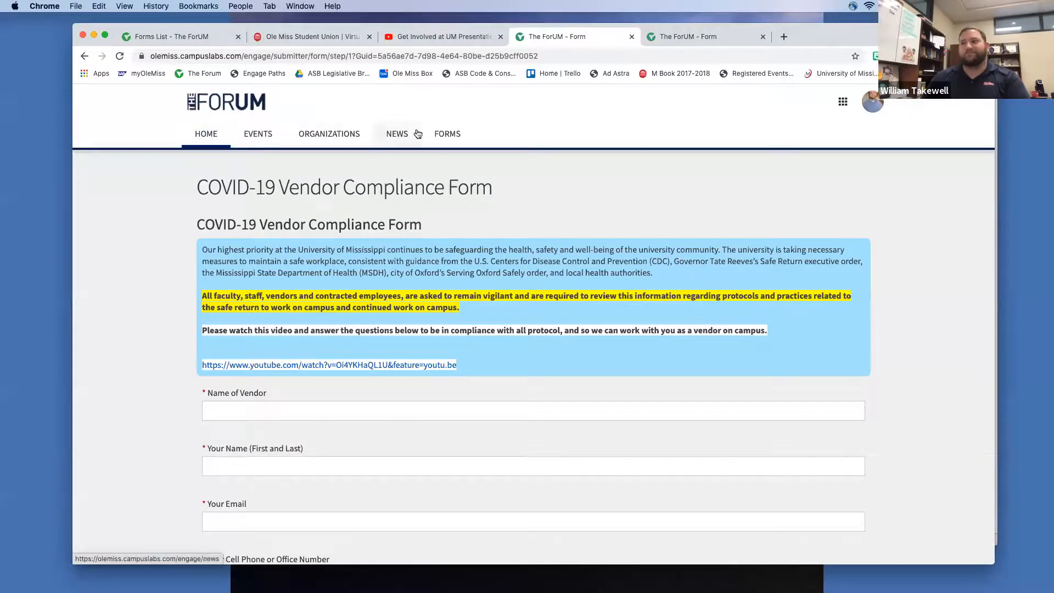
# Return to the available forms list, and open the account's own form submissions to review their statuses and dates
pyautogui.click(436, 135)
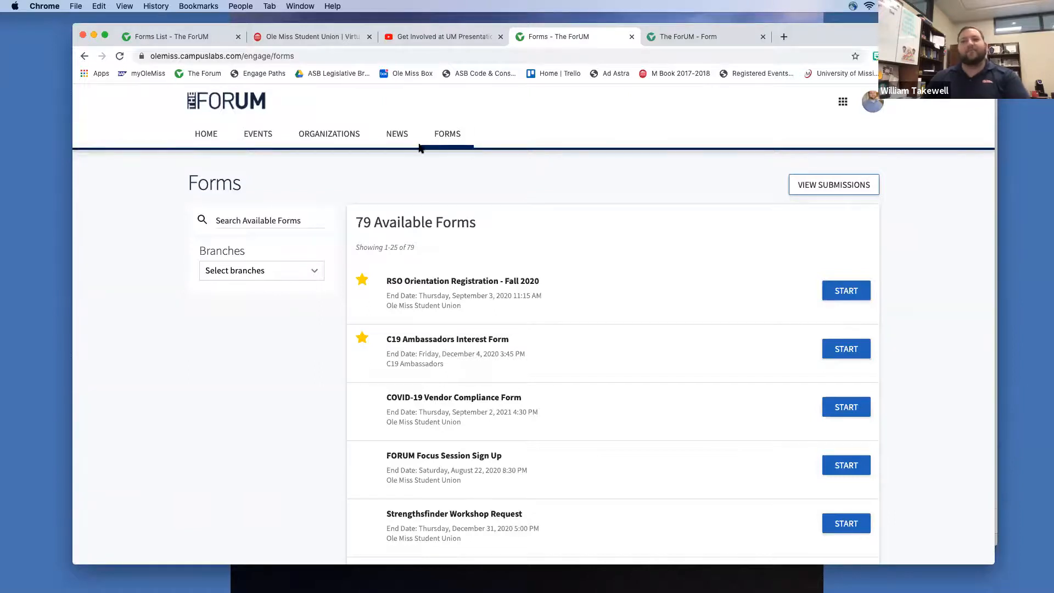
pyautogui.click(872, 103)
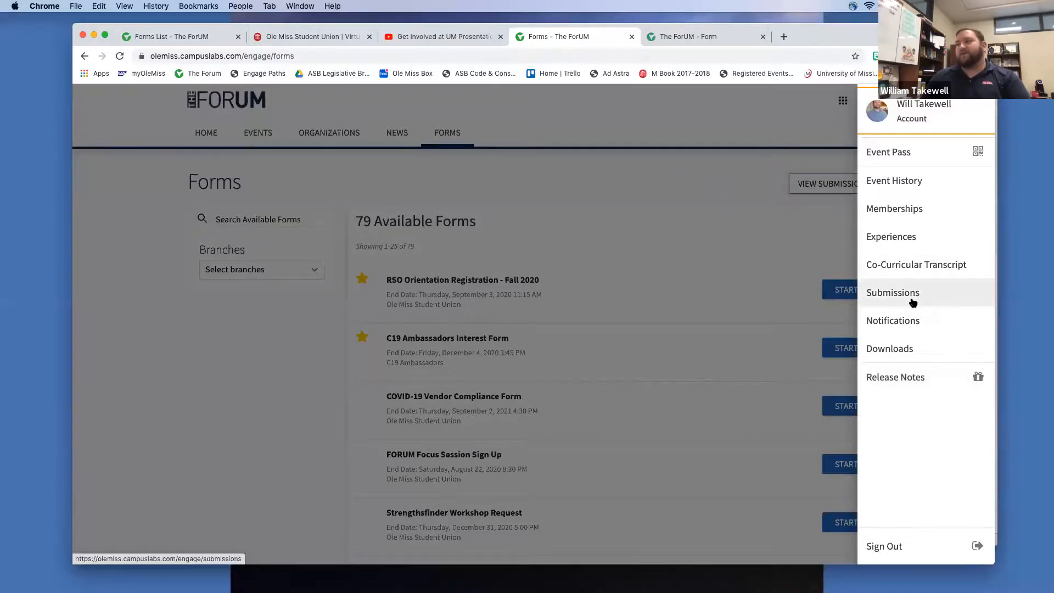
pyautogui.click(912, 303)
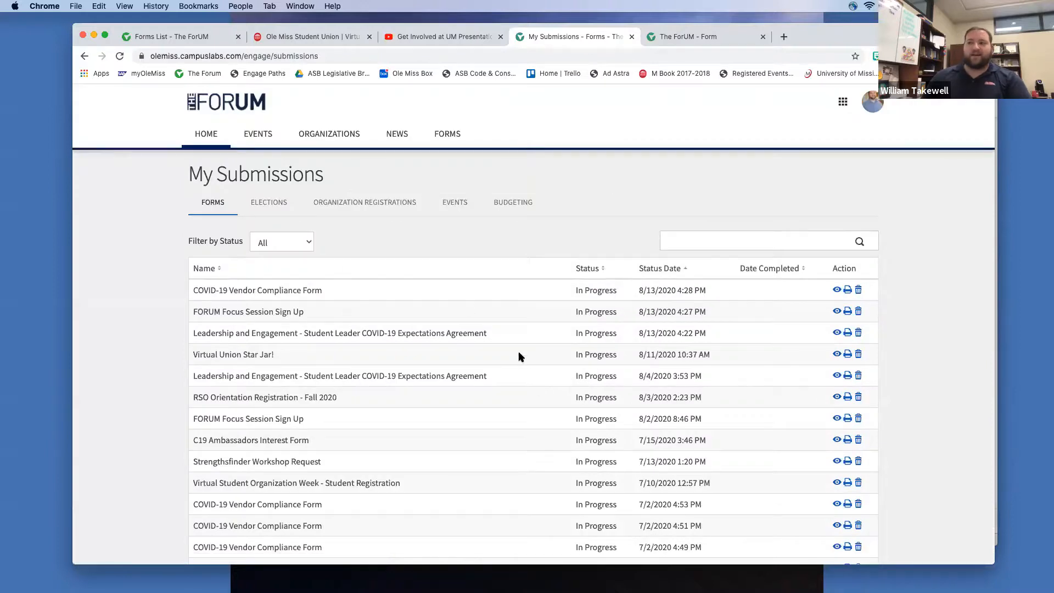
pyautogui.scroll(-5, 609, 363)
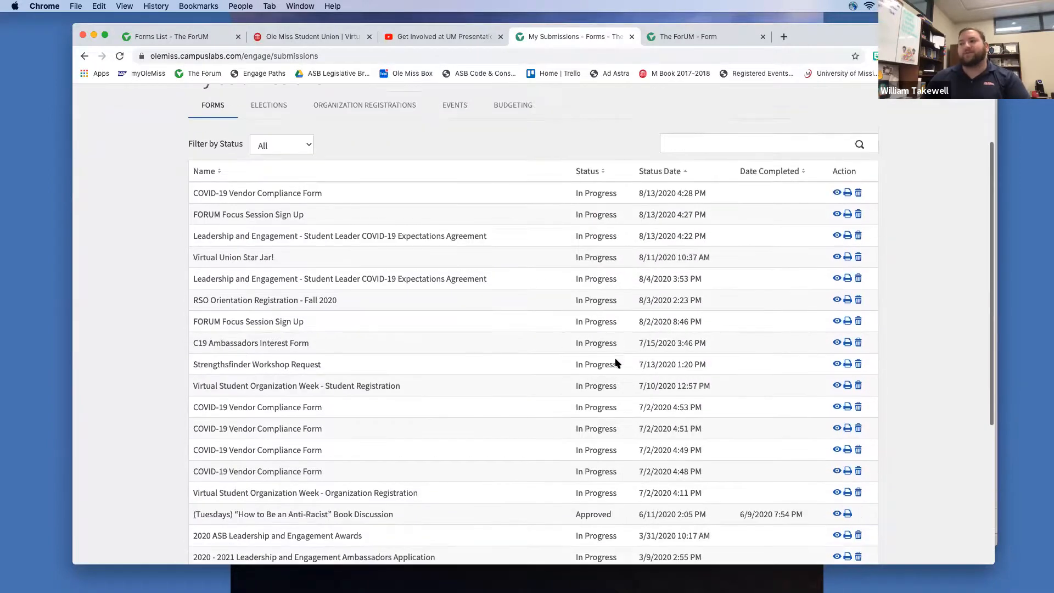
pyautogui.scroll(2, 600, 365)
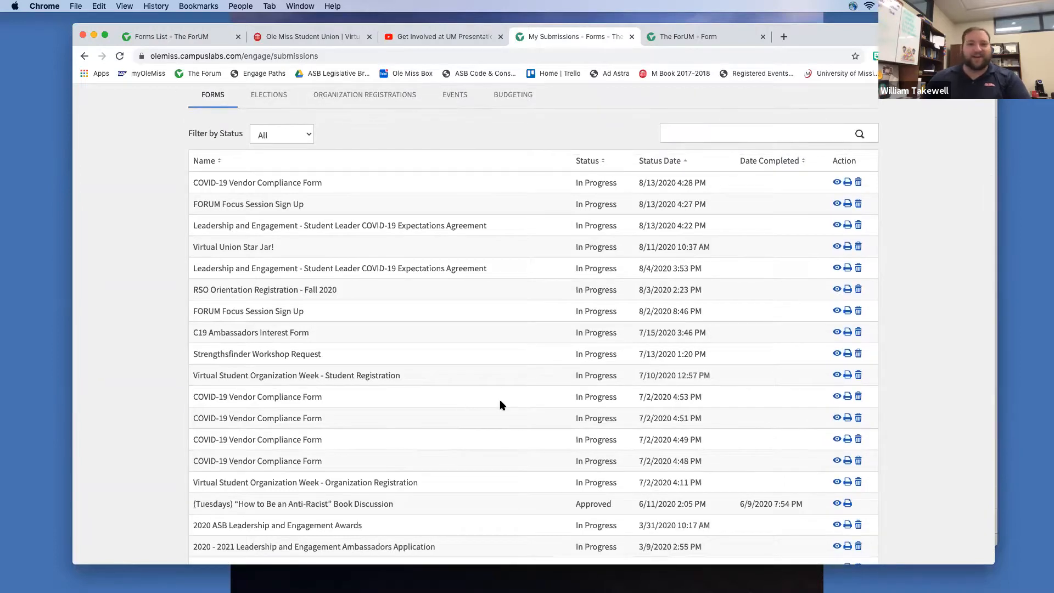
pyautogui.scroll(3, 499, 405)
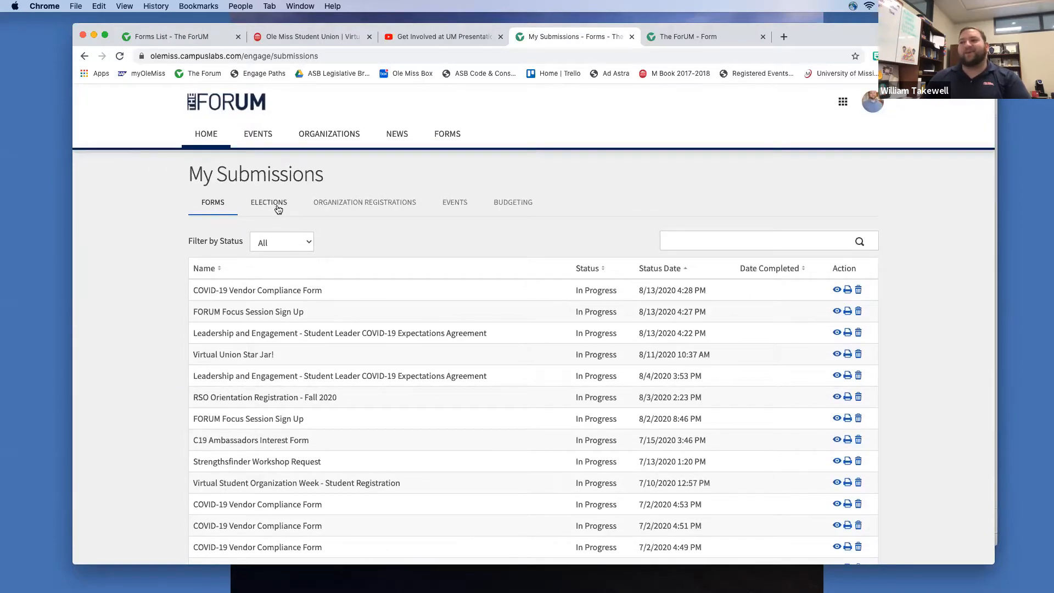